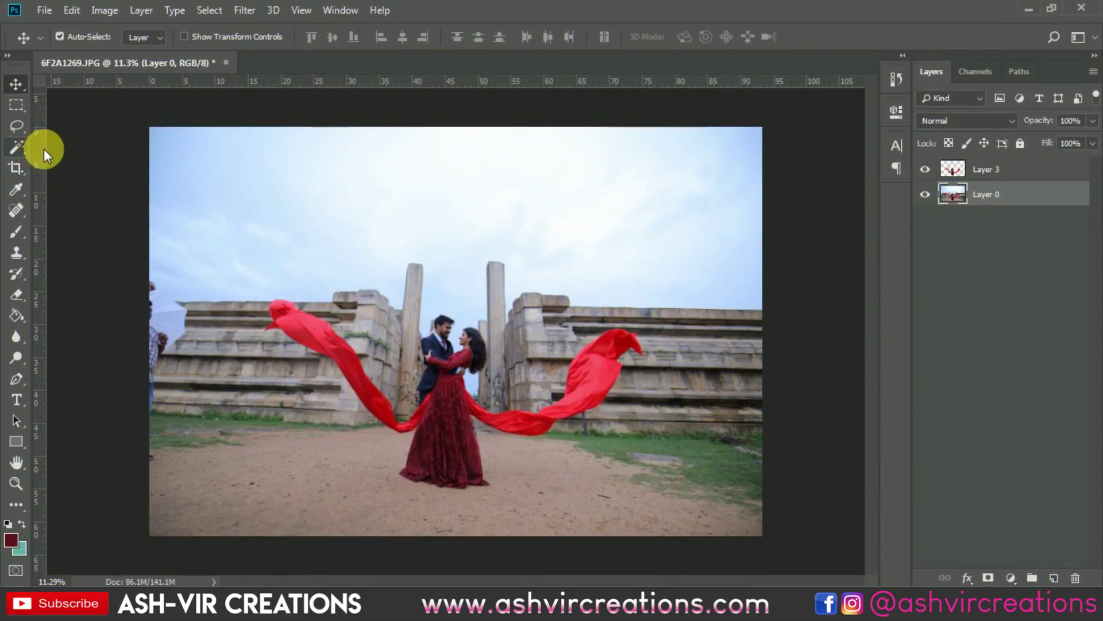
# Step: Quick-select the couple and red fabric and copy them onto a new layer
pyautogui.moveTo(18, 150); pyautogui.dragTo(65, 147)
pyautogui.moveTo(438, 409)
pyautogui.mouseDown()
pyautogui.moveTo(449, 465)
pyautogui.moveTo(432, 392)
pyautogui.moveTo(439, 350)
pyautogui.moveTo(469, 366)
pyautogui.moveTo(478, 357)
pyautogui.moveTo(473, 346)
pyautogui.moveTo(458, 357)
pyautogui.moveTo(443, 322)
pyautogui.moveTo(432, 360)
pyautogui.moveTo(473, 405)
pyautogui.moveTo(525, 427)
pyautogui.moveTo(579, 398)
pyautogui.moveTo(553, 412)
pyautogui.moveTo(437, 413)
pyautogui.moveTo(407, 426)
pyautogui.moveTo(382, 413)
pyautogui.moveTo(371, 393)
pyautogui.moveTo(408, 391)
pyautogui.moveTo(464, 417)
pyautogui.moveTo(549, 402)
pyautogui.mouseUp()
pyautogui.click(117, 38)
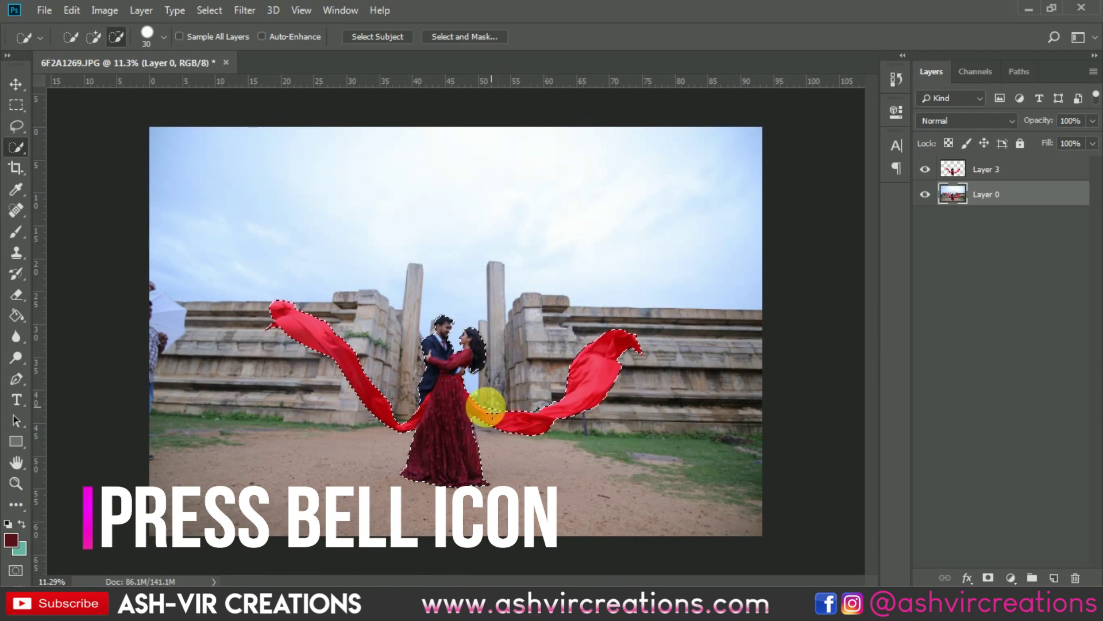
pyautogui.scroll(3, 450, 389)
pyautogui.rightClick(451, 390)
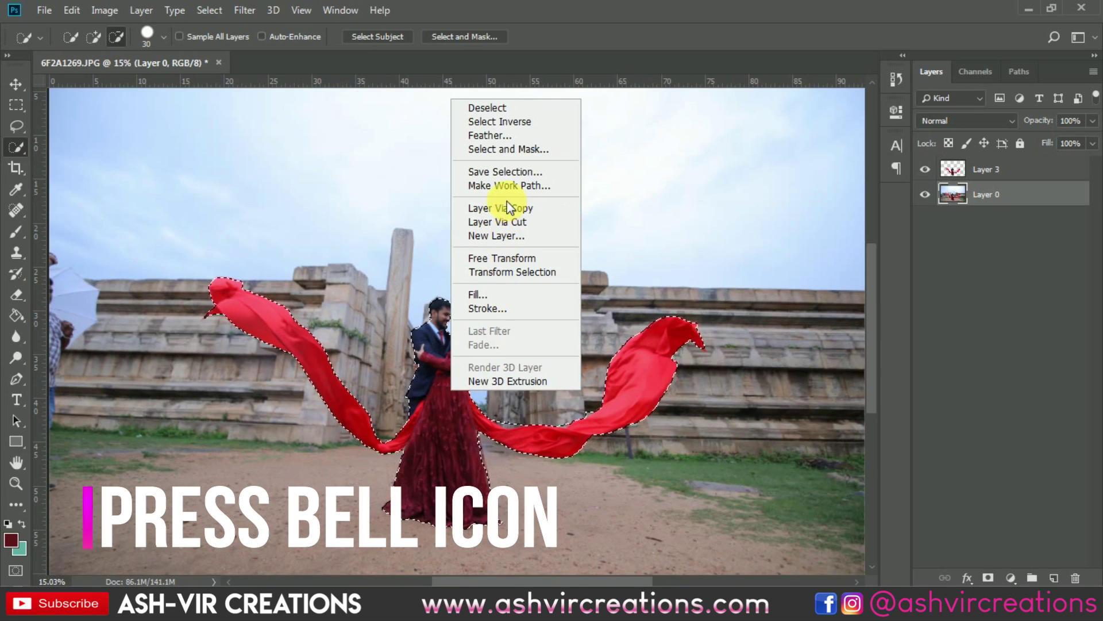
pyautogui.click(510, 207)
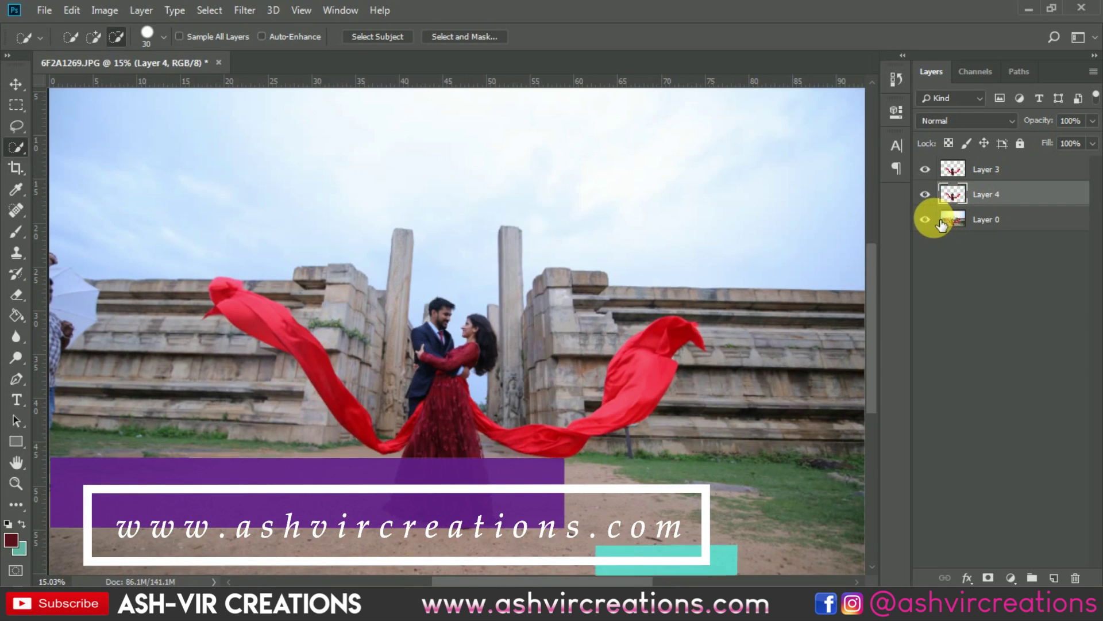
# Step: Duplicate Layer 0 as Layer 0 copy, showing the copy and hiding the original
pyautogui.click(926, 220)
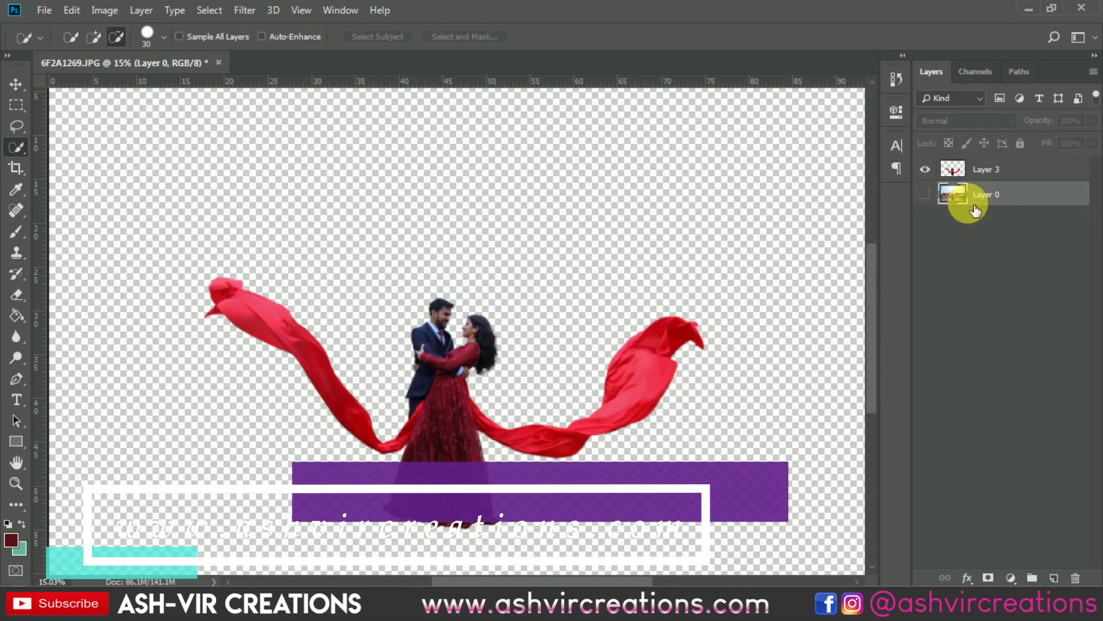
pyautogui.press('v')
pyautogui.rightClick(994, 198)
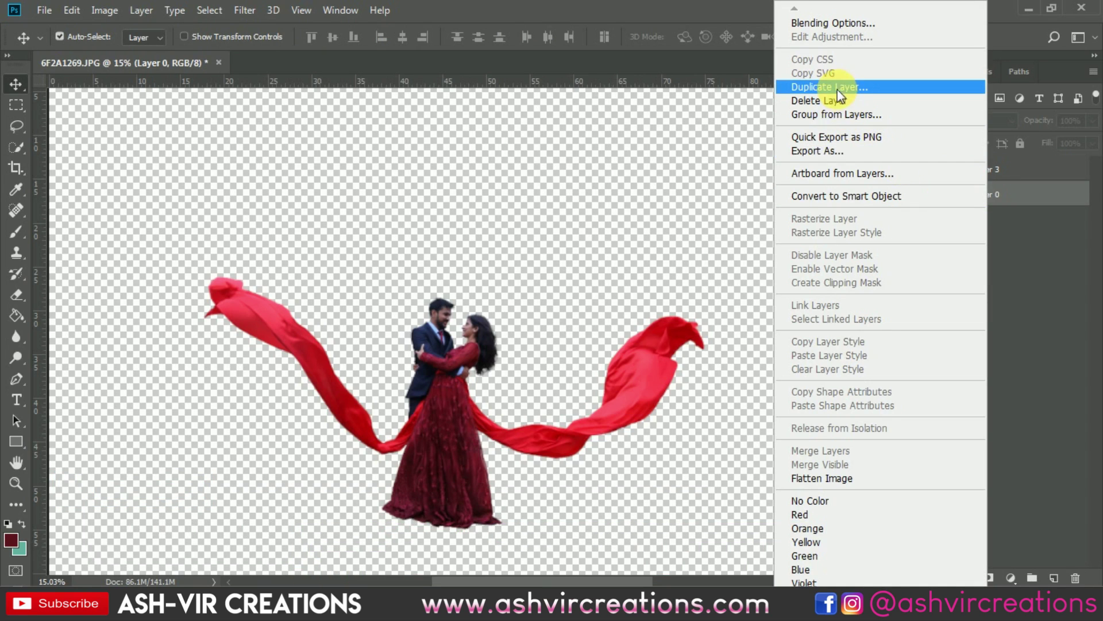
pyautogui.click(971, 81)
pyautogui.click(684, 153)
pyautogui.click(925, 195)
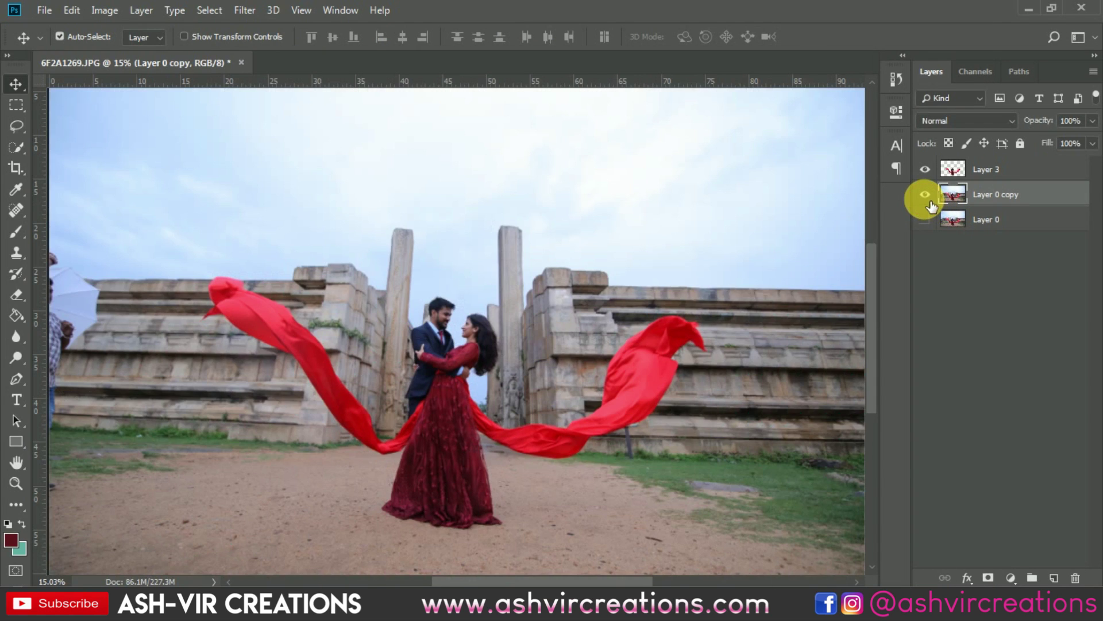
pyautogui.hotkey('ctrl', '-')
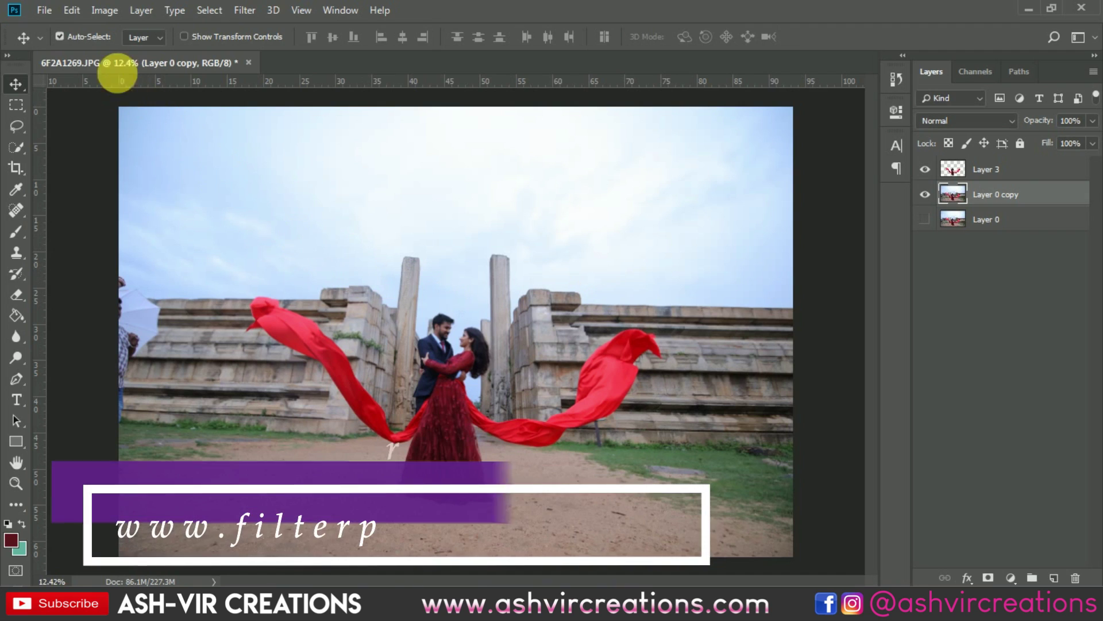
# Step: Open fwad.jpg from the Desktop folder with Ctrl+O
pyautogui.click(50, 8)
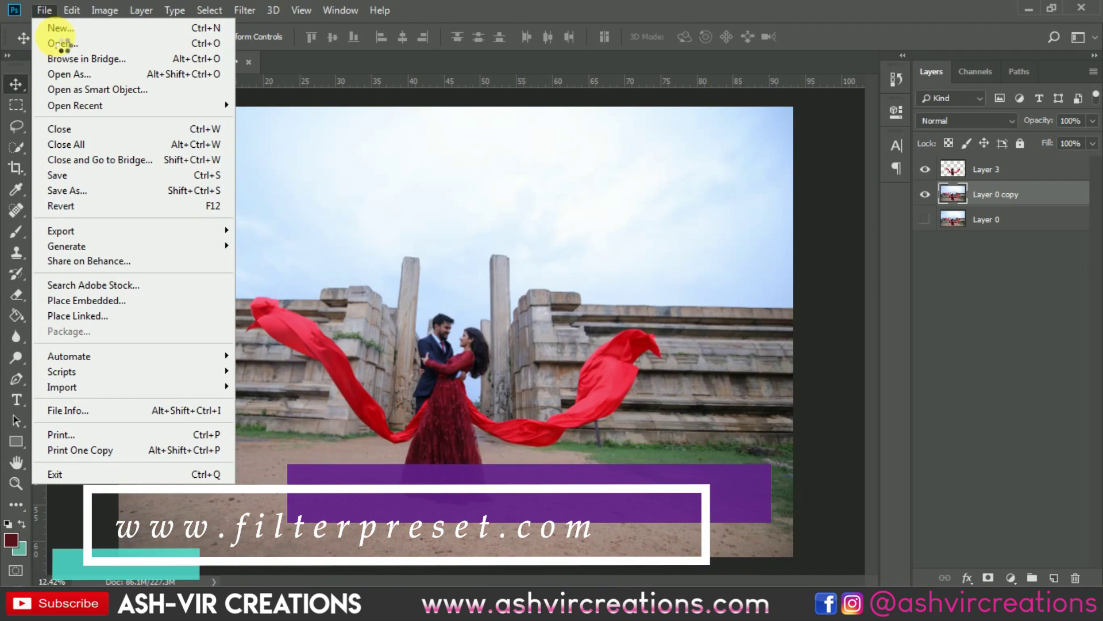
pyautogui.click(81, 73)
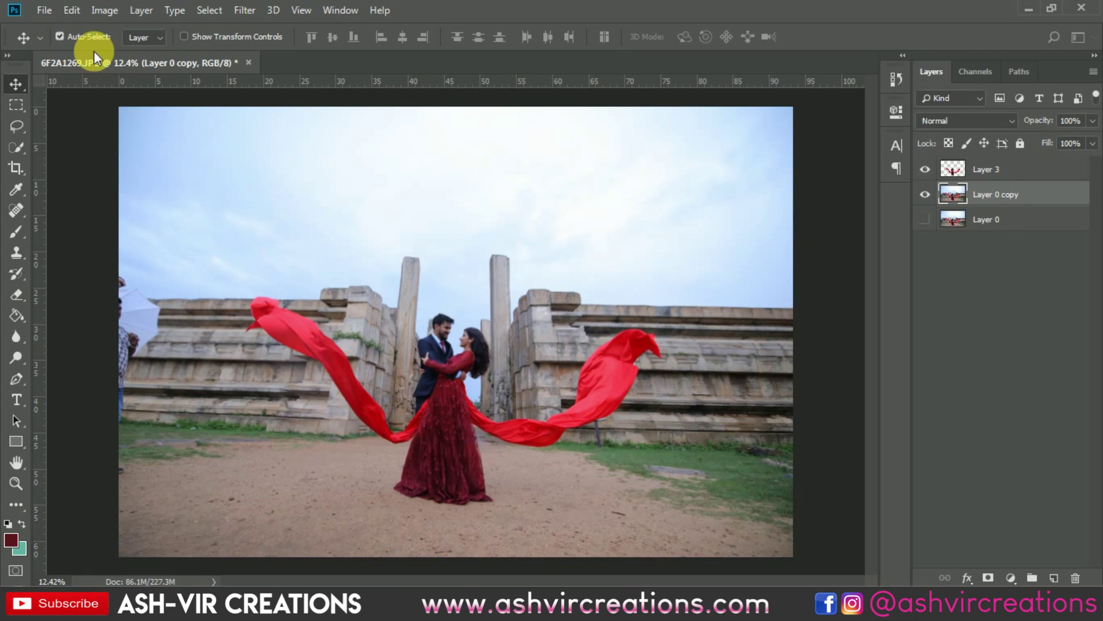
pyautogui.click(45, 10)
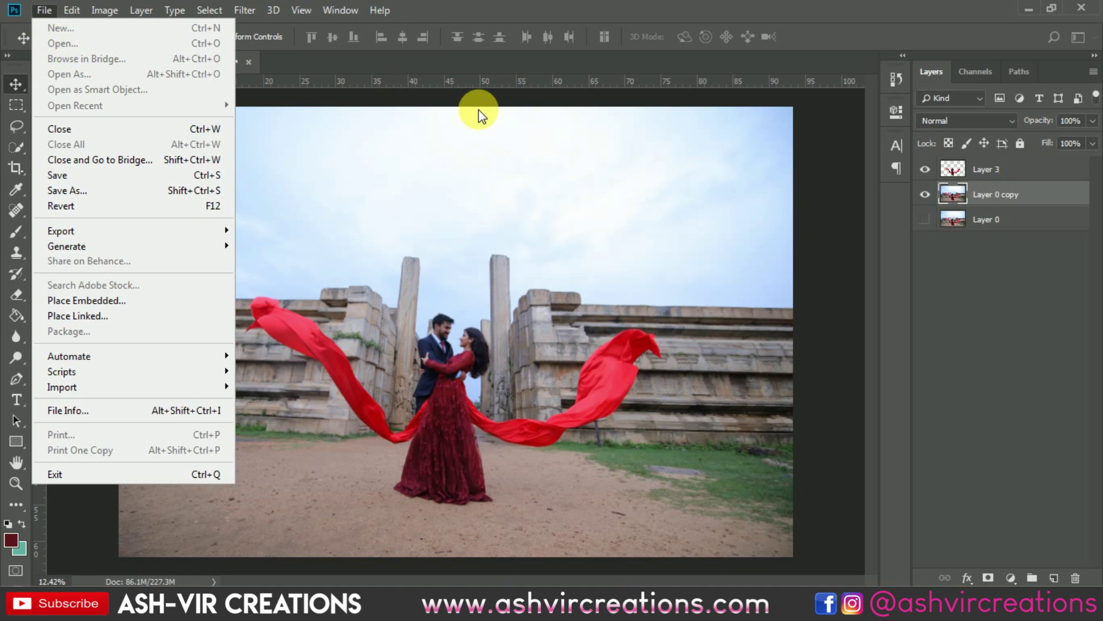
pyautogui.click(480, 115)
pyautogui.click(44, 11)
pyautogui.hotkey('ctrl', 'n')
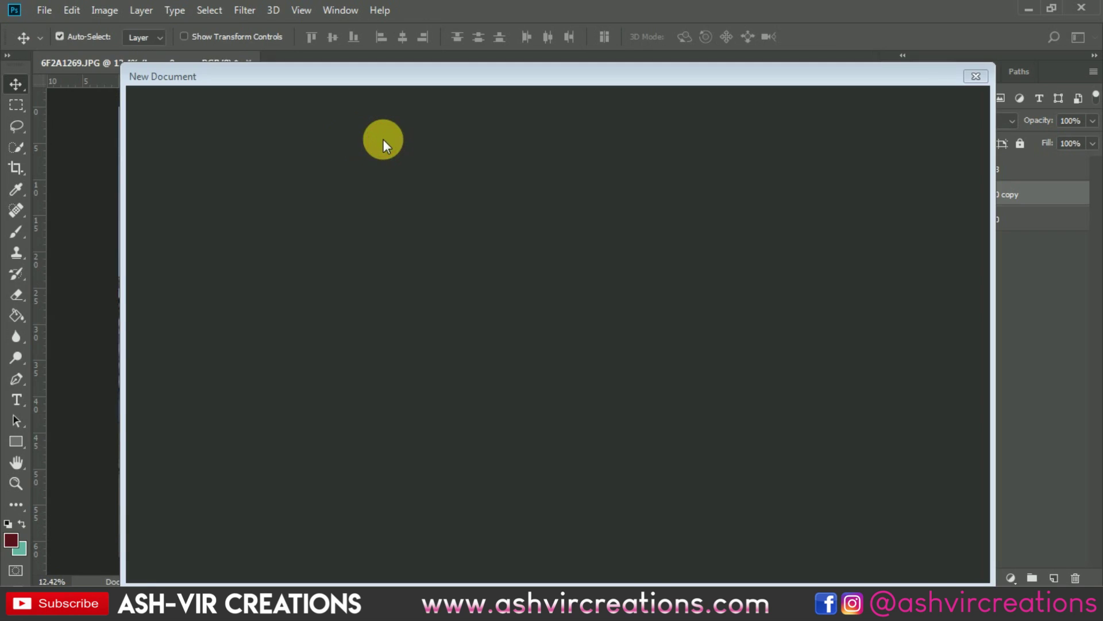
pyautogui.click(975, 76)
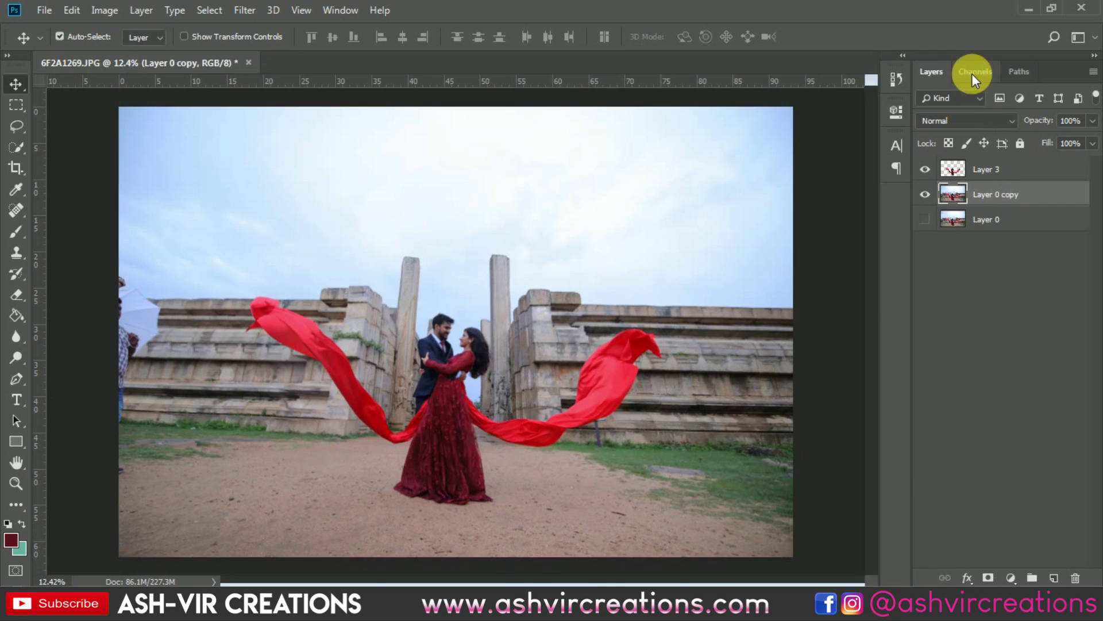
pyautogui.click(46, 11)
pyautogui.click(323, 70)
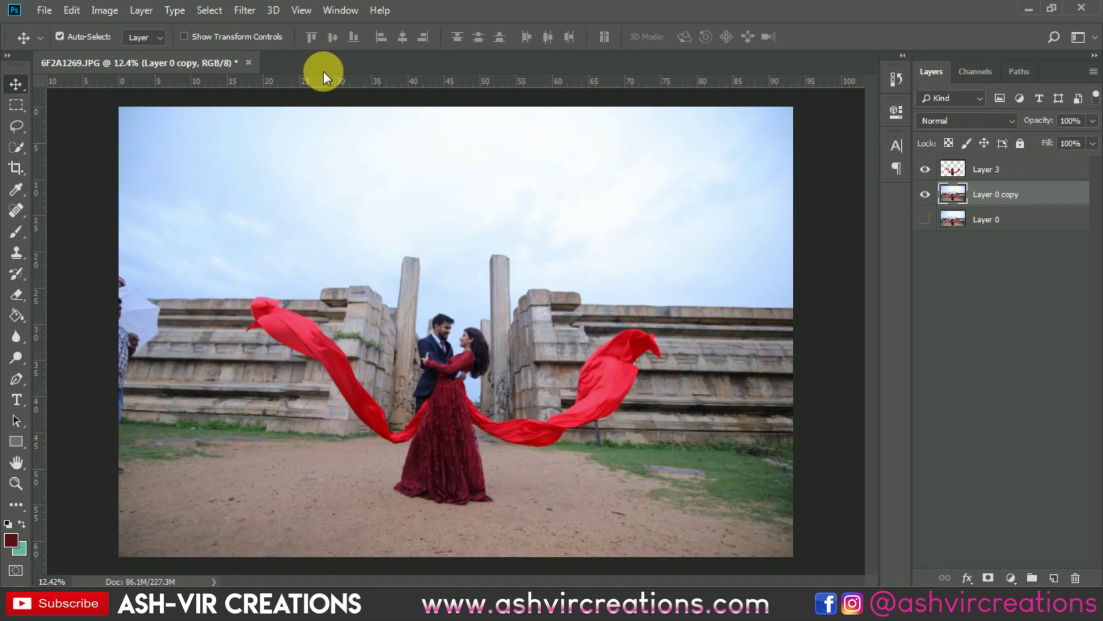
pyautogui.hotkey('ctrl', 'o')
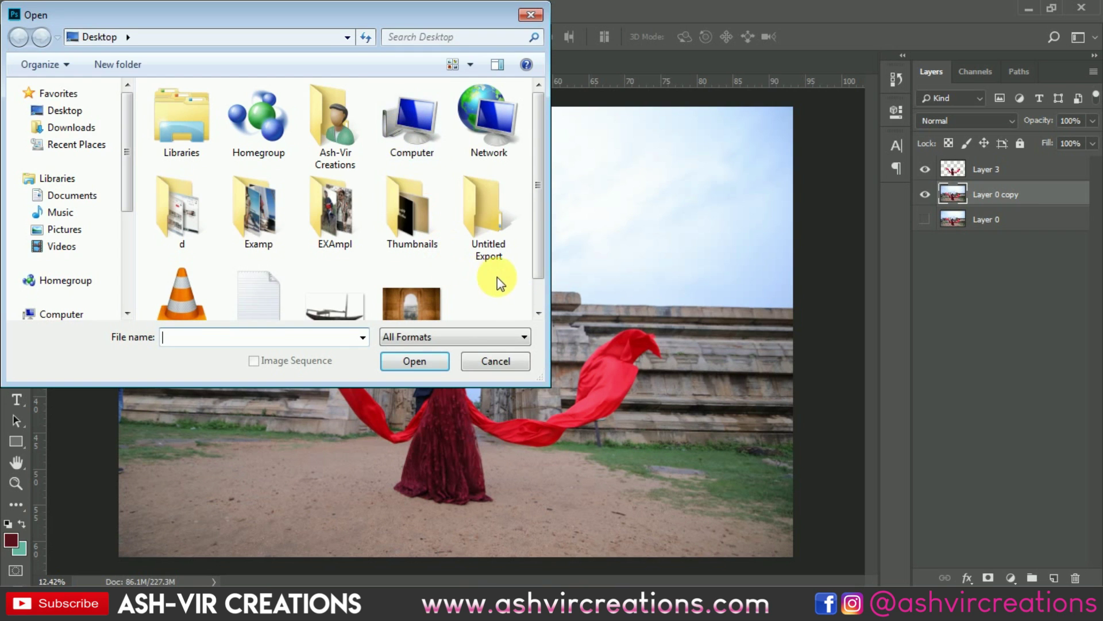
pyautogui.click(415, 295)
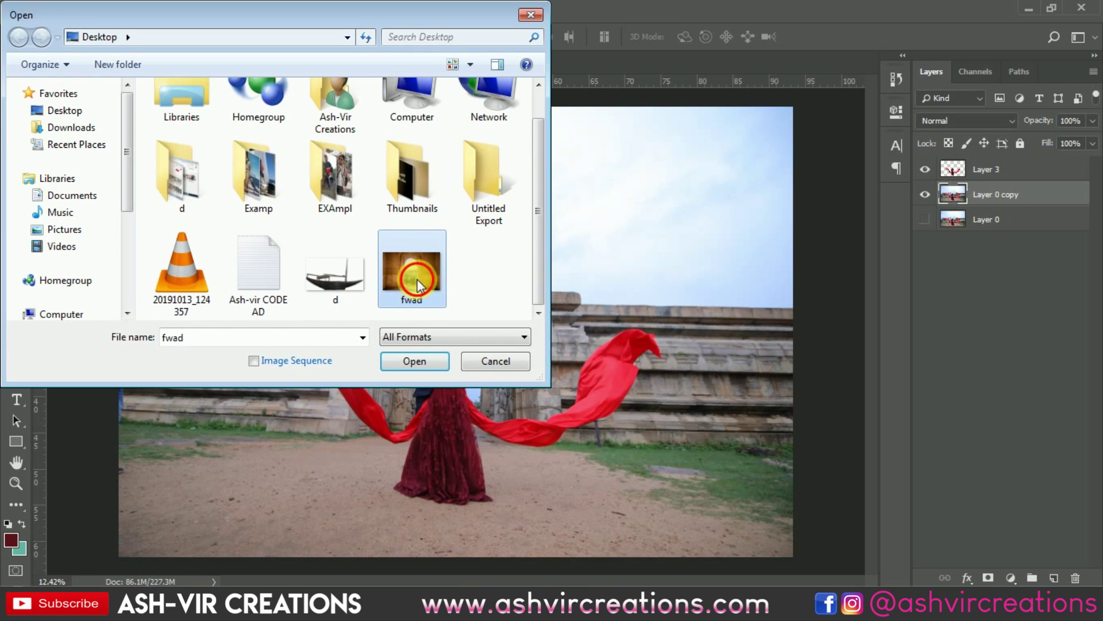
pyautogui.doubleClick(417, 278)
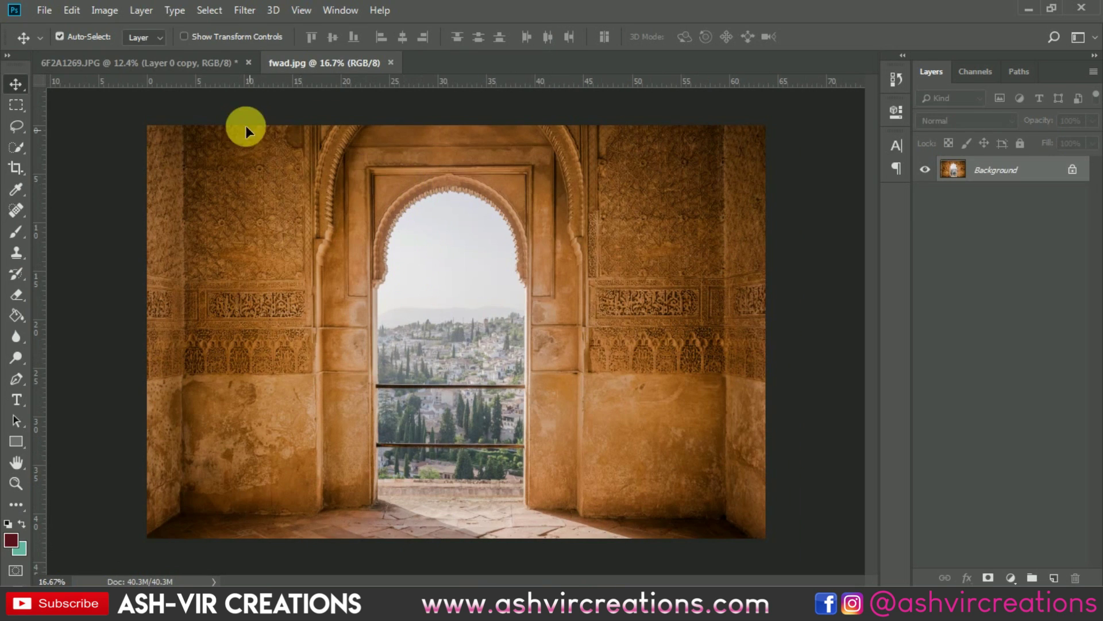
# Step: Drag the archway into the couple photo as Layer 4, scaling it to about 106% and shifting it up-left
pyautogui.moveTo(204, 68); pyautogui.dragTo(480, 354)
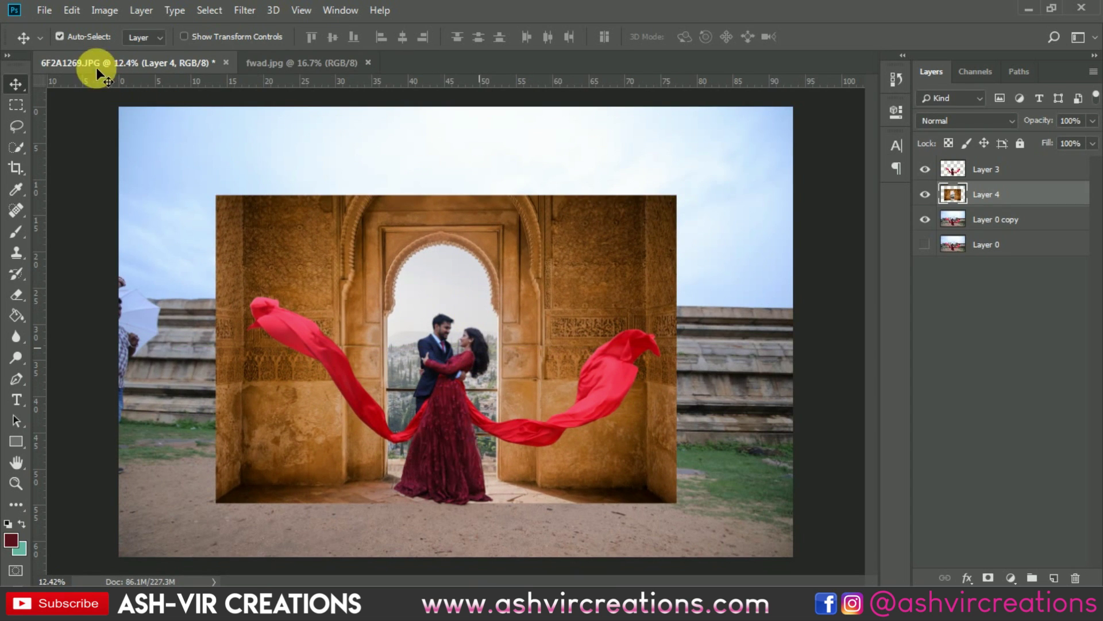
pyautogui.click(78, 13)
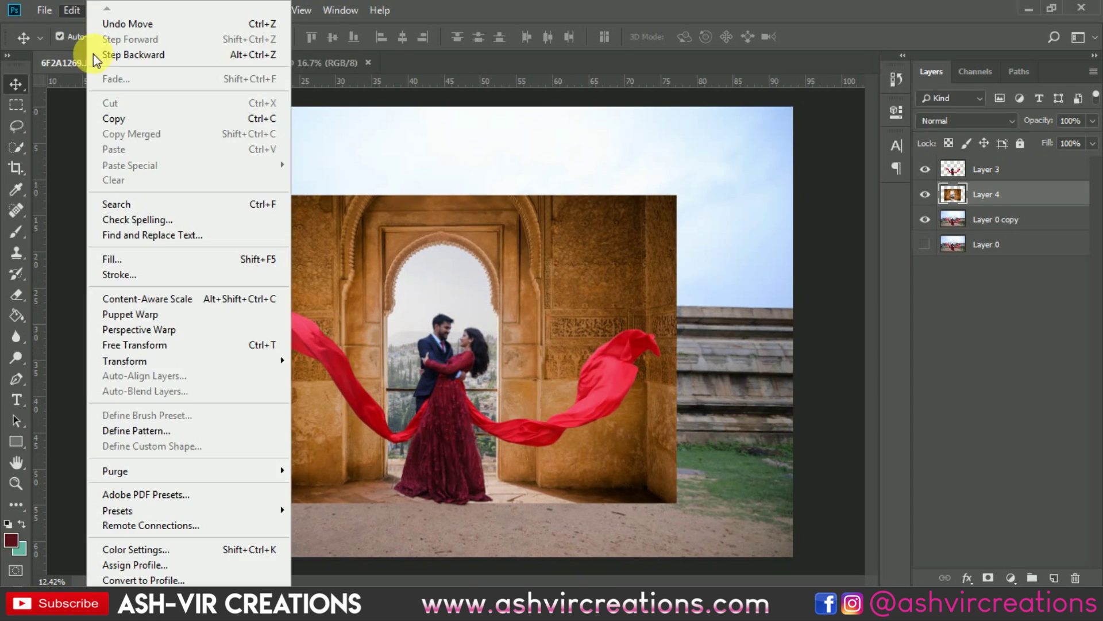
pyautogui.click(153, 344)
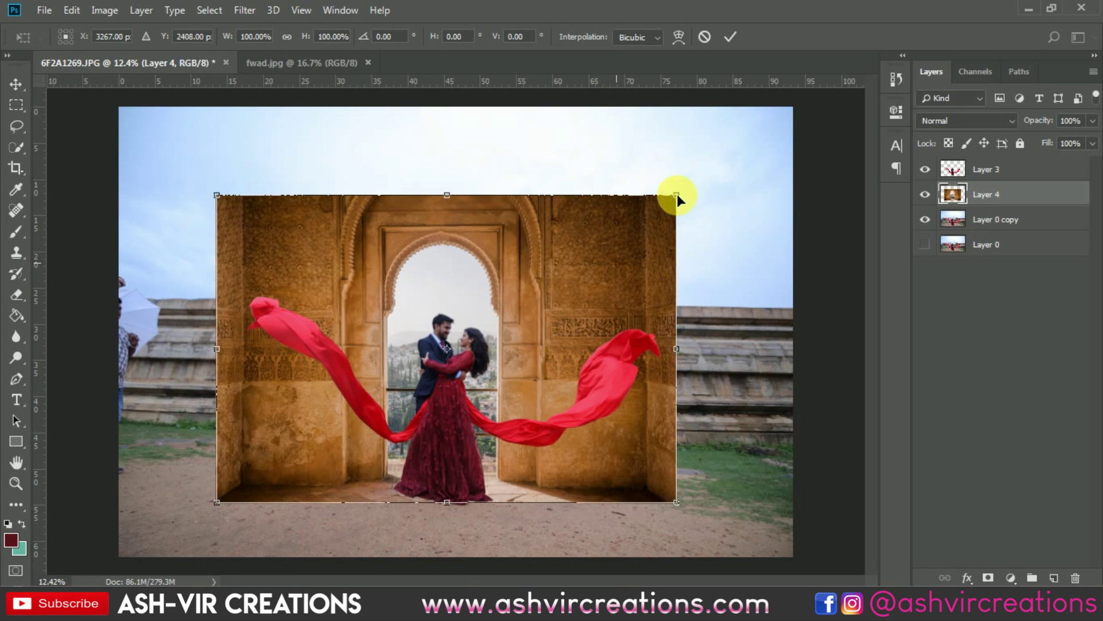
pyautogui.moveTo(678, 195); pyautogui.dragTo(696, 197)
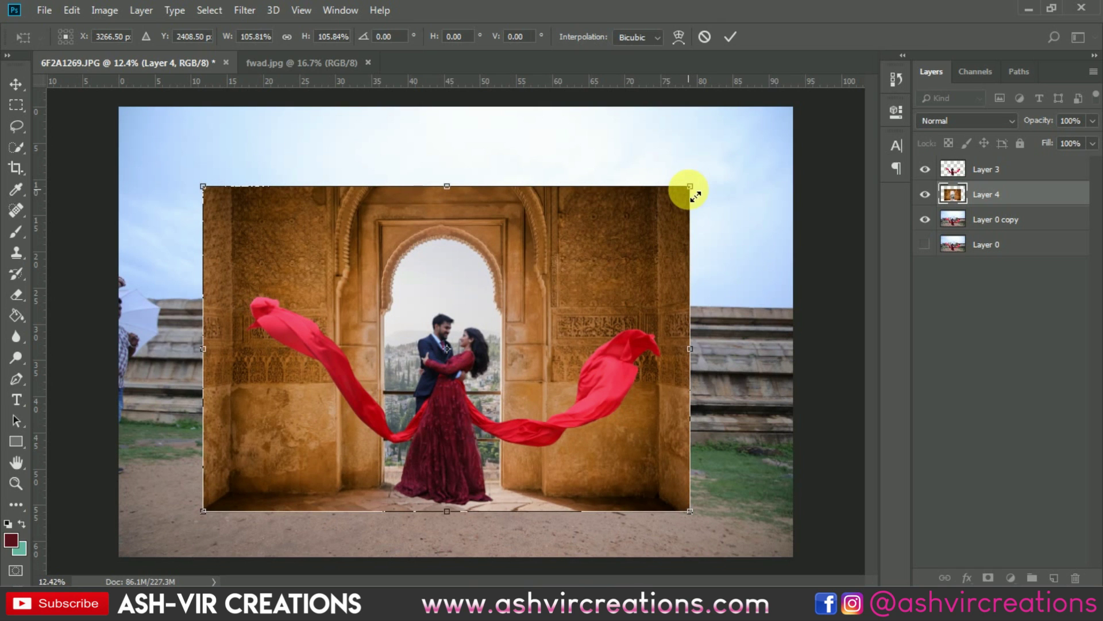
pyautogui.moveTo(625, 240); pyautogui.dragTo(624, 241)
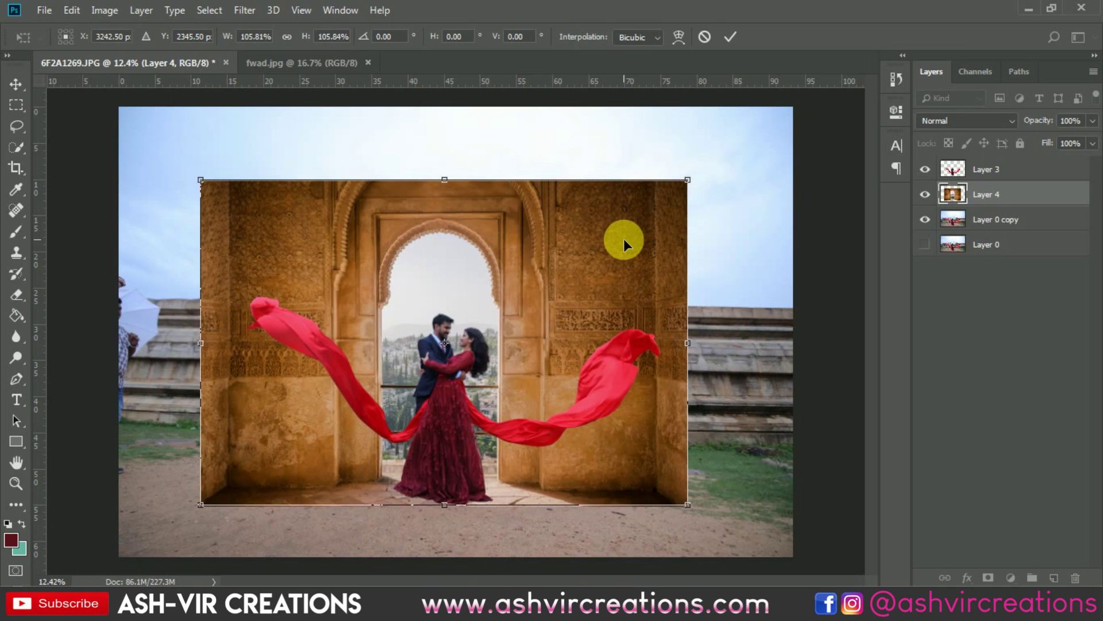
pyautogui.press('Return')
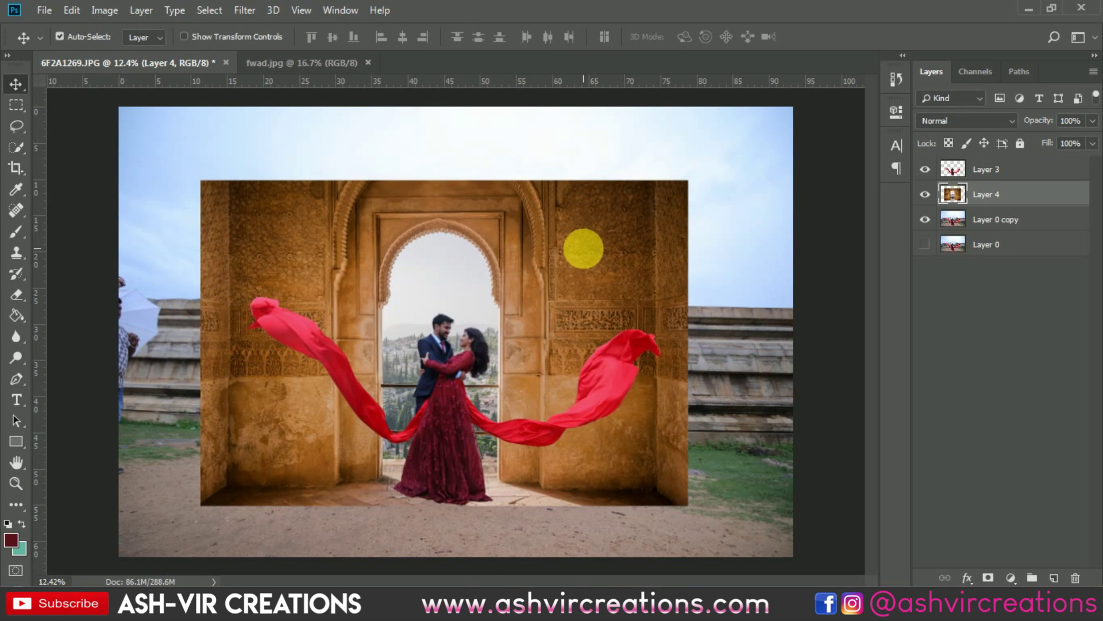
pyautogui.scroll(1, 583, 243)
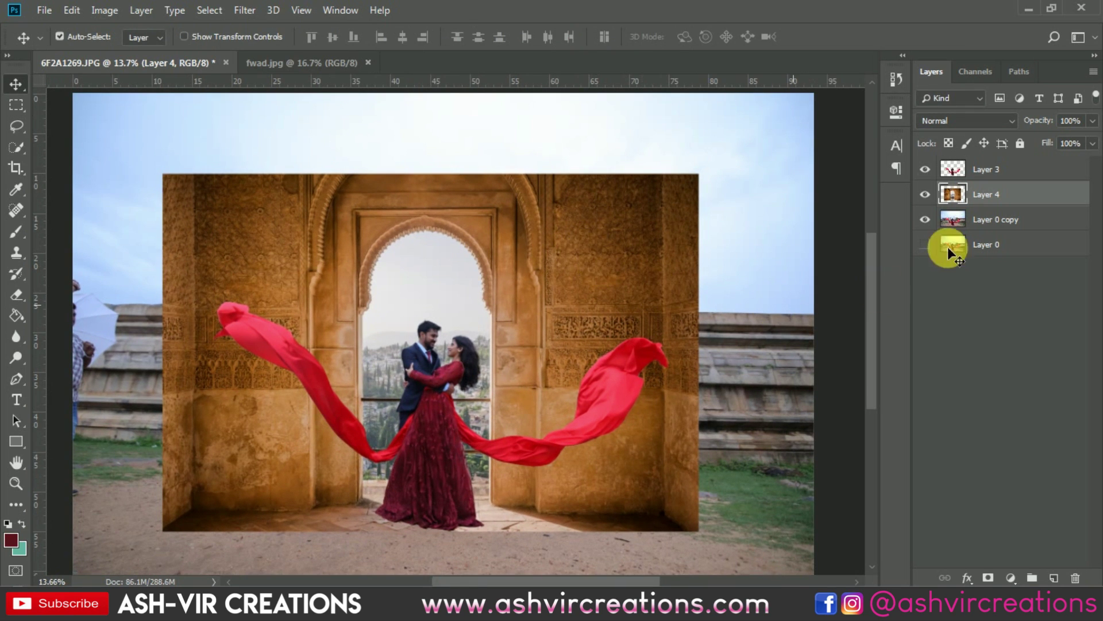
# Step: Add a white layer mask to Layer 4 and pick a larger brush
pyautogui.click(988, 577)
pyautogui.scroll(3, 583, 406)
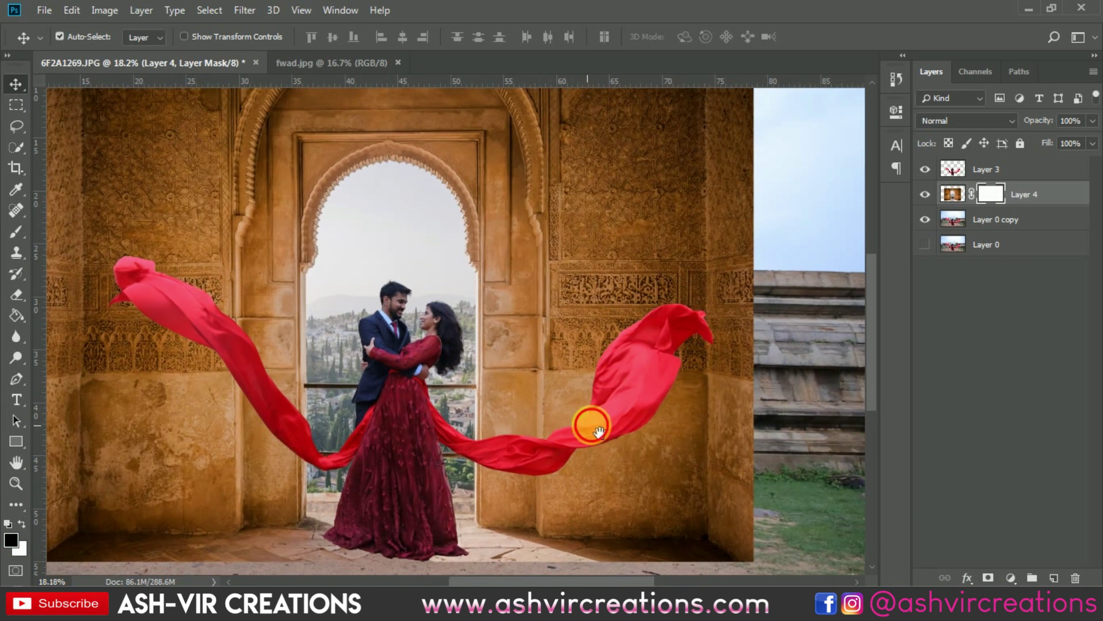
pyautogui.moveTo(591, 424); pyautogui.dragTo(723, 381)
pyautogui.click(16, 232)
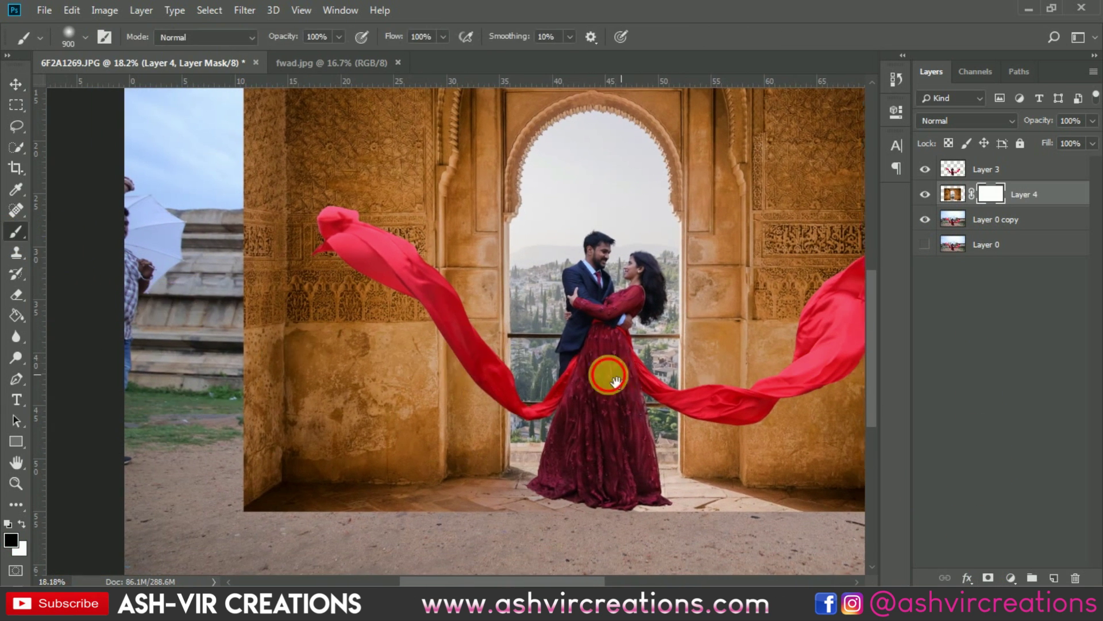
pyautogui.moveTo(608, 374)
pyautogui.mouseDown()
pyautogui.moveTo(394, 510)
pyautogui.moveTo(381, 498)
pyautogui.moveTo(500, 505)
pyautogui.moveTo(645, 547)
pyautogui.moveTo(374, 531)
pyautogui.moveTo(353, 548)
pyautogui.moveTo(248, 573)
pyautogui.moveTo(262, 576)
pyautogui.moveTo(288, 524)
pyautogui.moveTo(271, 547)
pyautogui.moveTo(153, 545)
pyautogui.moveTo(363, 531)
pyautogui.mouseUp()
pyautogui.scroll(1, 550, 524)
pyautogui.press(']')
pyautogui.press(']')
pyautogui.press(']')
pyautogui.press(']')
pyautogui.press(']')
pyautogui.scroll(-2, 364, 531)
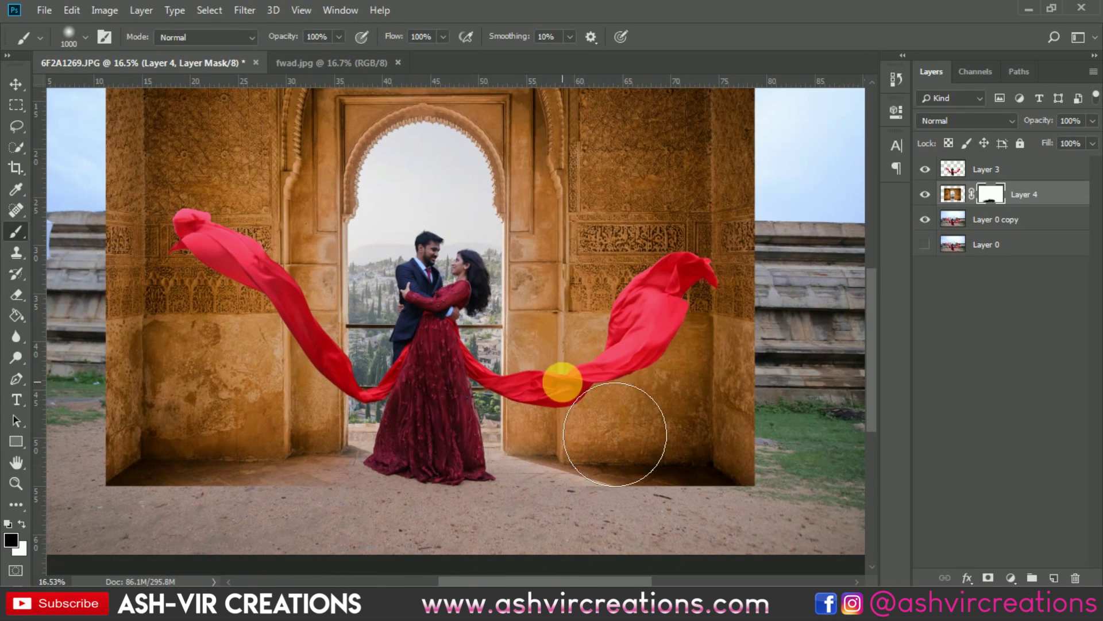
pyautogui.scroll(-2, 561, 379)
pyautogui.scroll(-1, 561, 379)
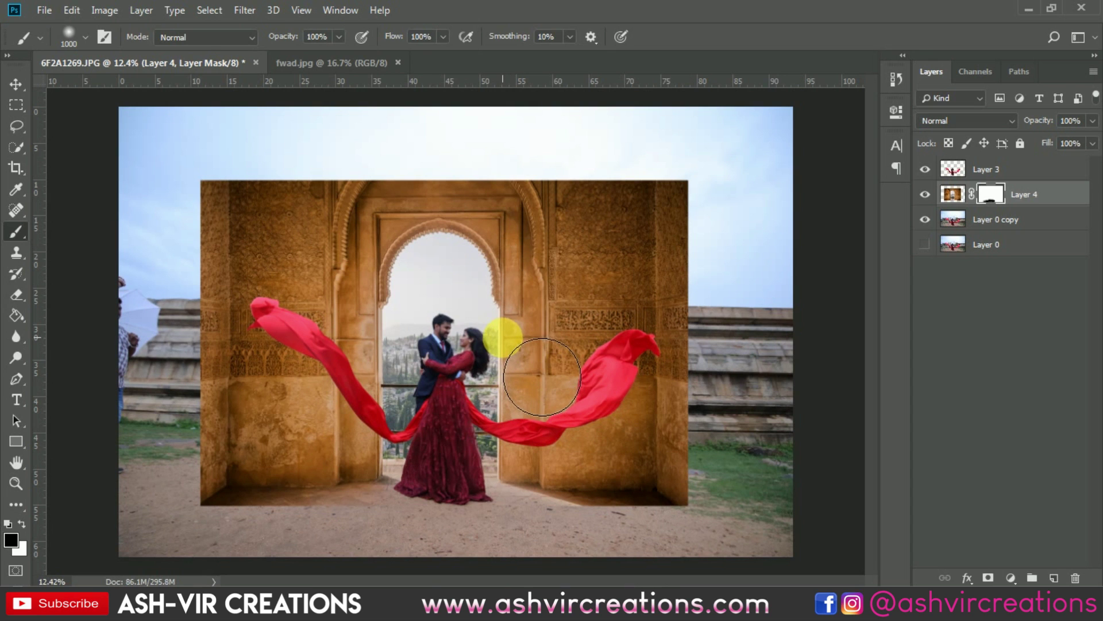
# Step: Move the Layer 4 arch image slightly down into place
pyautogui.press('v')
pyautogui.scroll(1, 502, 320)
pyautogui.keyDown('ctrl'); pyautogui.click(955, 197); pyautogui.keyUp('ctrl')
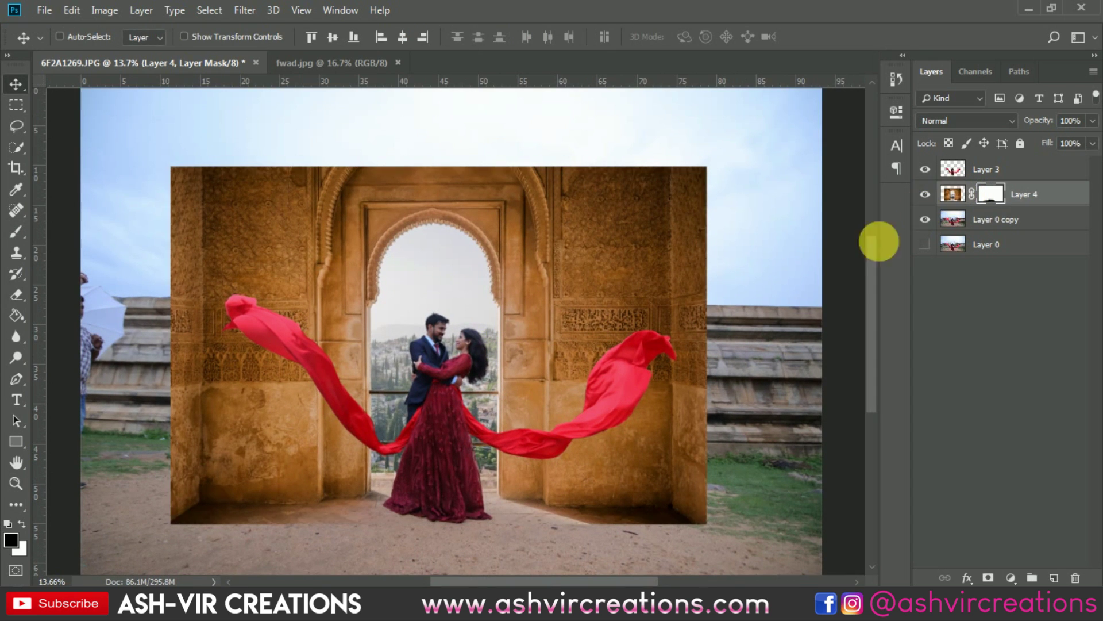
pyautogui.hotkey('ctrl', 'd')
pyautogui.scroll(1, 414, 423)
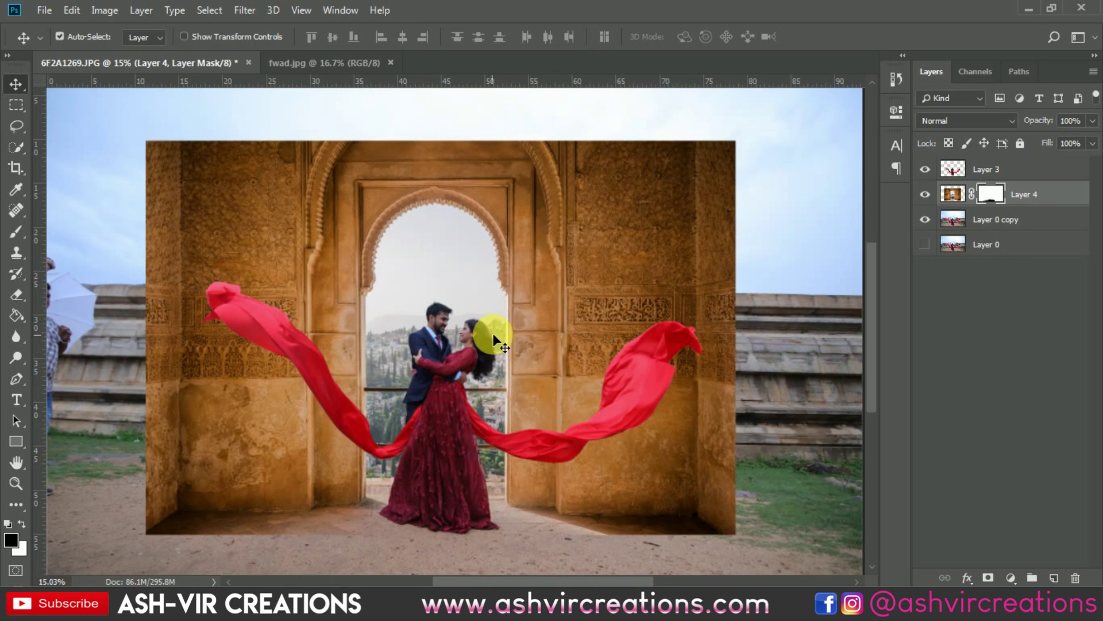
pyautogui.moveTo(576, 320); pyautogui.dragTo(577, 325)
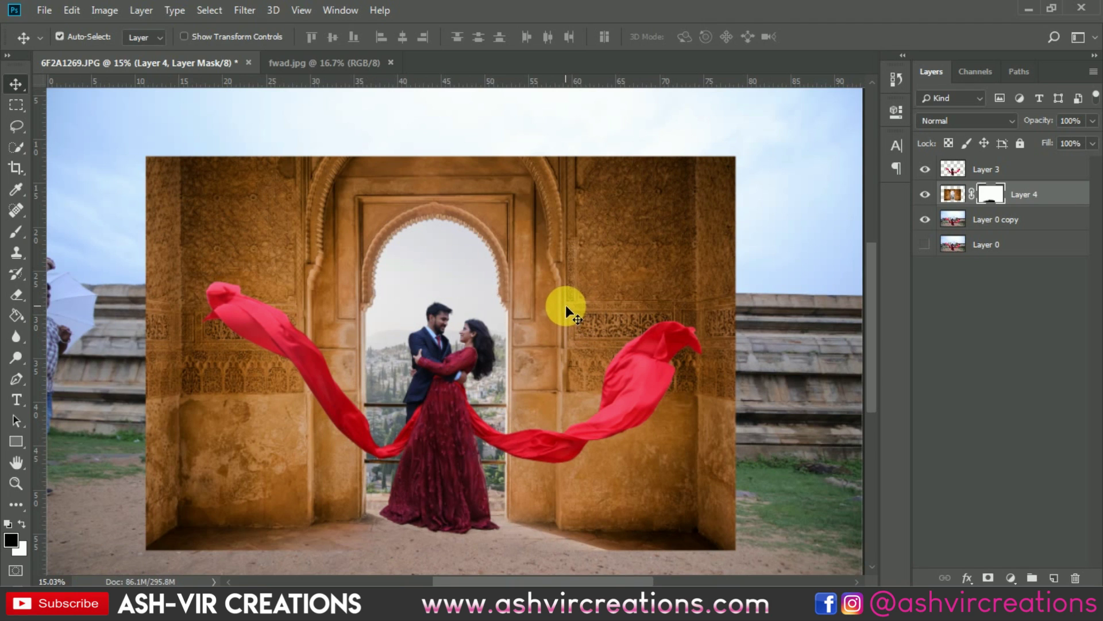
# Step: Try a drop shadow in Layer 3's blending options, then cancel it
pyautogui.click(986, 169)
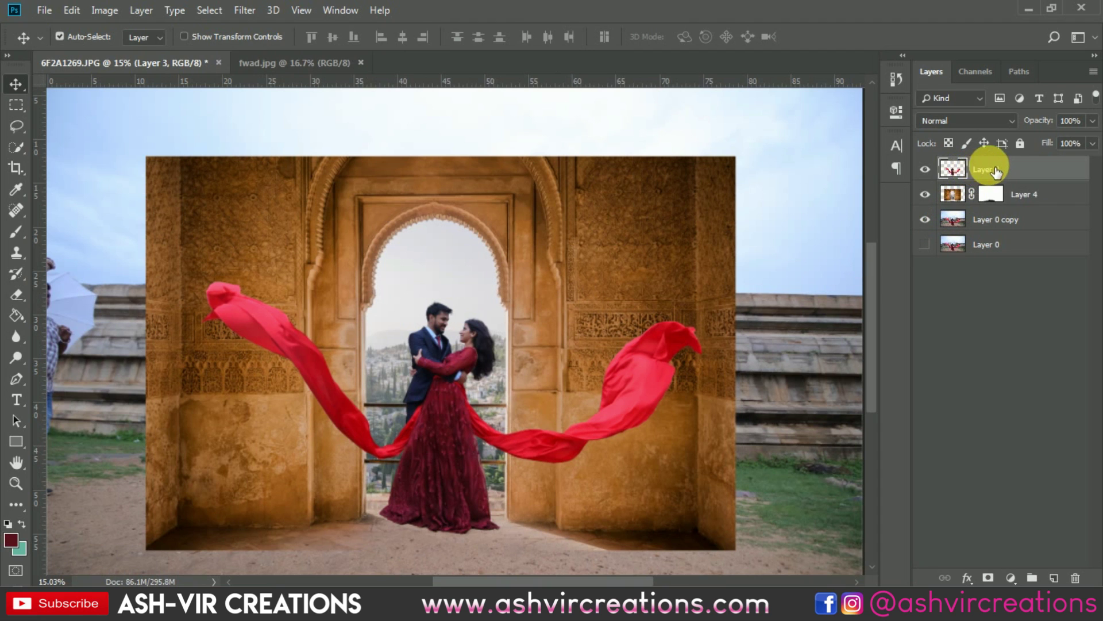
pyautogui.rightClick(989, 167)
pyautogui.click(827, 23)
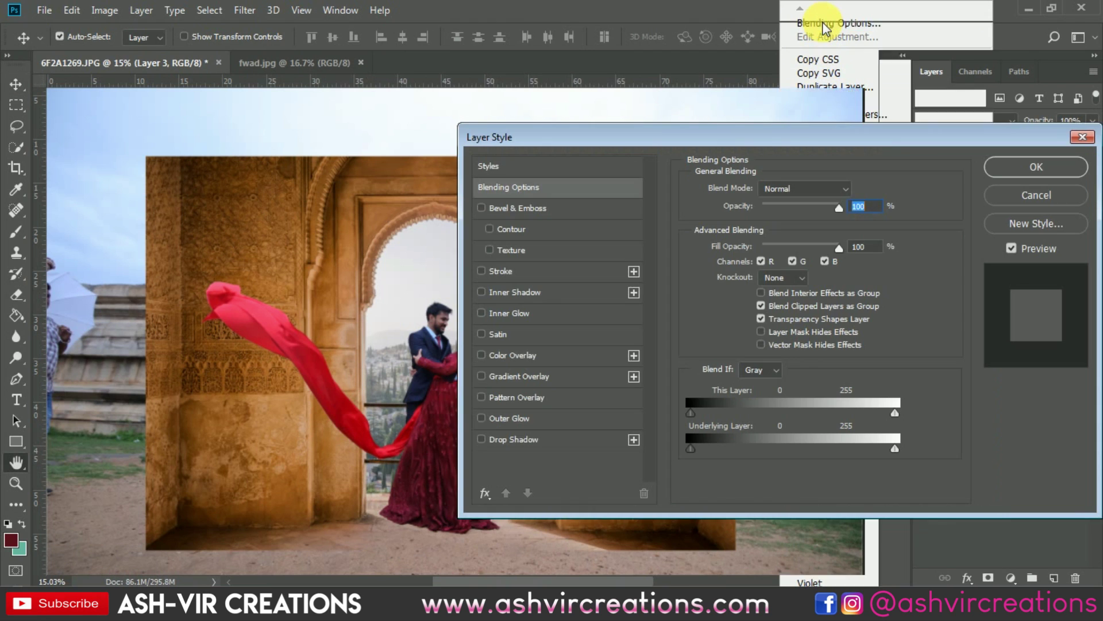
pyautogui.click(518, 441)
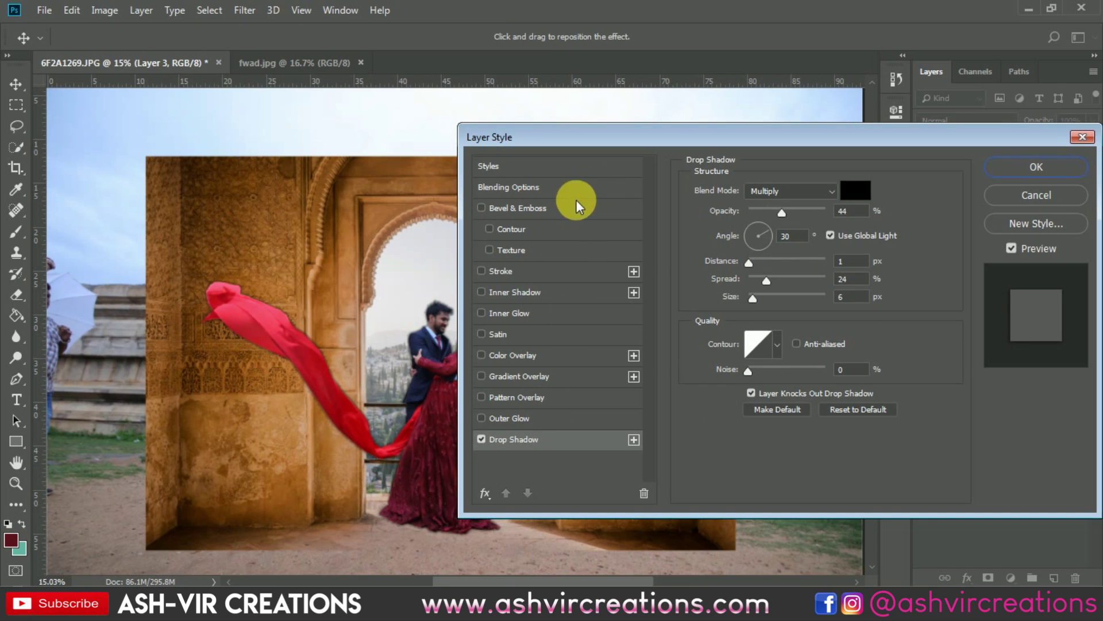
pyautogui.moveTo(532, 143); pyautogui.dragTo(542, 109)
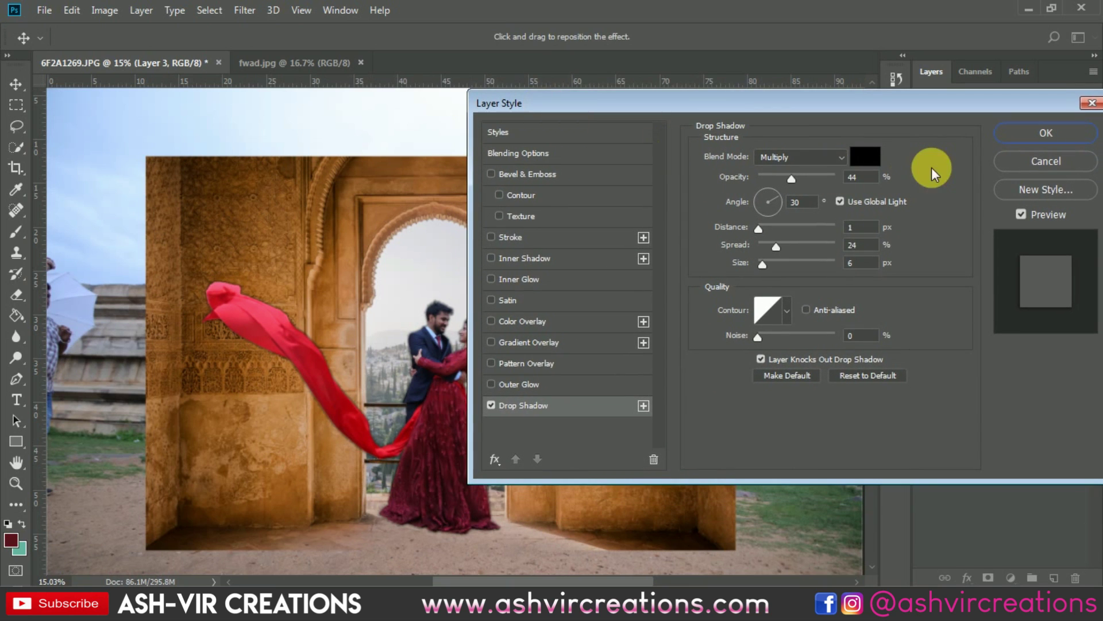
pyautogui.click(1022, 155)
pyautogui.scroll(1, 471, 415)
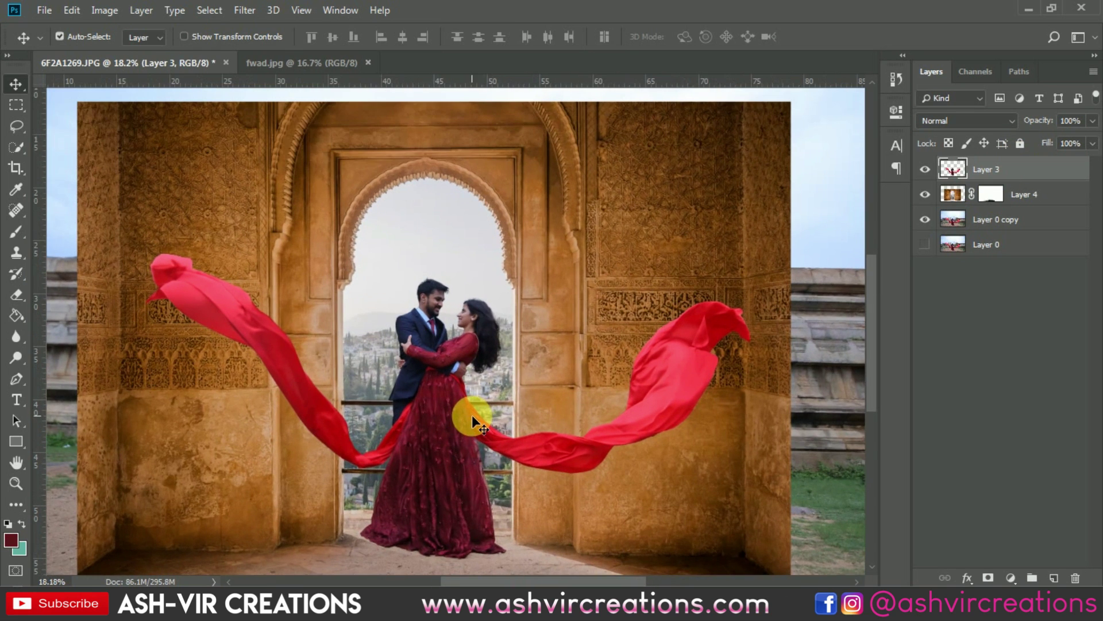
pyautogui.scroll(-3, 472, 423)
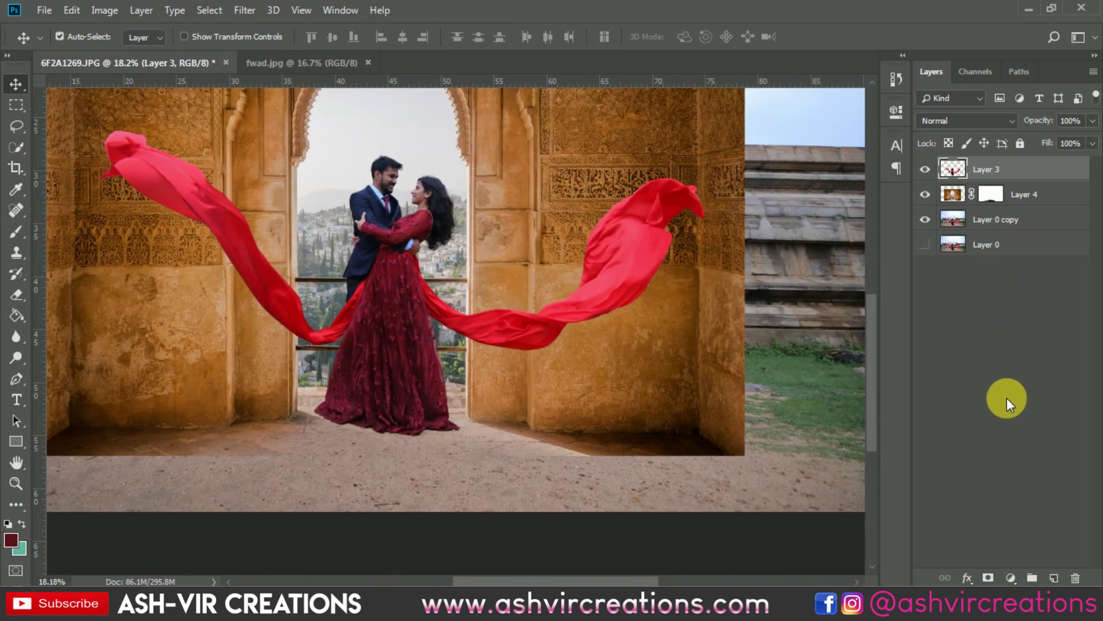
# Step: Apply a Layer 3 drop shadow: 131° angle, 61 px distance, 29 px size, 71% opacity
pyautogui.rightClick(987, 169)
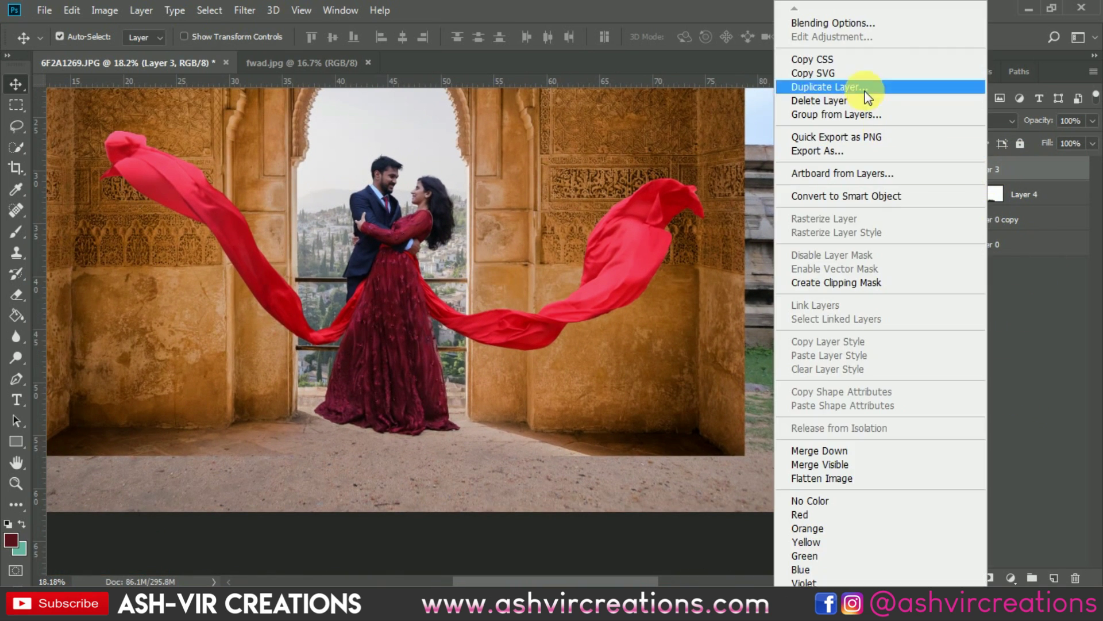
pyautogui.click(836, 22)
pyautogui.click(526, 406)
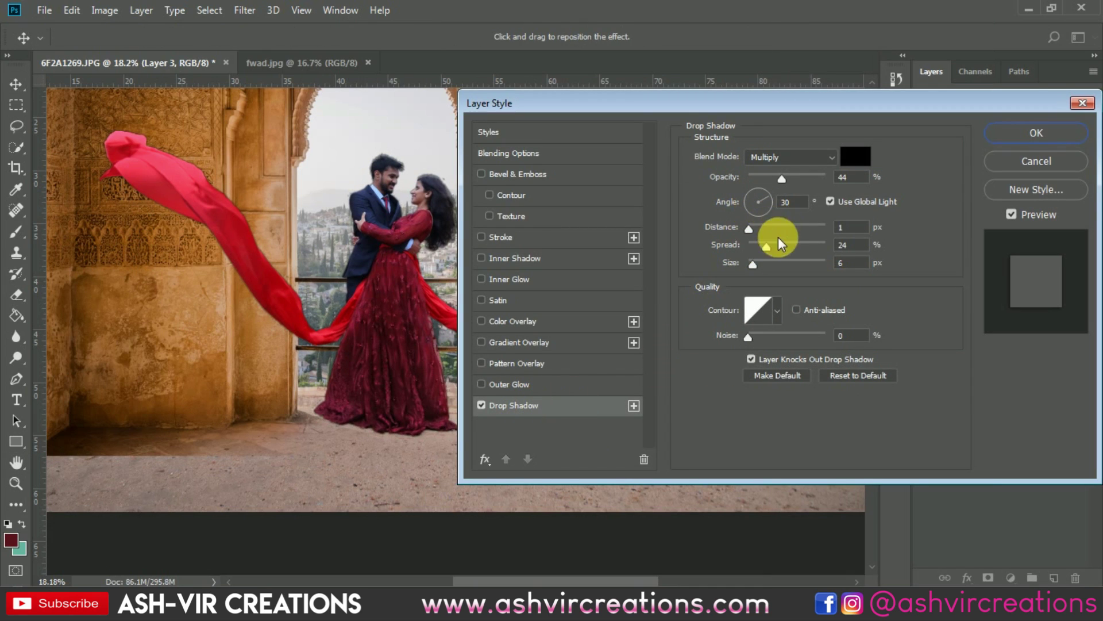
pyautogui.moveTo(761, 263); pyautogui.dragTo(794, 234)
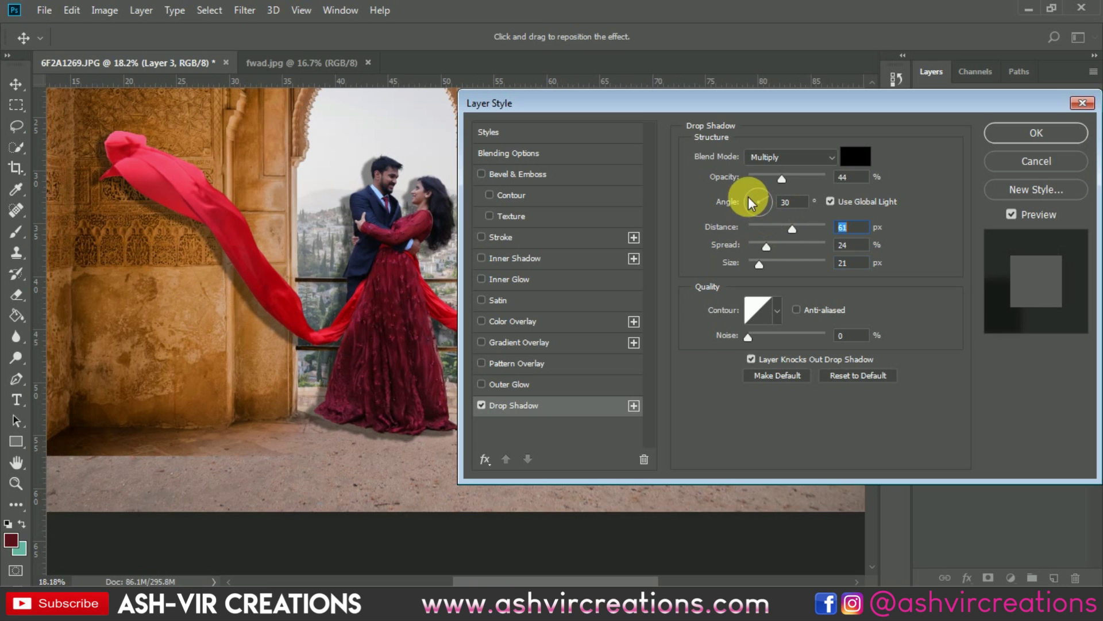
pyautogui.moveTo(748, 197); pyautogui.dragTo(746, 189)
pyautogui.moveTo(776, 102); pyautogui.dragTo(875, 101)
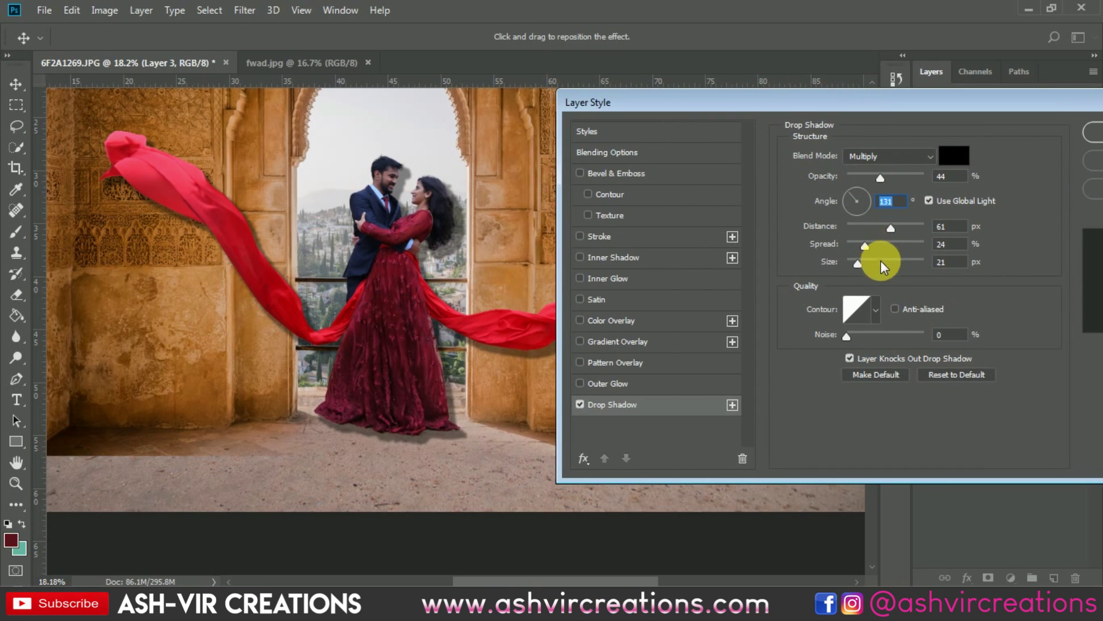
pyautogui.moveTo(859, 263); pyautogui.dragTo(857, 263)
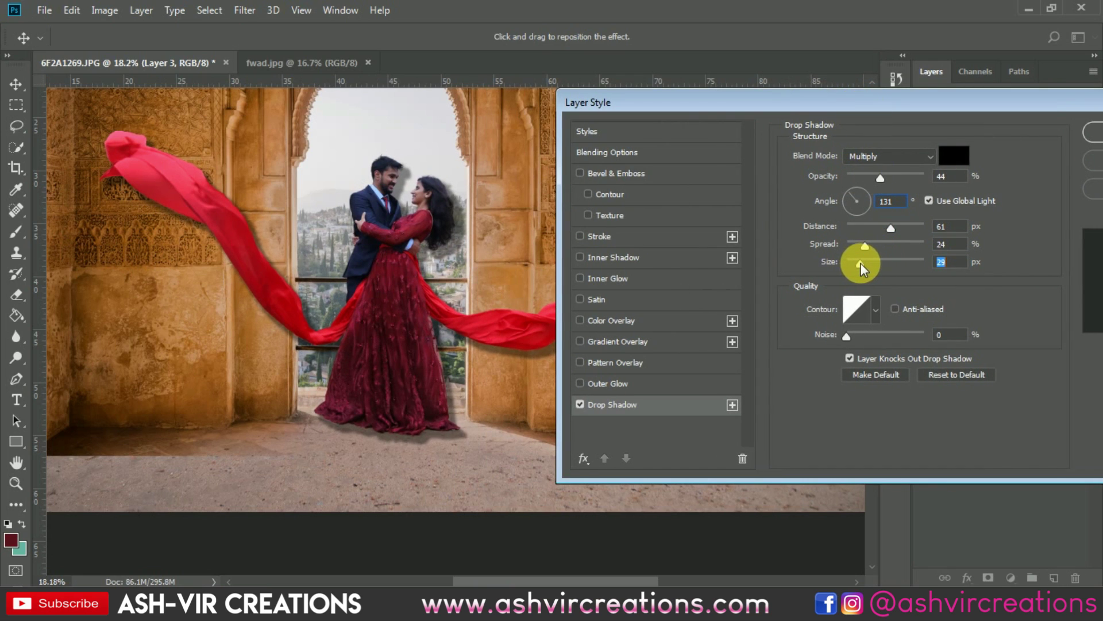
pyautogui.moveTo(881, 179)
pyautogui.mouseDown()
pyautogui.moveTo(902, 177)
pyautogui.moveTo(894, 179)
pyautogui.mouseUp()
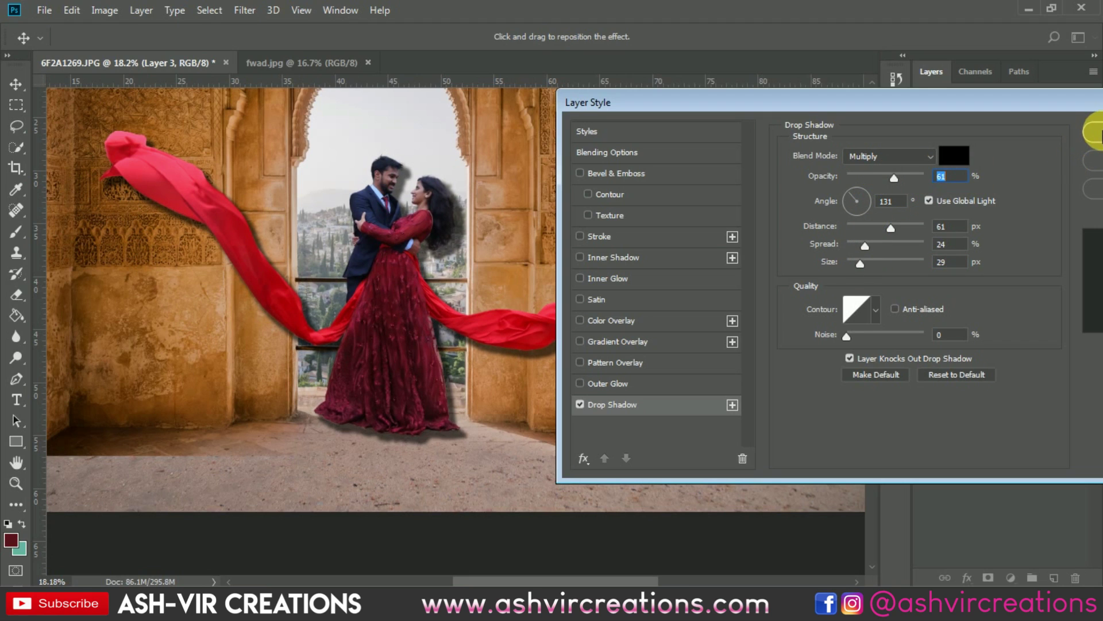
pyautogui.moveTo(894, 178); pyautogui.dragTo(902, 179)
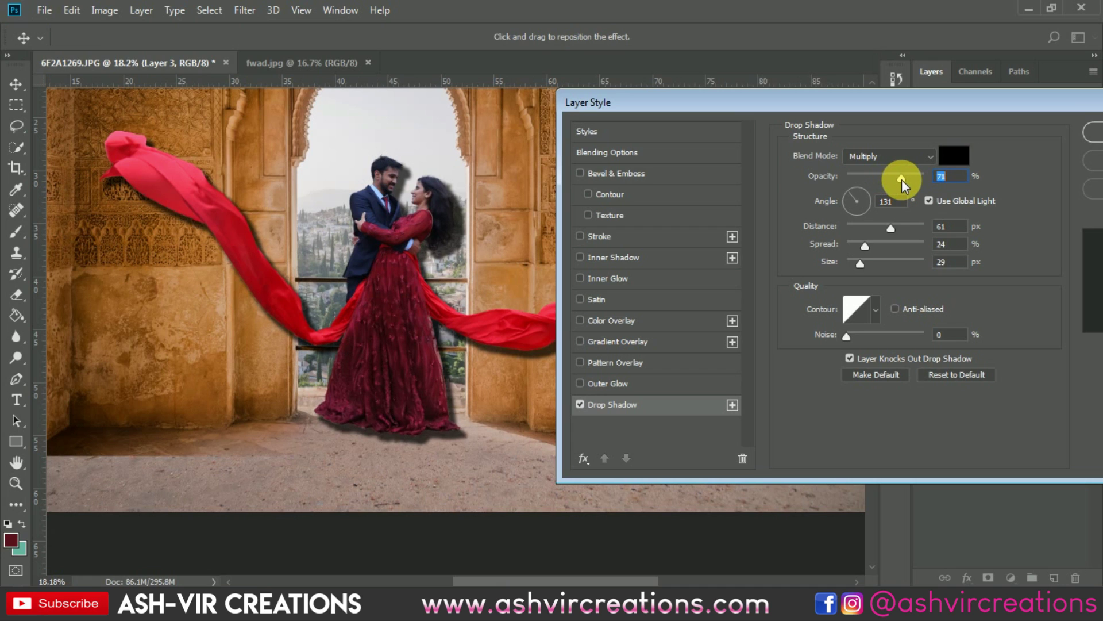
pyautogui.click(1092, 138)
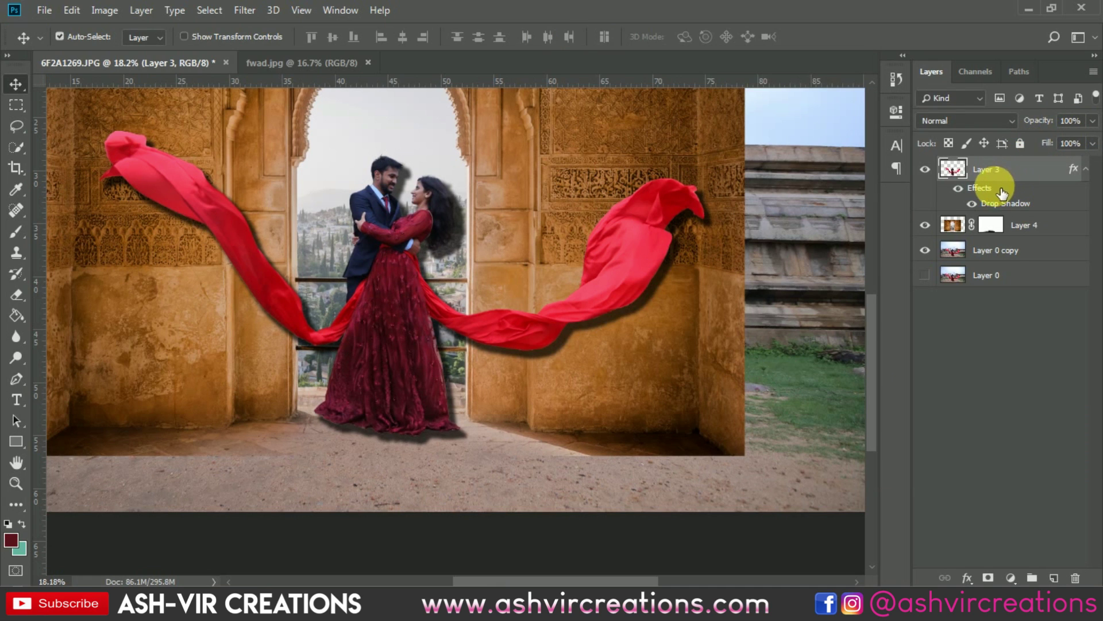
# Step: Split Layer 3's drop shadow effect into its own layer
pyautogui.rightClick(993, 197)
pyautogui.click(1014, 453)
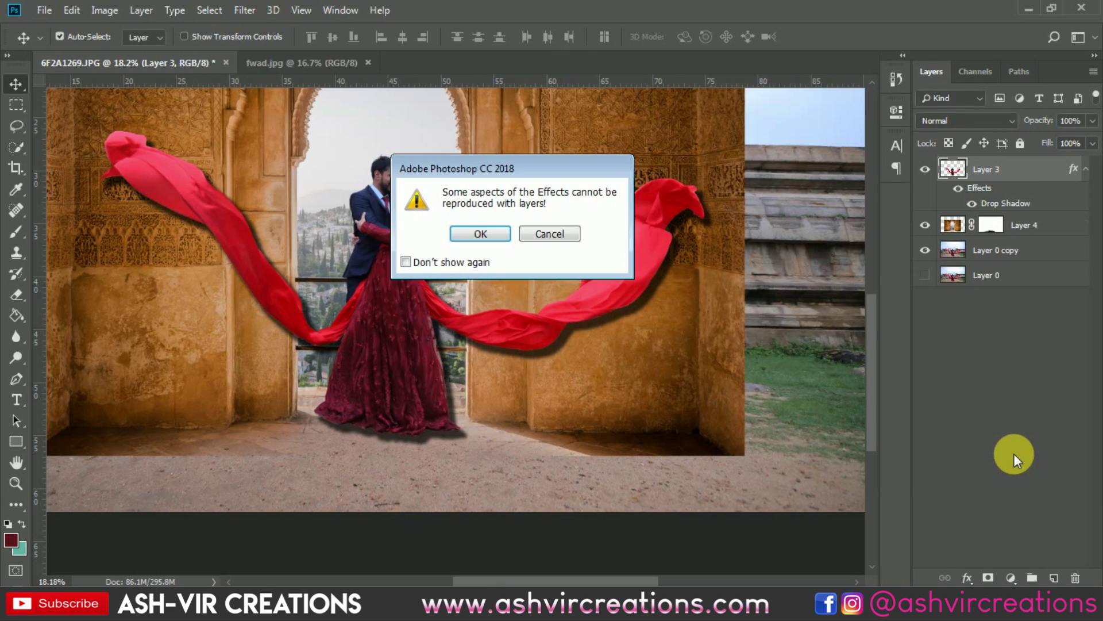
pyautogui.click(482, 235)
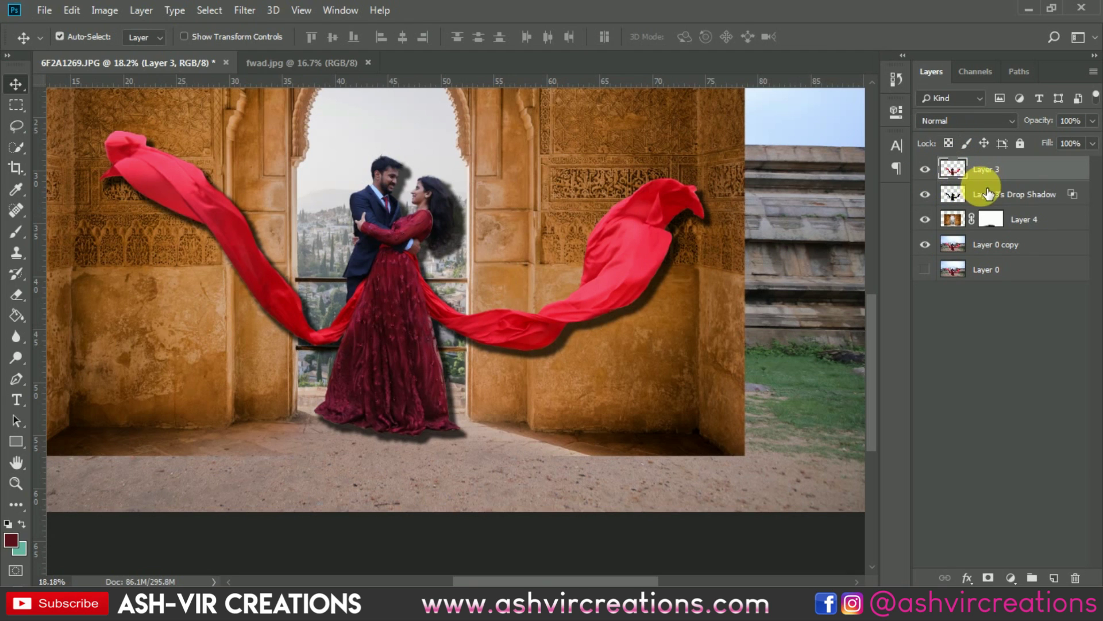
pyautogui.click(925, 194)
pyautogui.click(925, 194)
# Step: Convert the Layer 3's Drop Shadow layer to a smart object, then rasterize it
pyautogui.click(1018, 199)
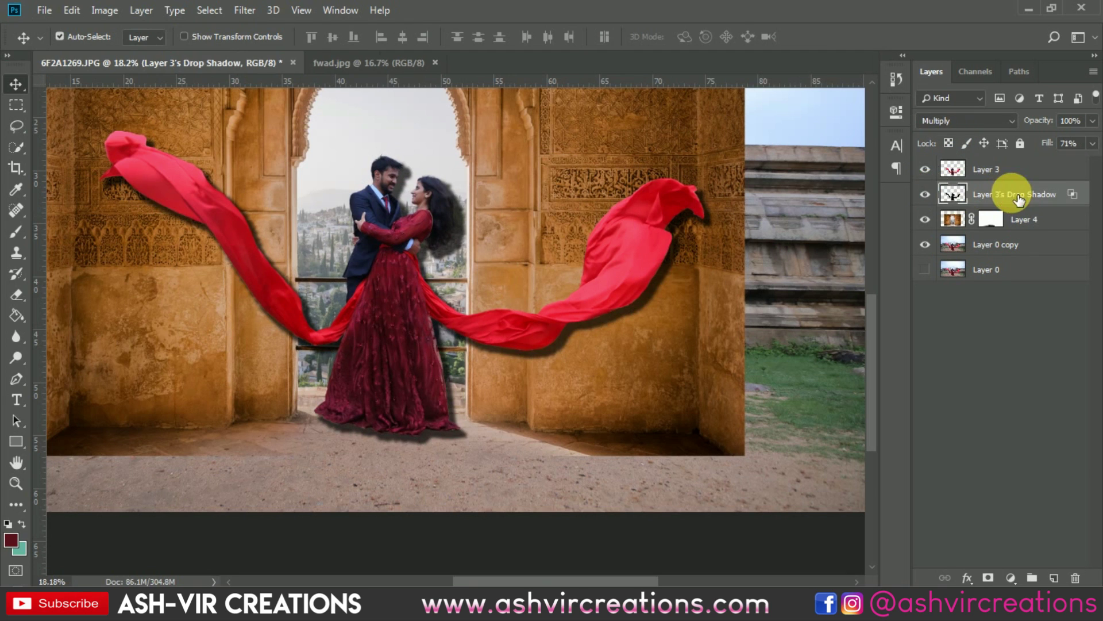
pyautogui.rightClick(1031, 188)
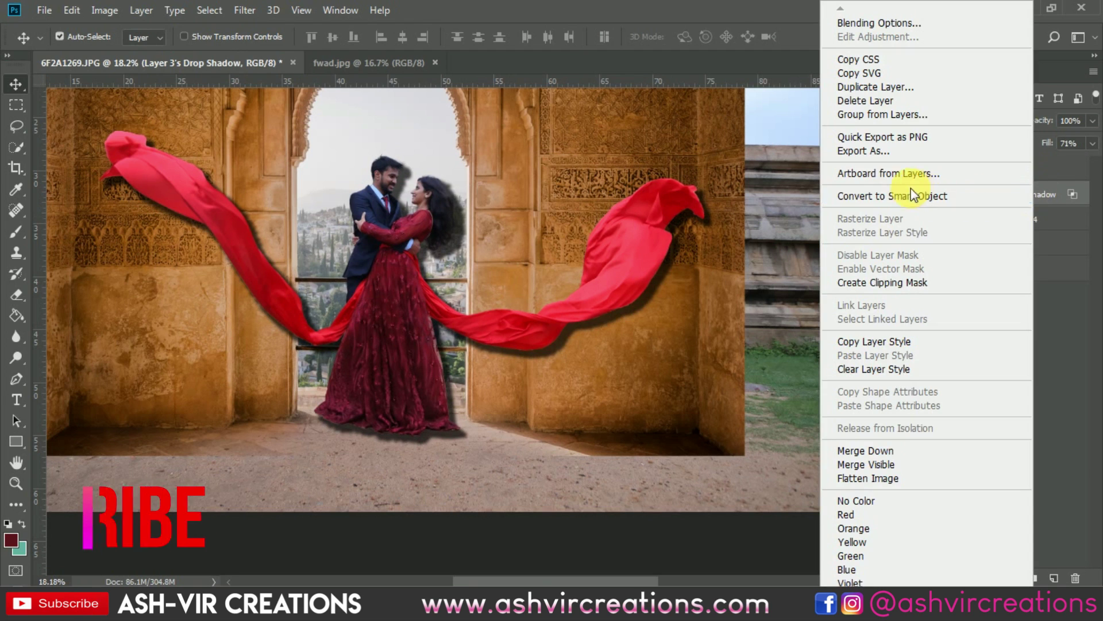
pyautogui.click(1004, 197)
pyautogui.rightClick(1020, 193)
pyautogui.click(857, 270)
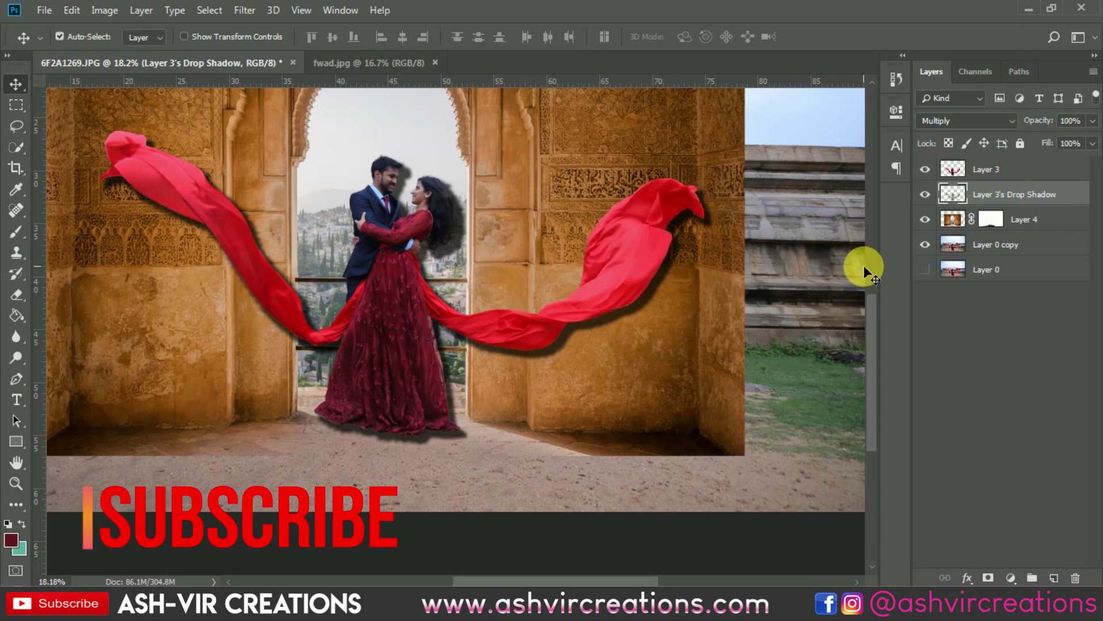
pyautogui.click(70, 20)
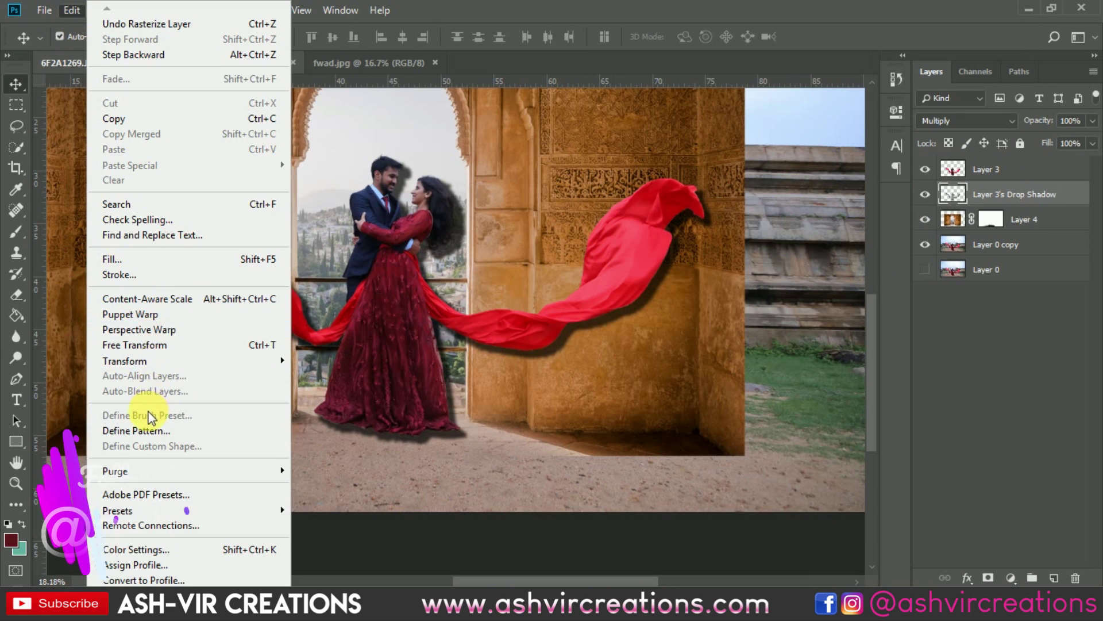
# Step: Free-transform the shadow layer, moving and rotating it counter-clockwise across the floor
pyautogui.click(142, 347)
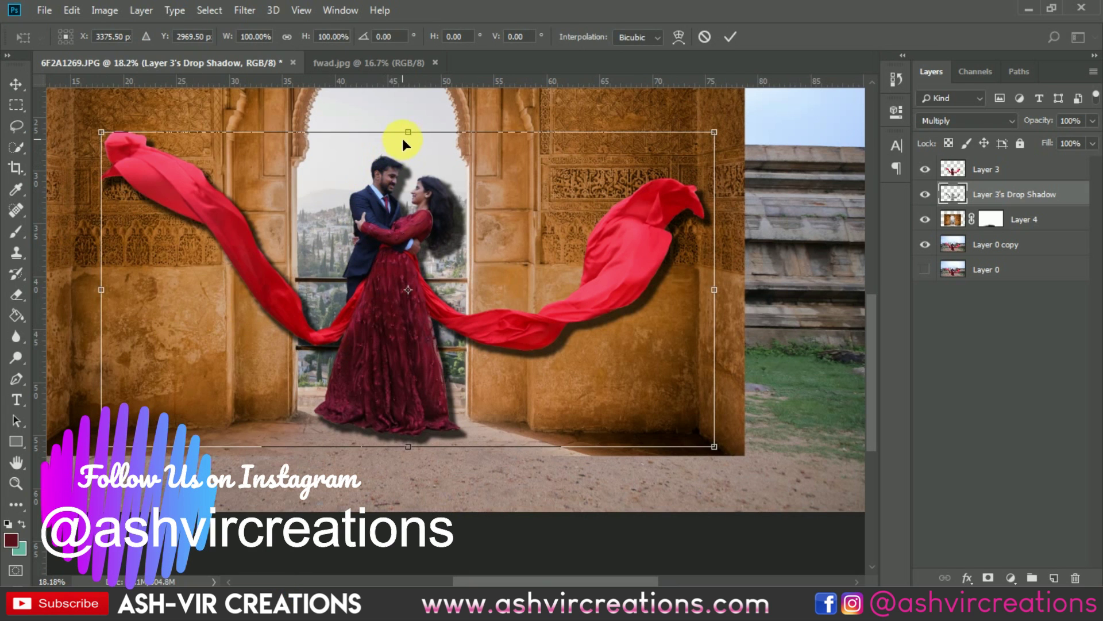
pyautogui.moveTo(403, 138); pyautogui.dragTo(512, 517)
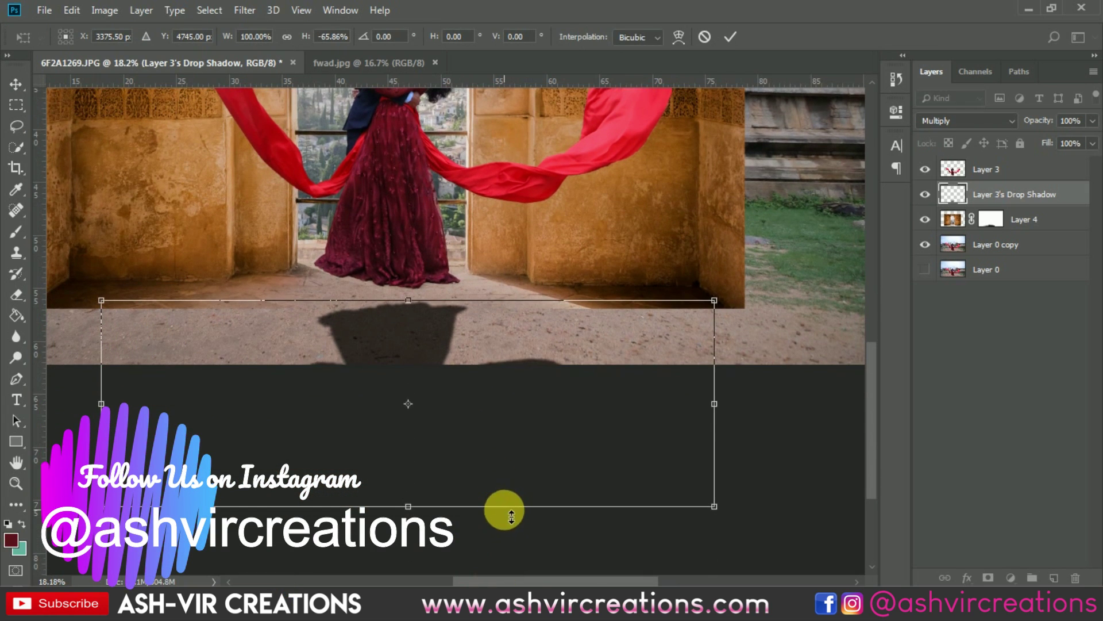
pyautogui.scroll(2, 438, 303)
pyautogui.moveTo(458, 357); pyautogui.dragTo(455, 344)
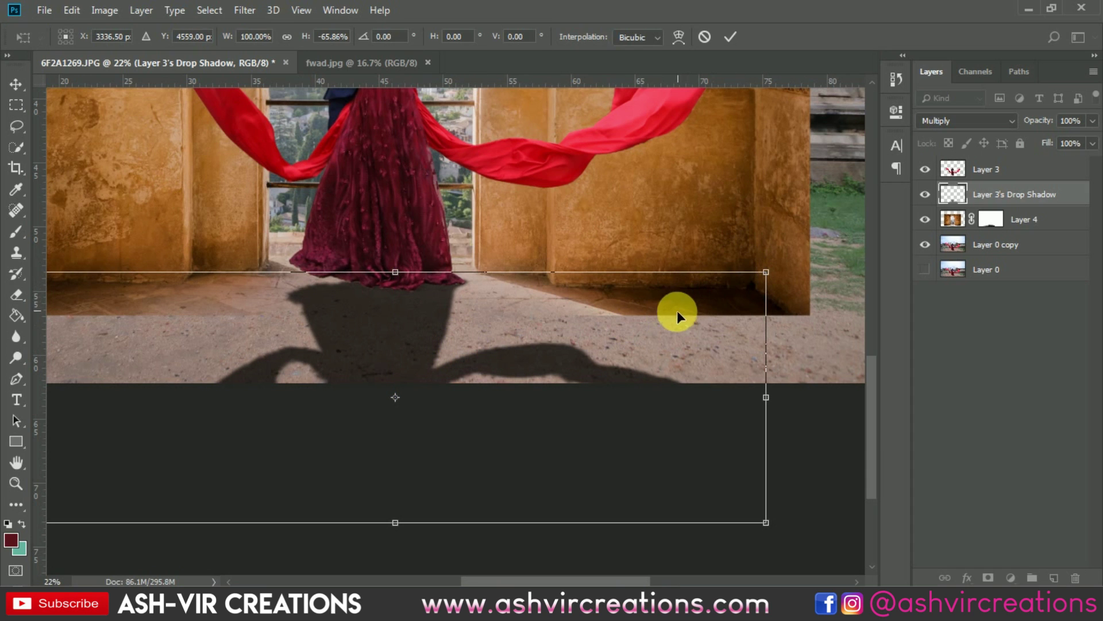
pyautogui.moveTo(605, 312); pyautogui.dragTo(601, 305)
pyautogui.moveTo(729, 232); pyautogui.dragTo(540, 277)
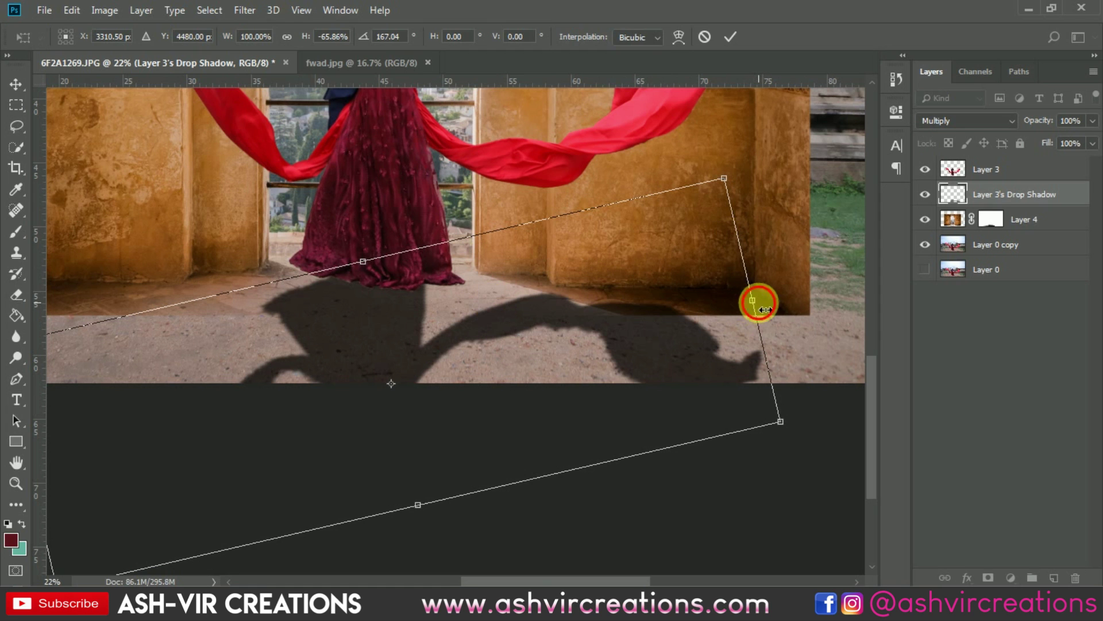
pyautogui.moveTo(758, 303); pyautogui.dragTo(522, 346)
pyautogui.rightClick(522, 346)
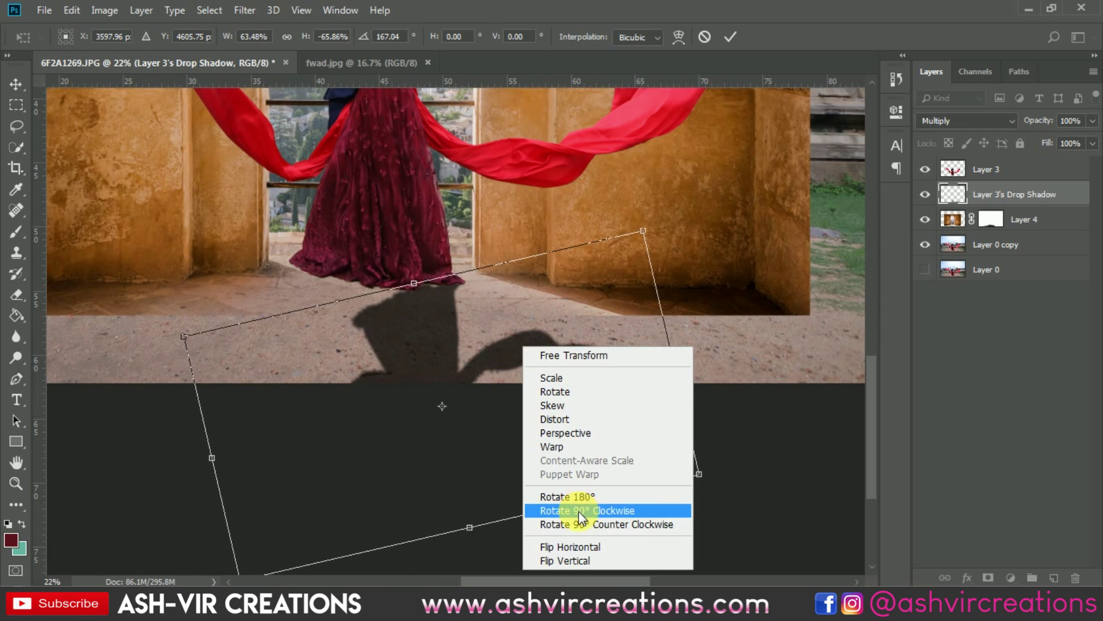
pyautogui.click(575, 560)
pyautogui.hotkey('ctrl', 'z')
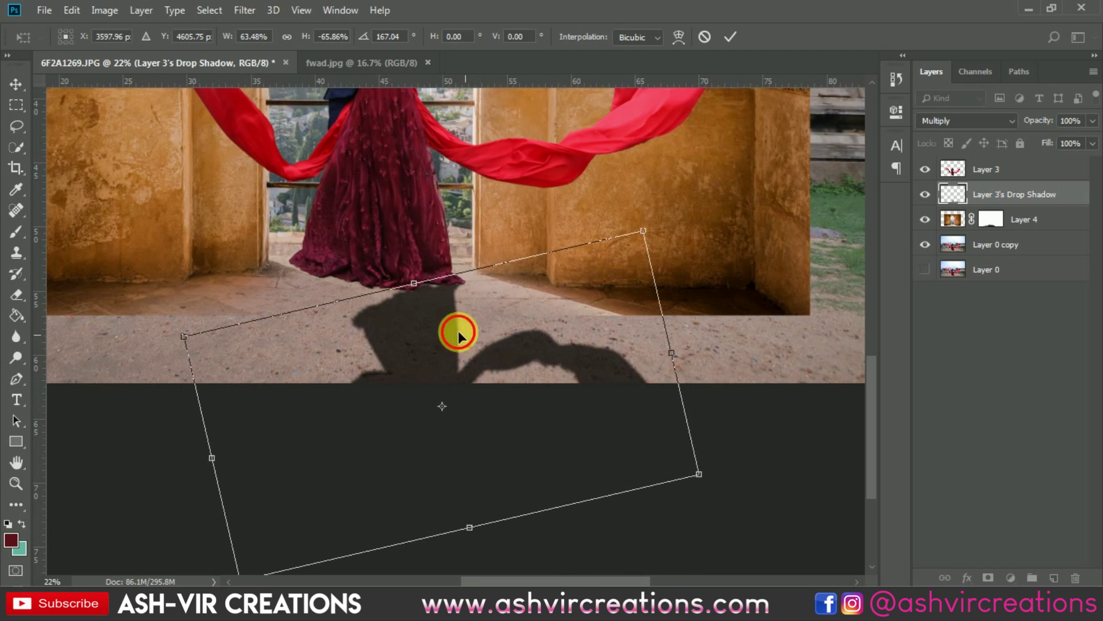
# Step: Enlarge, stretch and rotate the shadow along the floor, then commit the transform
pyautogui.moveTo(458, 332); pyautogui.dragTo(419, 301)
pyautogui.moveTo(653, 446); pyautogui.dragTo(716, 457)
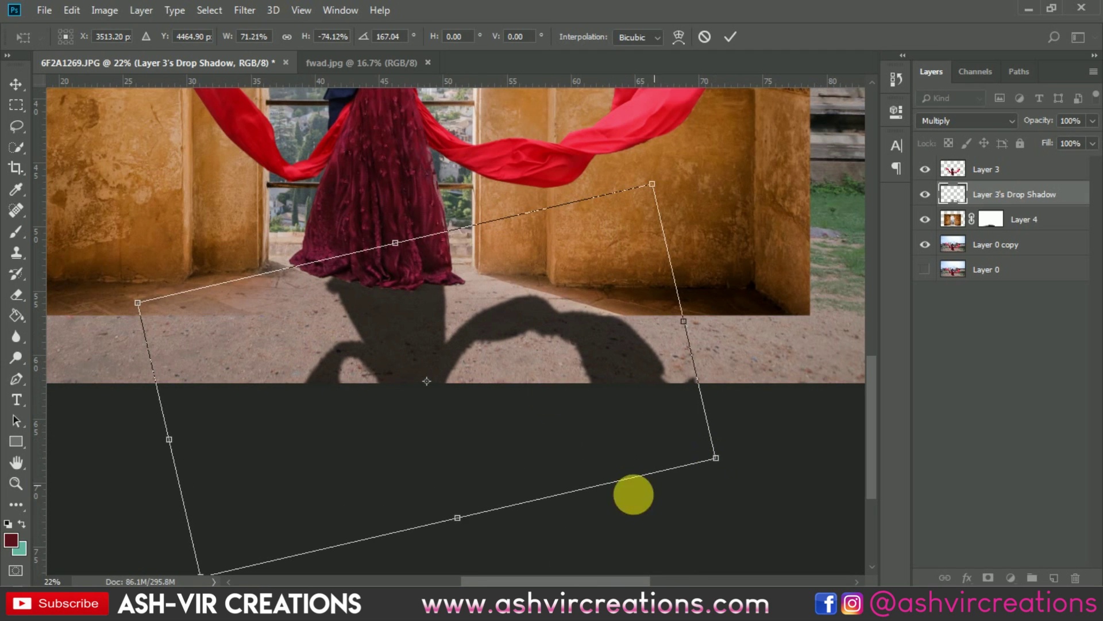
pyautogui.moveTo(457, 517); pyautogui.dragTo(616, 566)
pyautogui.moveTo(750, 326); pyautogui.dragTo(570, 264)
pyautogui.scroll(1, 515, 308)
pyautogui.moveTo(516, 308); pyautogui.dragTo(558, 205)
pyautogui.scroll(-3, 580, 265)
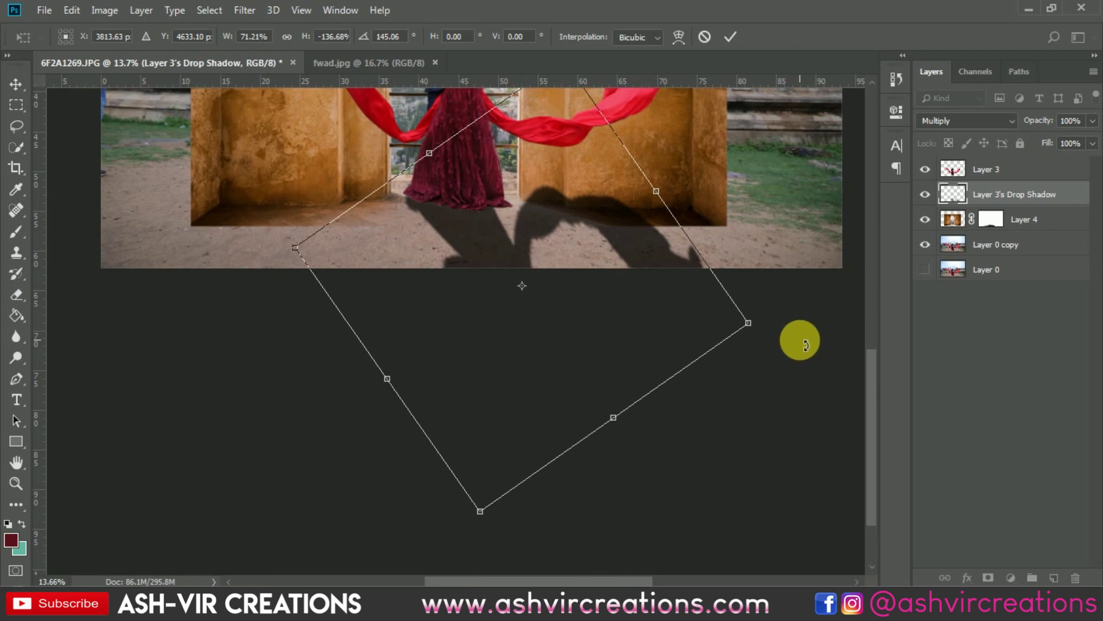
pyautogui.moveTo(806, 345); pyautogui.dragTo(814, 259)
pyautogui.moveTo(604, 237)
pyautogui.mouseDown()
pyautogui.moveTo(615, 234)
pyautogui.moveTo(598, 219)
pyautogui.moveTo(610, 226)
pyautogui.moveTo(593, 231)
pyautogui.mouseUp()
pyautogui.scroll(1, 594, 231)
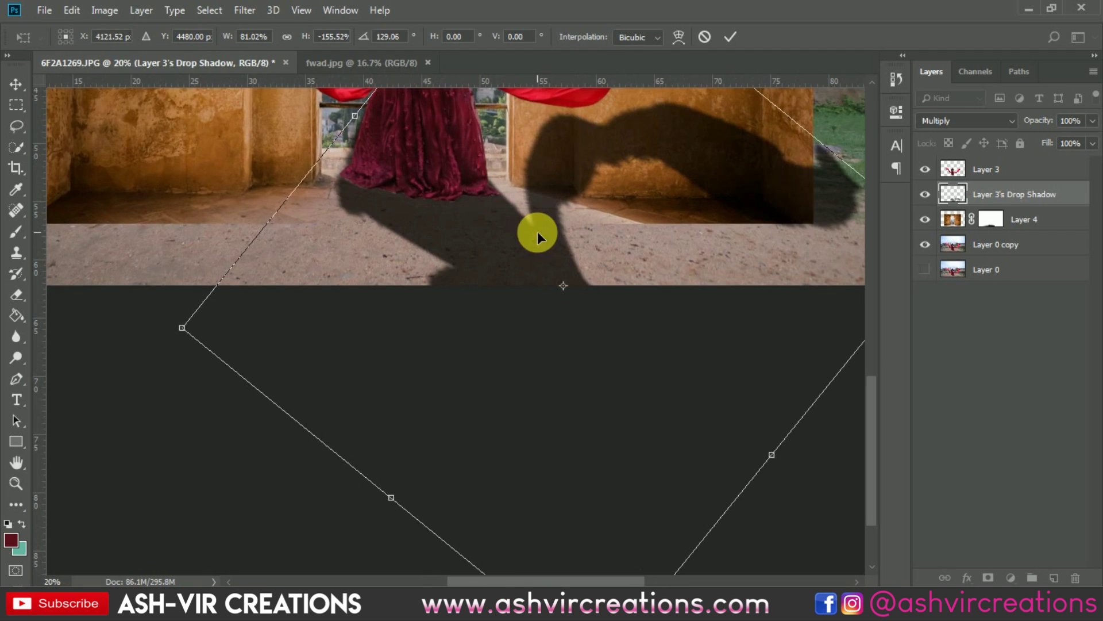
pyautogui.scroll(1, 537, 231)
pyautogui.moveTo(586, 291); pyautogui.dragTo(562, 289)
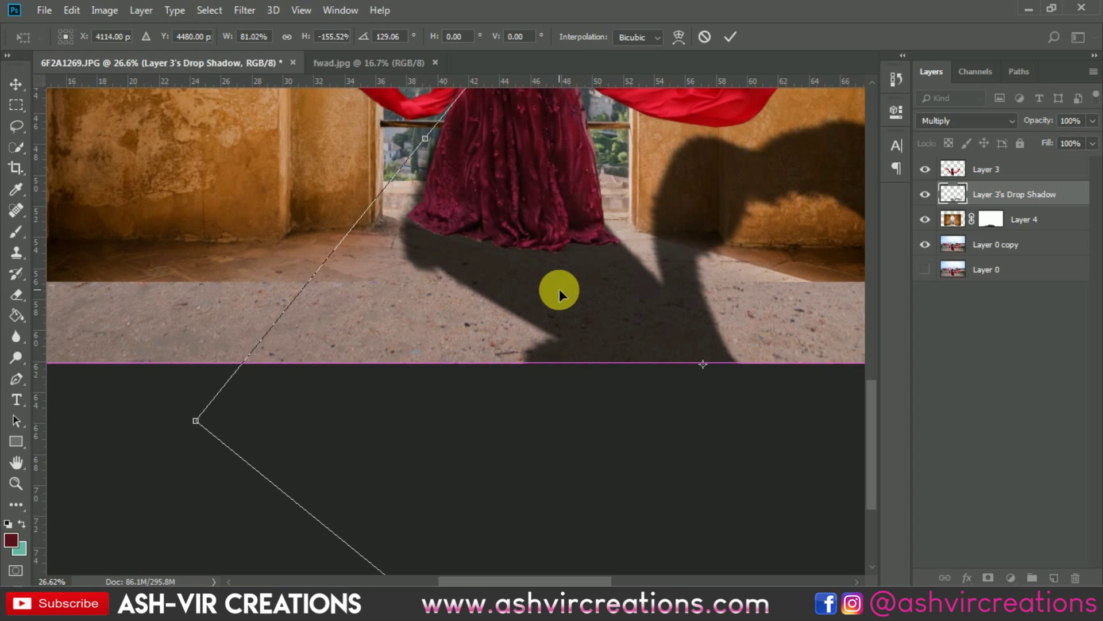
pyautogui.press('Return')
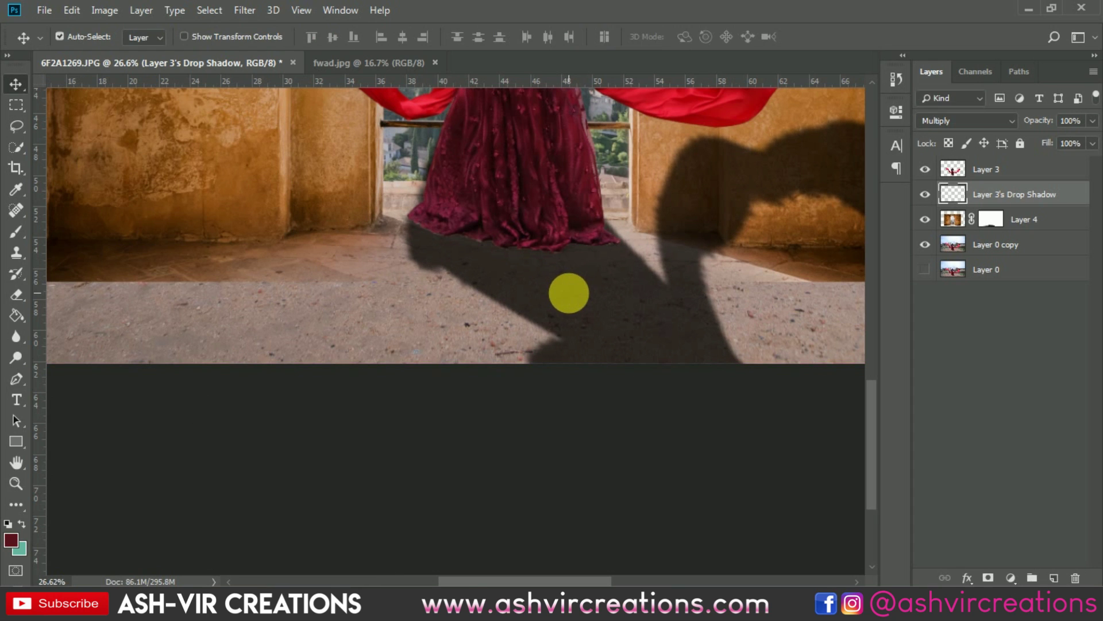
# Step: Set the shadow layer to Soft Light, shift it slightly right and toggle it to compare
pyautogui.scroll(-1, 565, 288)
pyautogui.click(959, 122)
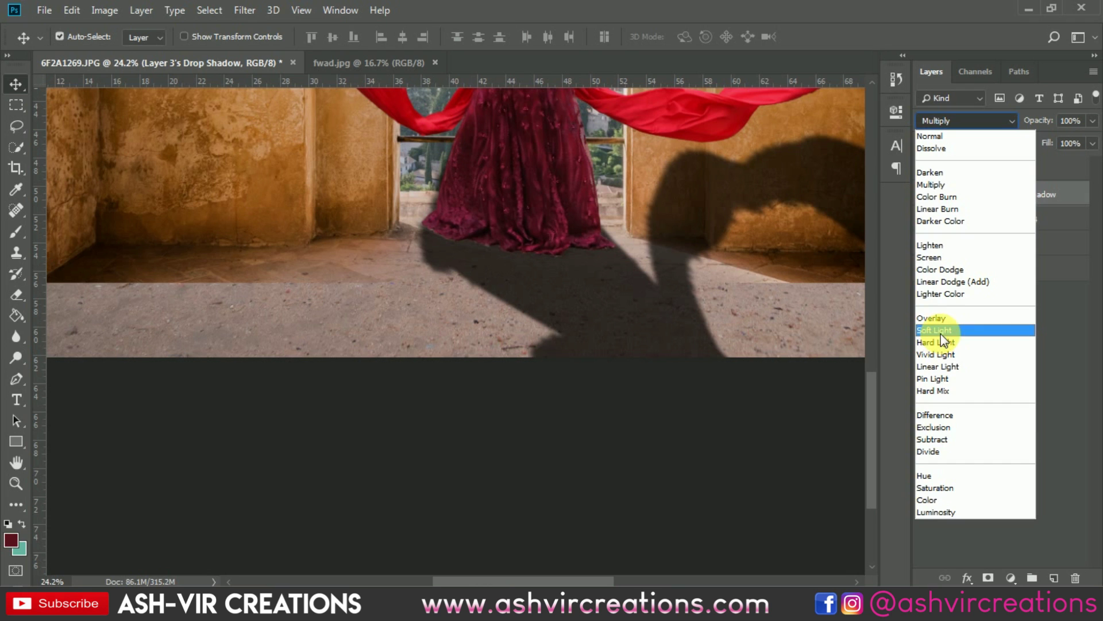
pyautogui.click(940, 331)
pyautogui.scroll(1, 870, 304)
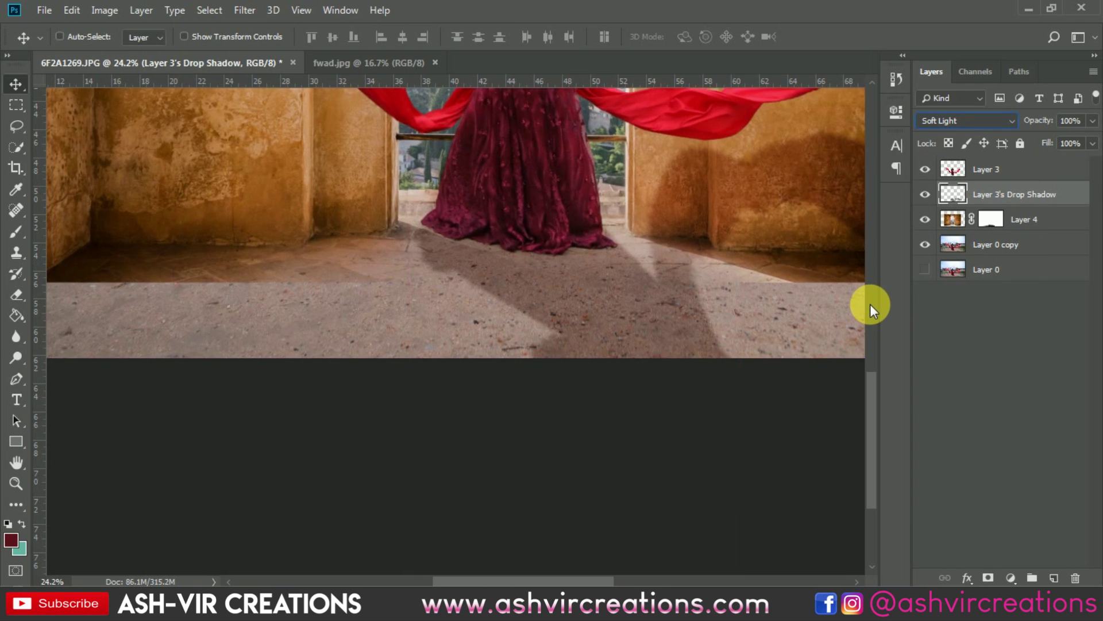
pyautogui.hotkey('ctrl', '+')
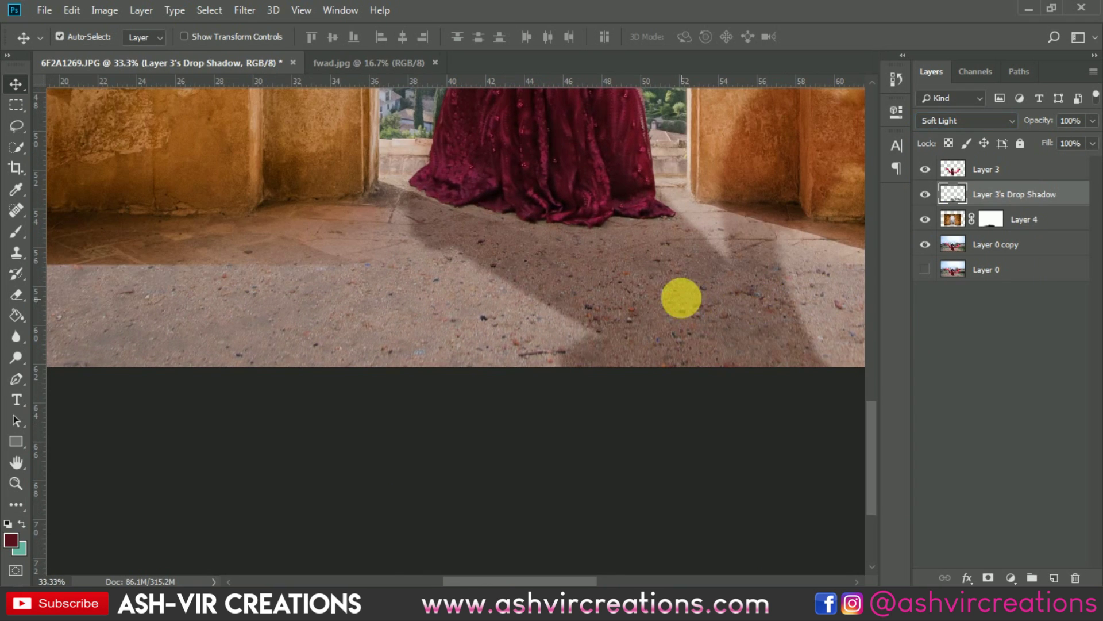
pyautogui.moveTo(675, 300); pyautogui.dragTo(658, 535)
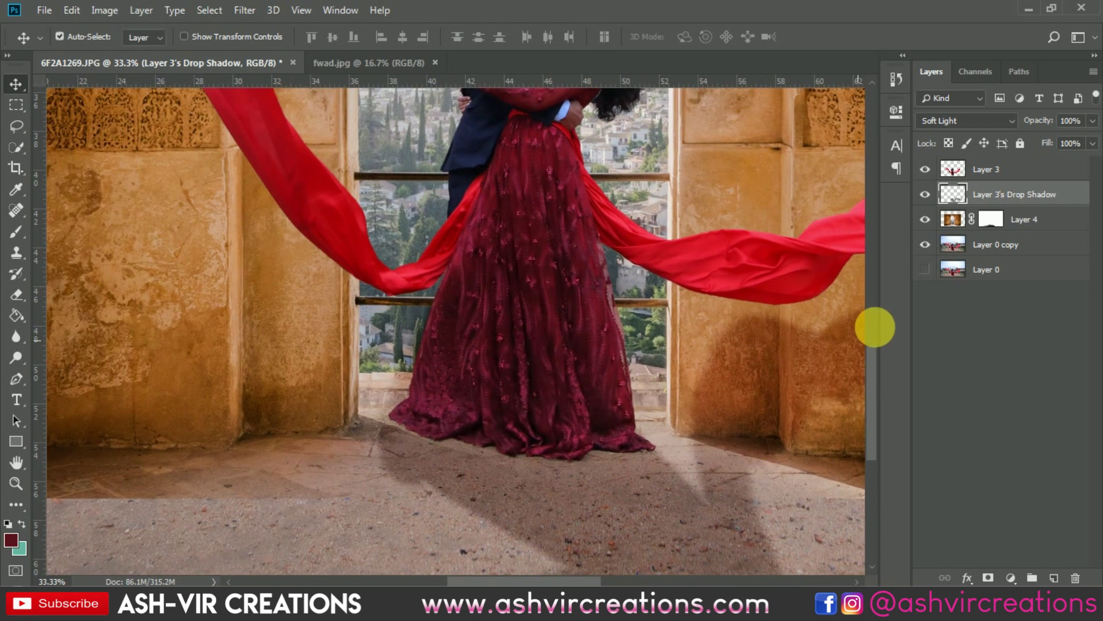
pyautogui.click(925, 194)
pyautogui.click(925, 194)
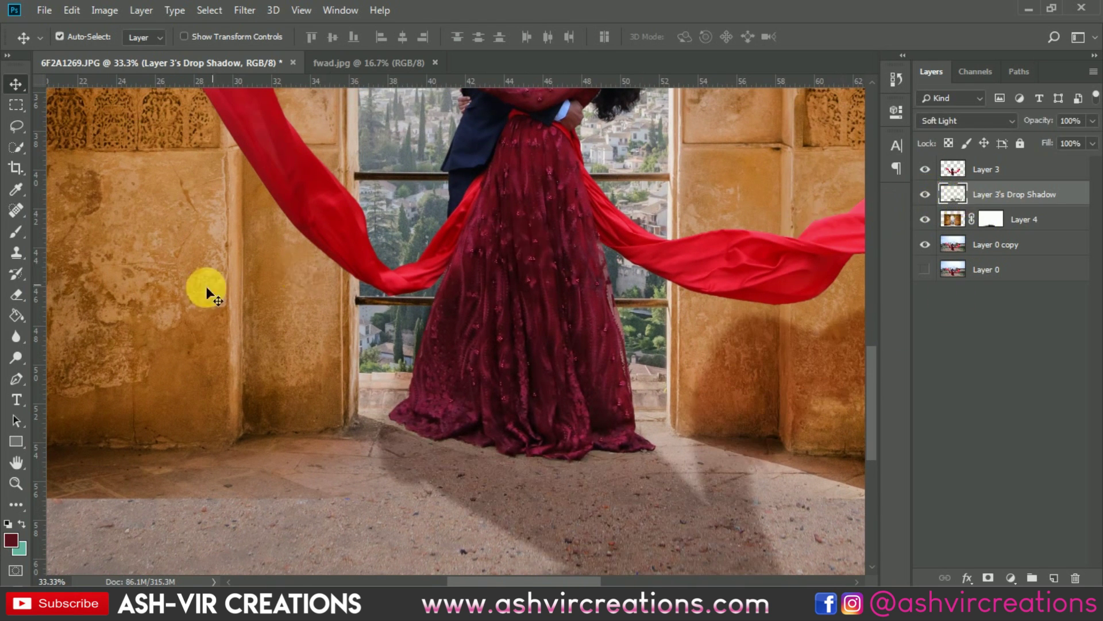
# Step: Switch to the Eraser and make its brush much larger
pyautogui.click(16, 296)
pyautogui.rightClick(288, 330)
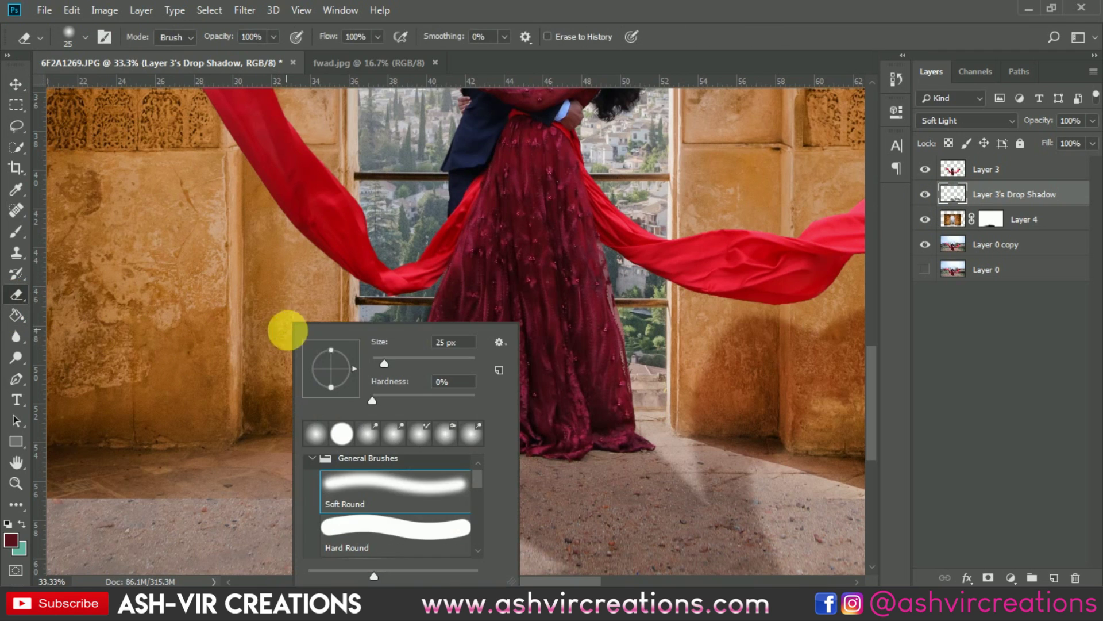
pyautogui.moveTo(437, 360)
pyautogui.mouseDown()
pyautogui.moveTo(463, 344)
pyautogui.moveTo(456, 257)
pyautogui.moveTo(437, 353)
pyautogui.mouseUp()
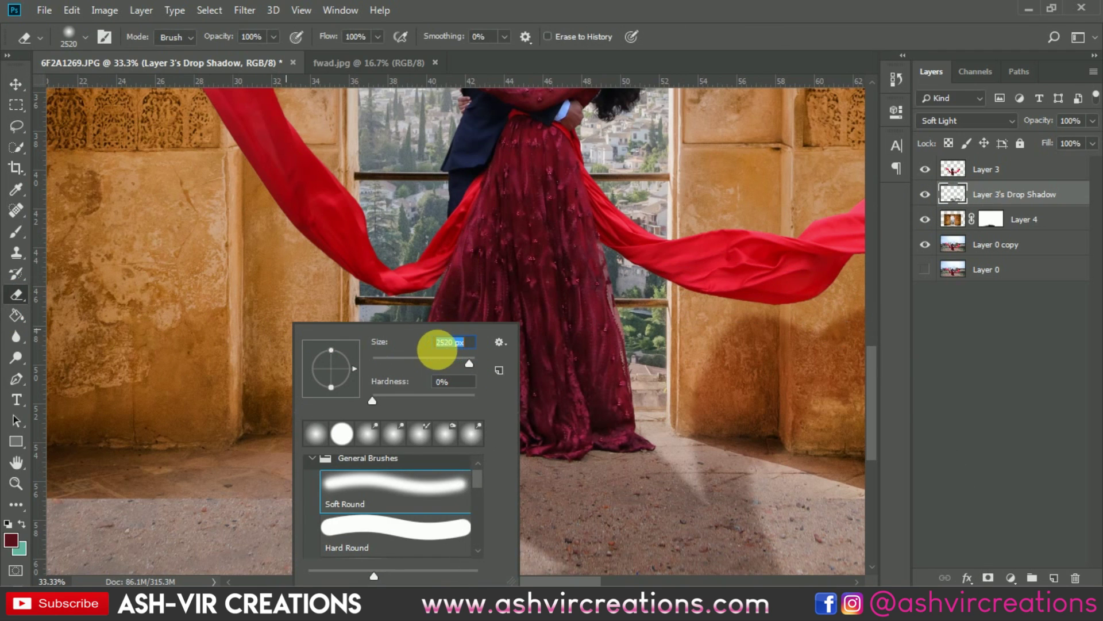
pyautogui.press('Return')
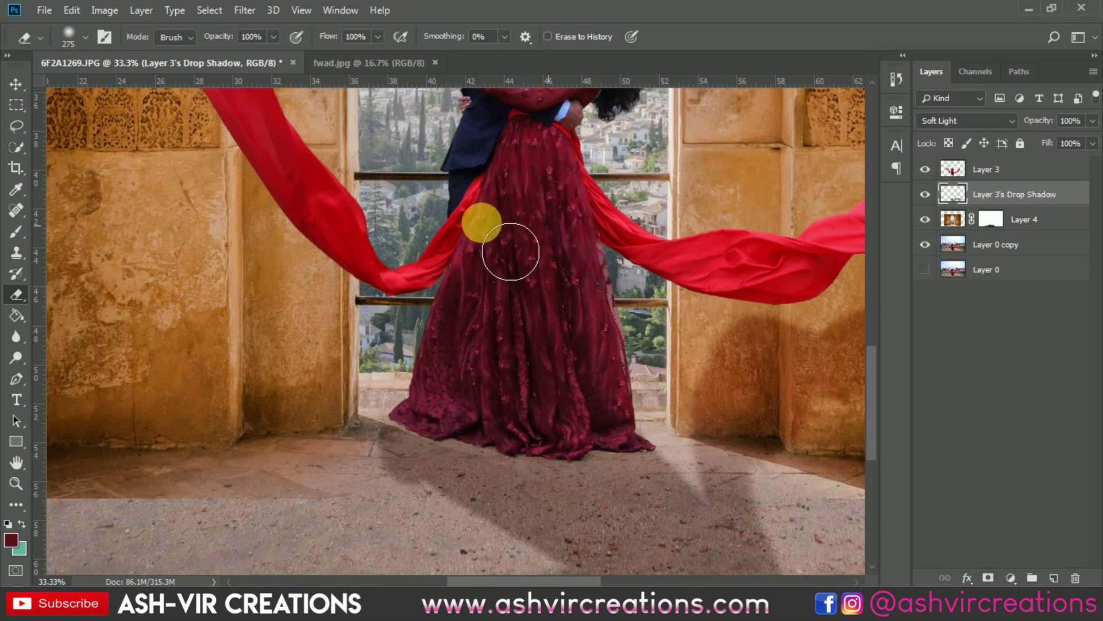
pyautogui.moveTo(563, 249); pyautogui.dragTo(408, 253)
pyautogui.scroll(-4, 408, 253)
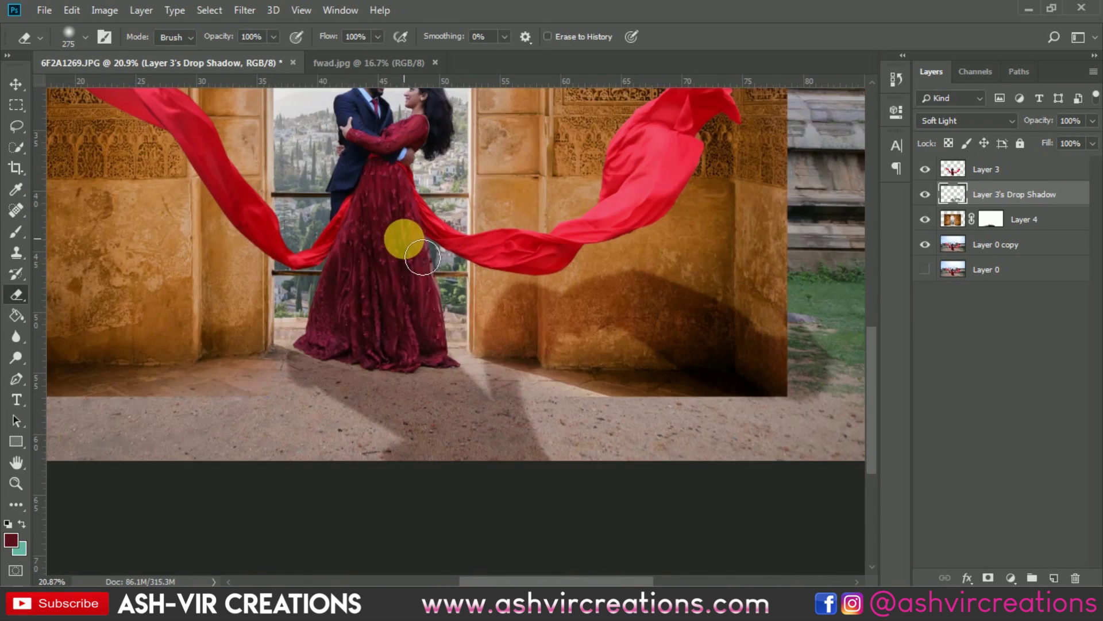
pyautogui.scroll(3, 416, 232)
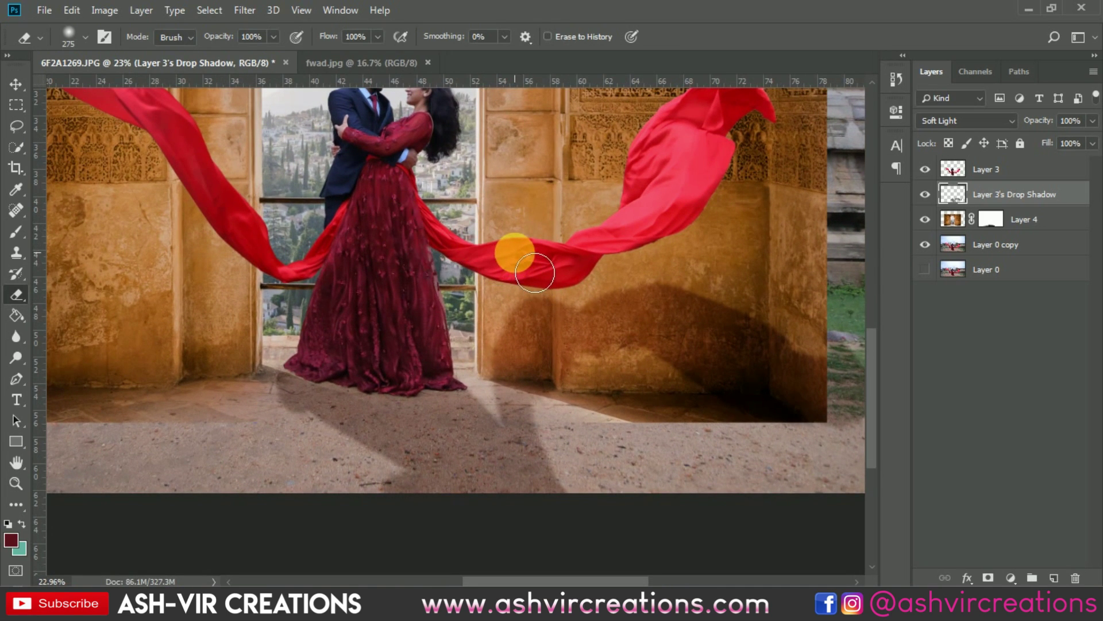
pyautogui.scroll(1, 535, 272)
pyautogui.press(']')
pyautogui.press(']')
pyautogui.press(']')
pyautogui.press(']')
pyautogui.press(']')
pyautogui.press(']')
pyautogui.press(']')
pyautogui.press(']')
# Step: Erase part of the lower-right shadow with a 1400 px Soft Round eraser
pyautogui.rightClick(475, 235)
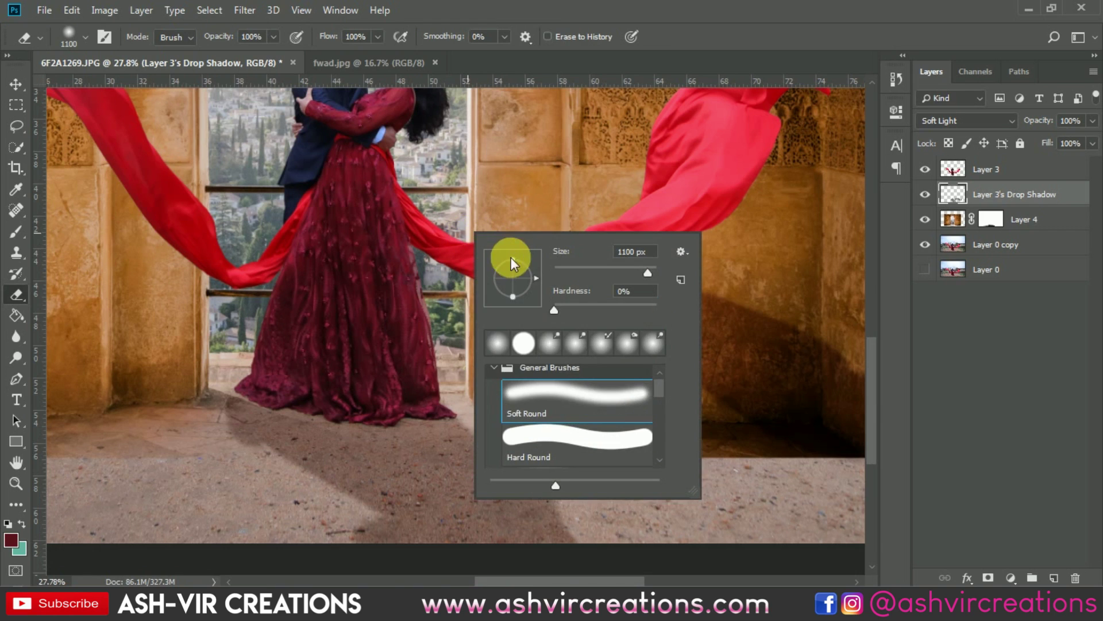
pyautogui.click(556, 399)
pyautogui.press(']')
pyautogui.press(']')
pyautogui.press(']')
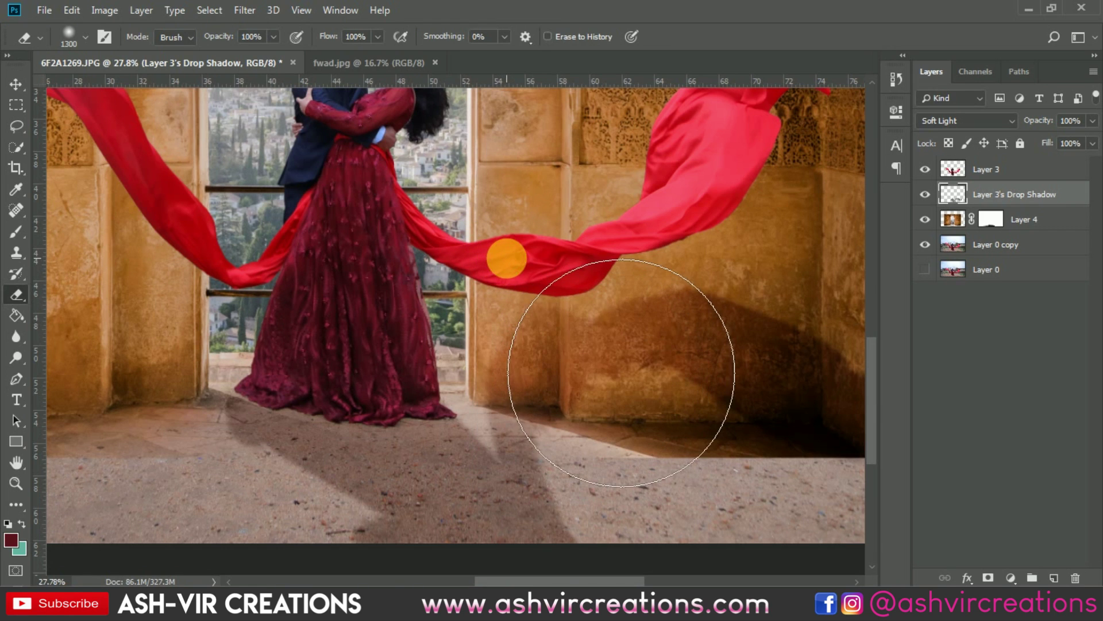
pyautogui.scroll(-2, 718, 224)
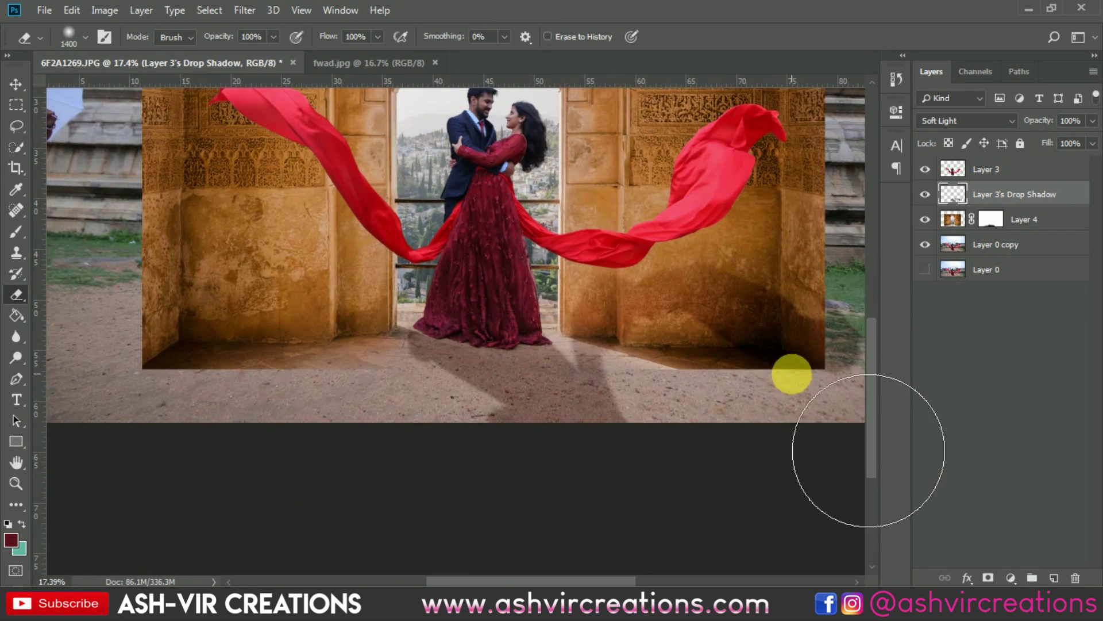
pyautogui.click(787, 338)
pyautogui.scroll(1, 795, 256)
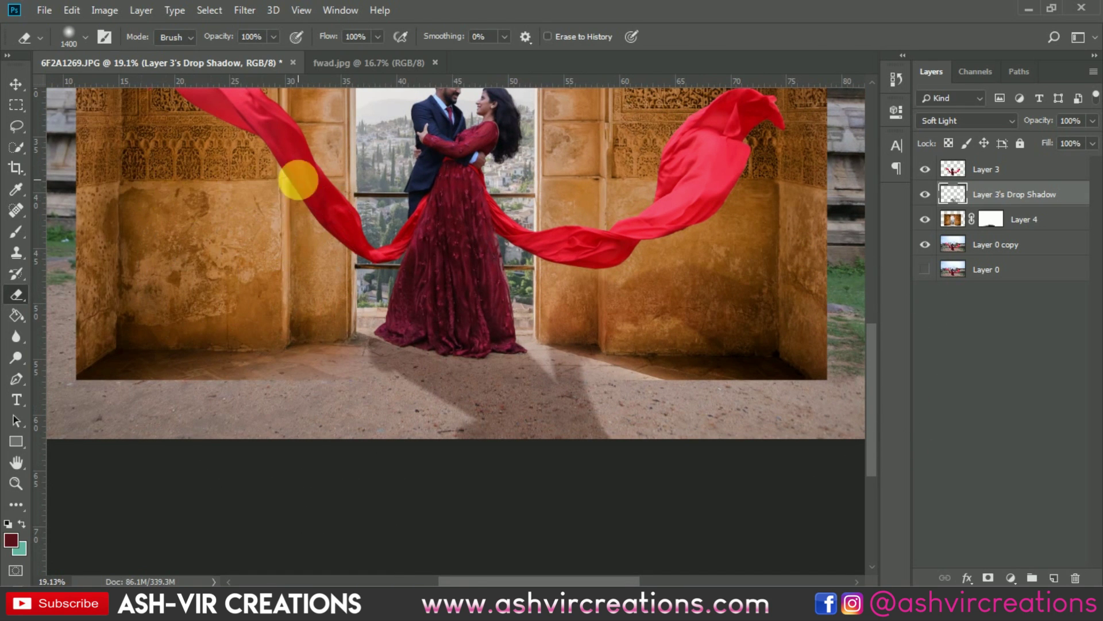
# Step: Compare the shadow on and off, fit the image and load Layer 4 as a selection
pyautogui.click(926, 194)
pyautogui.click(926, 195)
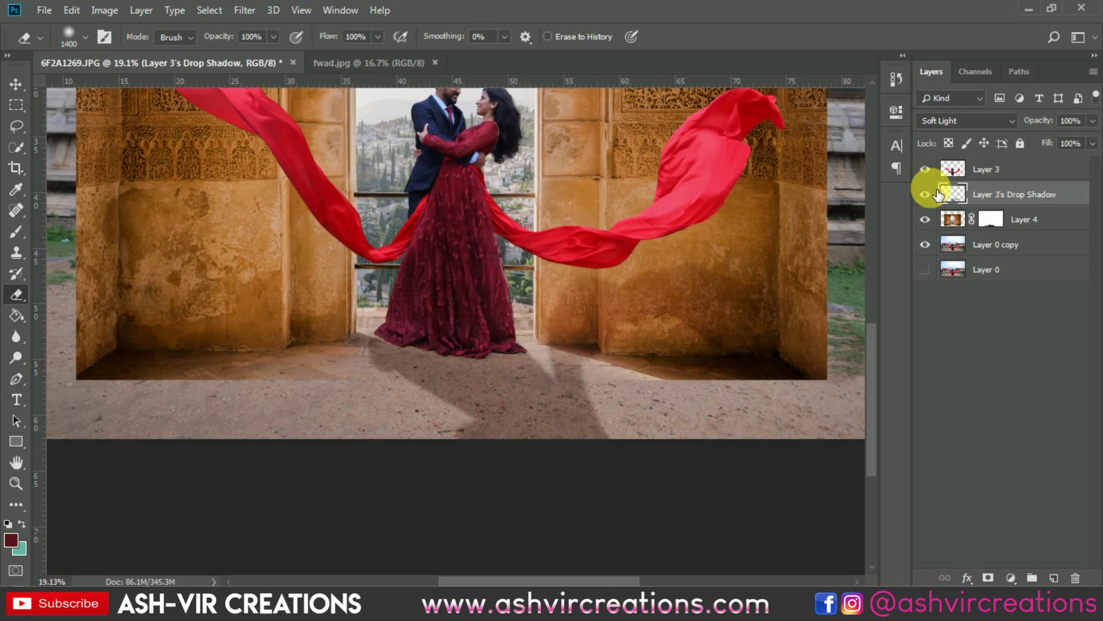
pyautogui.click(927, 194)
pyautogui.click(927, 195)
pyautogui.hotkey('ctrl', '0')
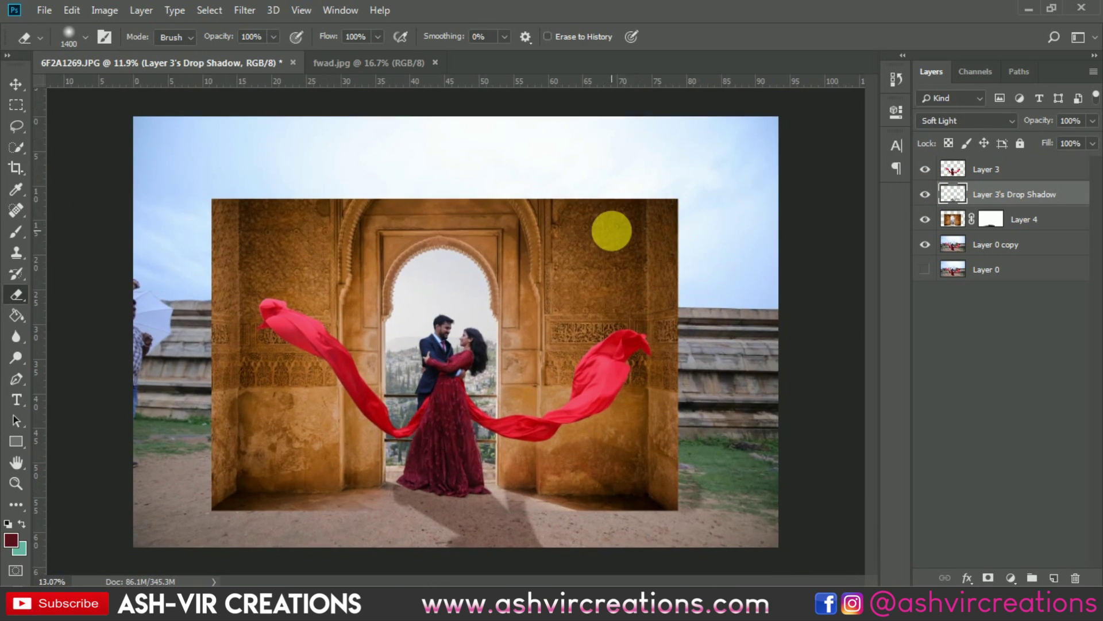
pyautogui.press('v')
pyautogui.scroll(1, 554, 296)
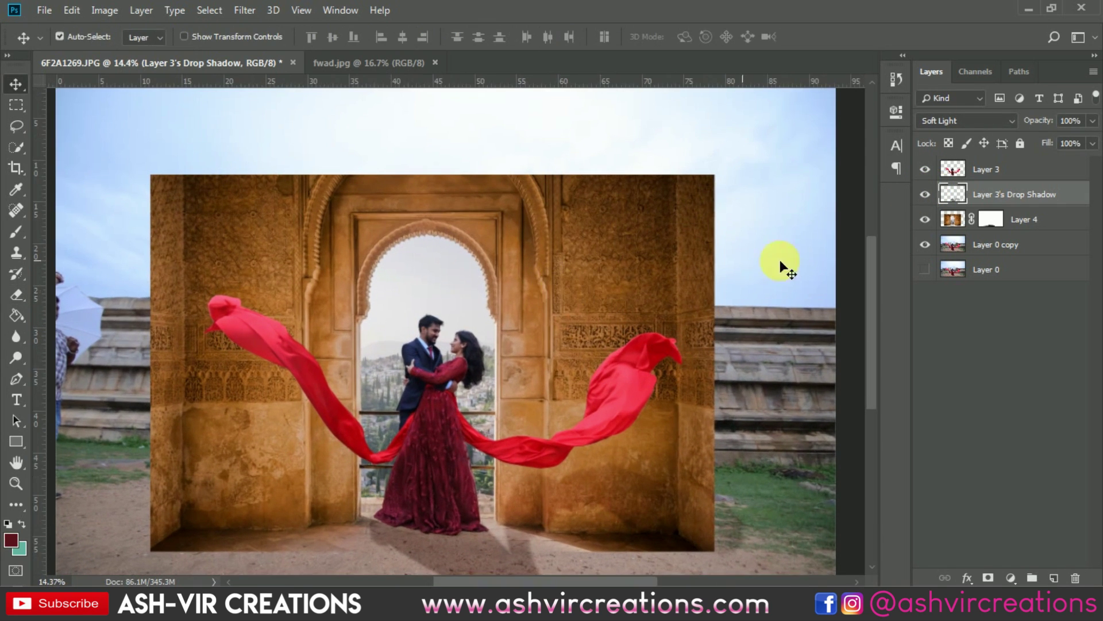
pyautogui.keyDown('ctrl'); pyautogui.click(953, 219); pyautogui.keyUp('ctrl')
pyautogui.scroll(-1, 749, 237)
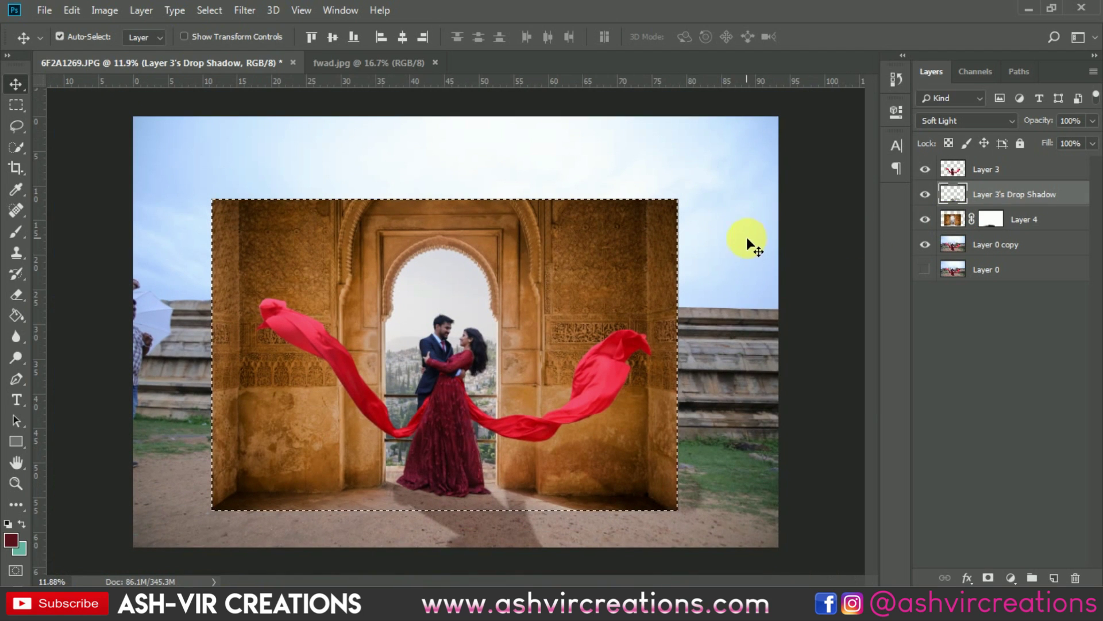
pyautogui.moveTo(629, 333); pyautogui.dragTo(627, 339)
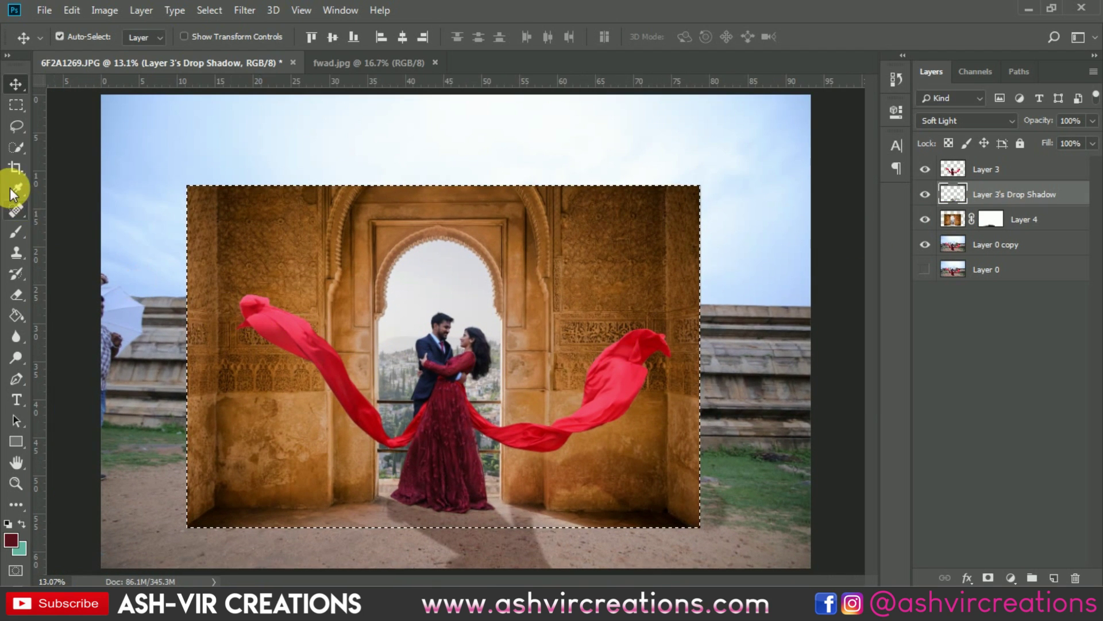
# Step: Crop the canvas to the selected sandstone doorway, trimming away the sky and grass
pyautogui.click(15, 168)
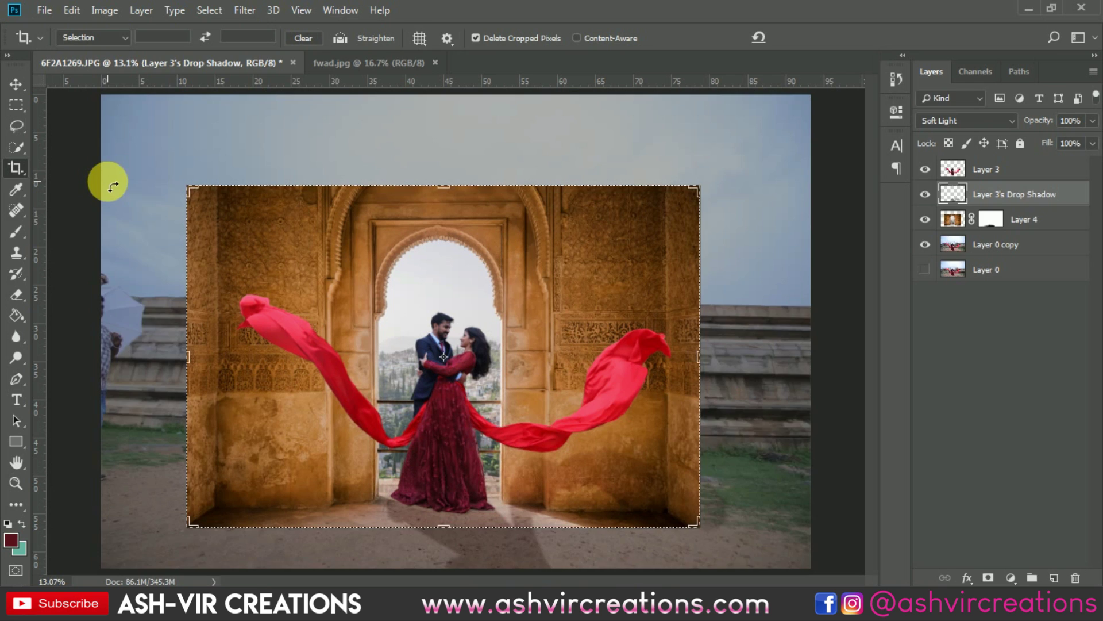
pyautogui.press('Return')
pyautogui.scroll(2, 293, 227)
pyautogui.press('v')
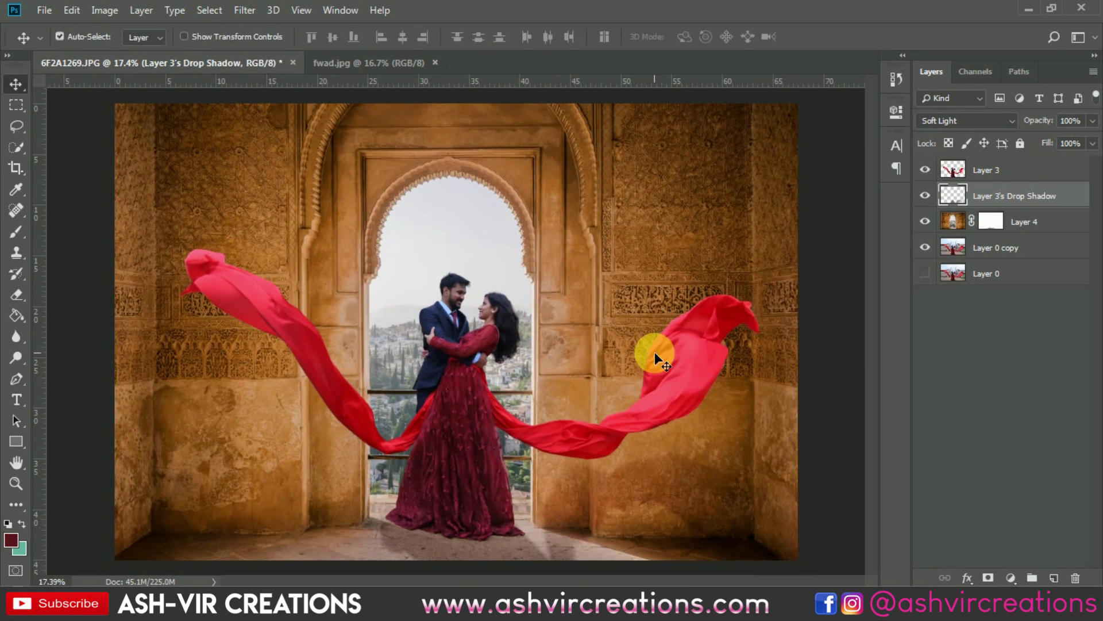
pyautogui.scroll(4, 476, 306)
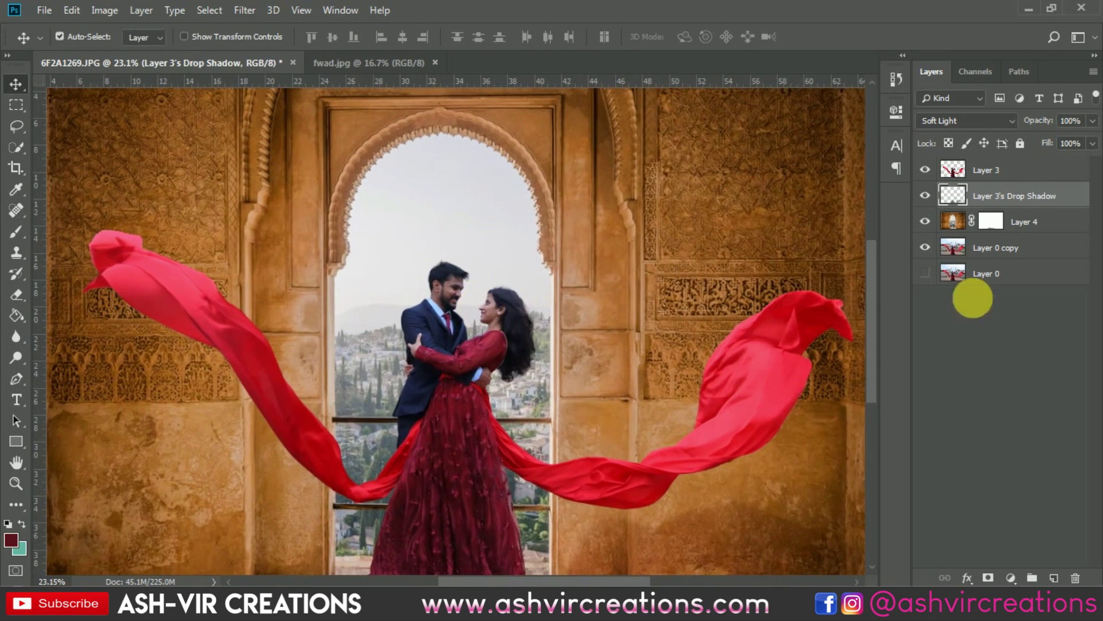
# Step: On a new Layer 5, paint a soft orange dab in the arch sky with a 480 px brush
pyautogui.click(1055, 577)
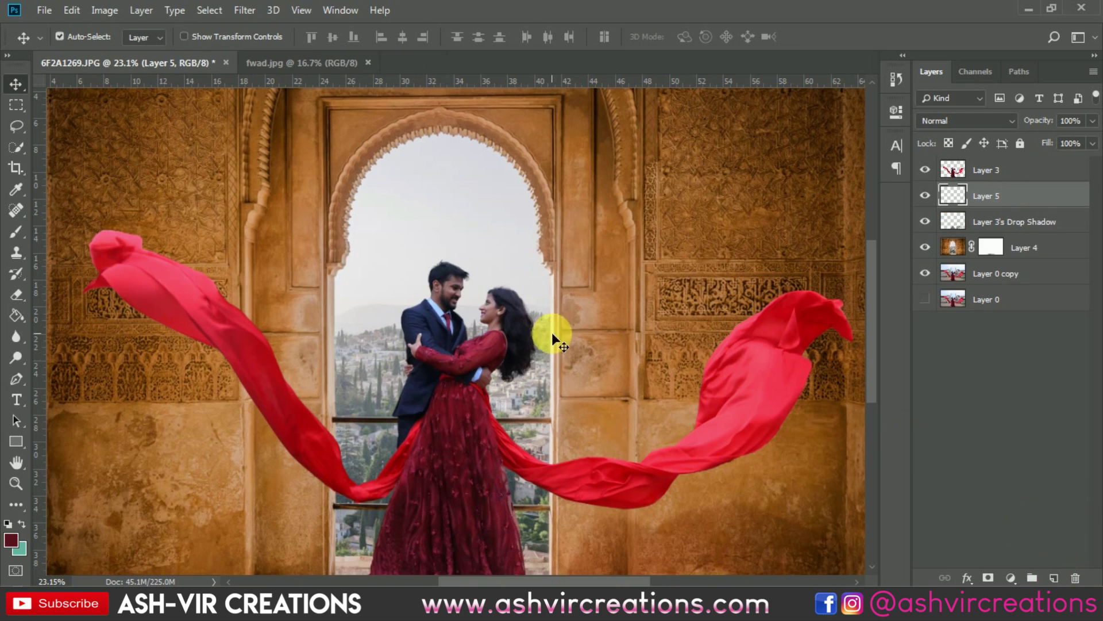
pyautogui.click(16, 232)
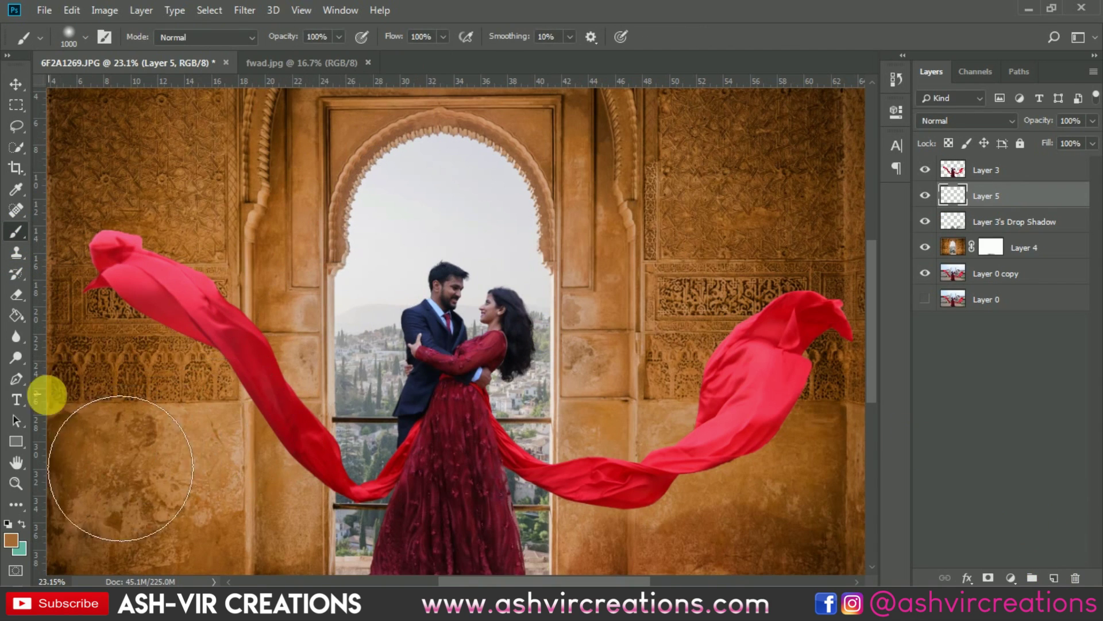
pyautogui.click(11, 541)
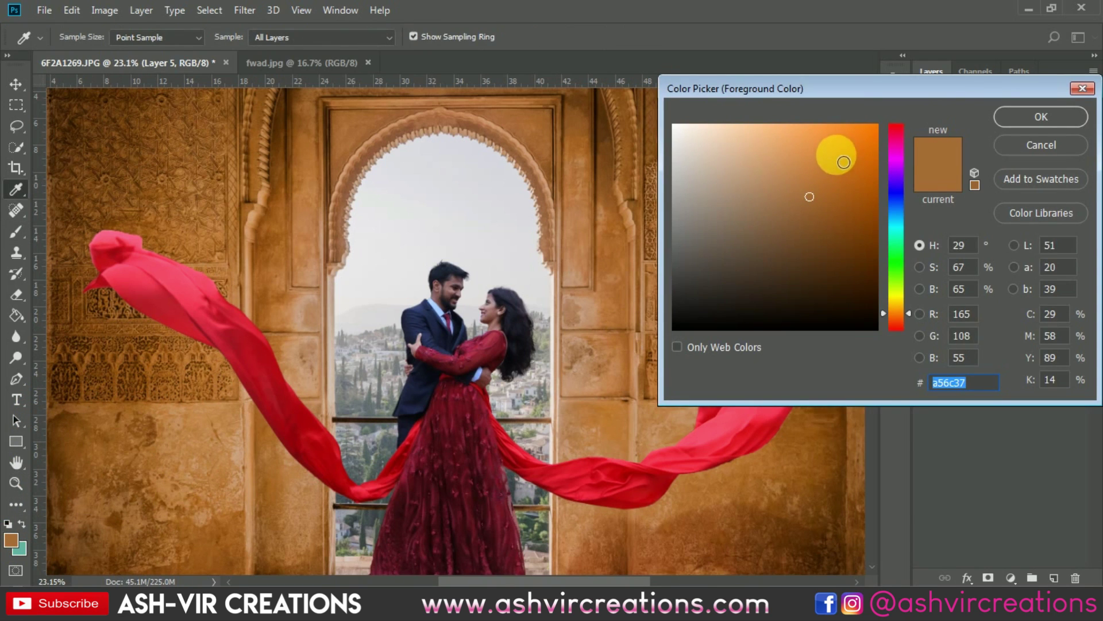
pyautogui.moveTo(865, 129)
pyautogui.mouseDown()
pyautogui.moveTo(875, 123)
pyautogui.moveTo(856, 135)
pyautogui.moveTo(857, 123)
pyautogui.mouseUp()
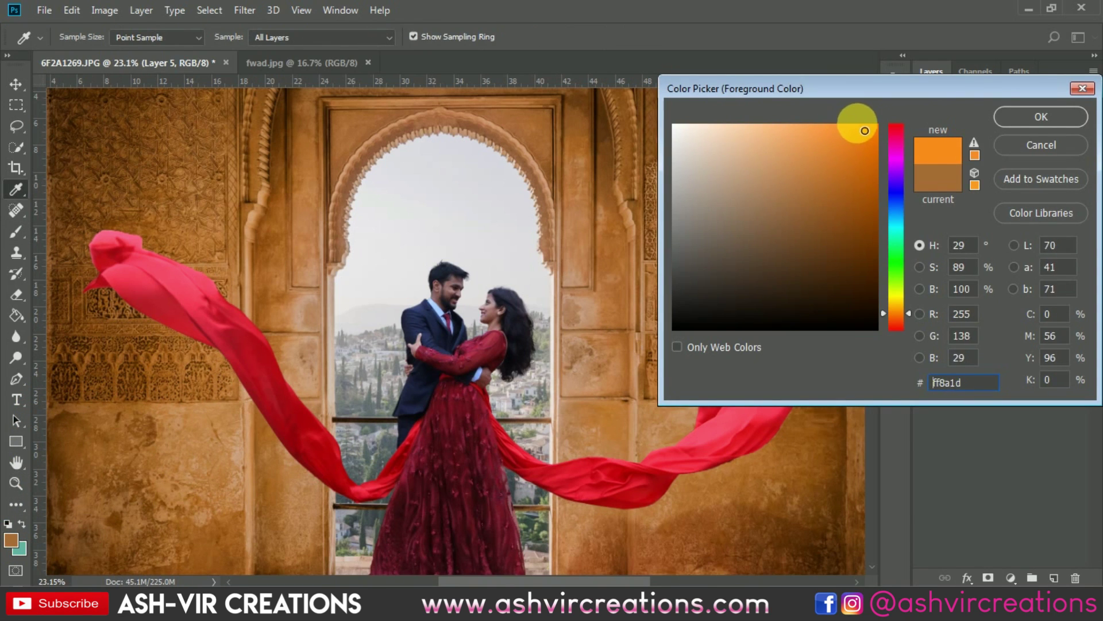
pyautogui.click(1011, 116)
pyautogui.rightClick(444, 217)
pyautogui.moveTo(627, 254); pyautogui.dragTo(580, 254)
pyautogui.click(407, 224)
pyautogui.click(417, 222)
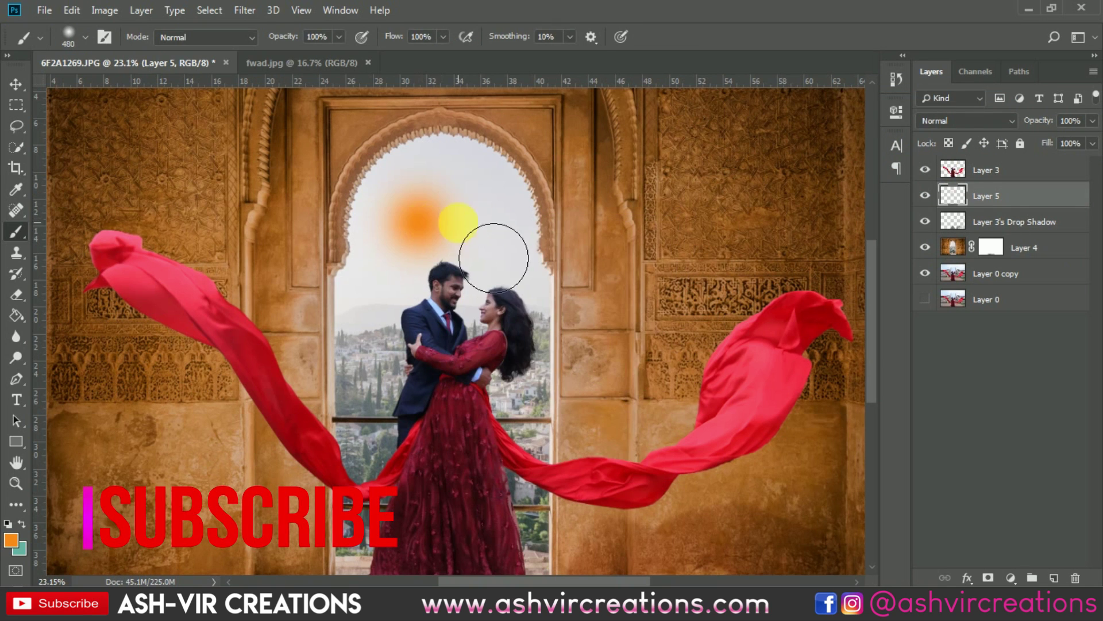
# Step: Set Layer 5 to Screen and enlarge the glow to about 417%, shifted down-left
pyautogui.click(953, 118)
pyautogui.click(941, 253)
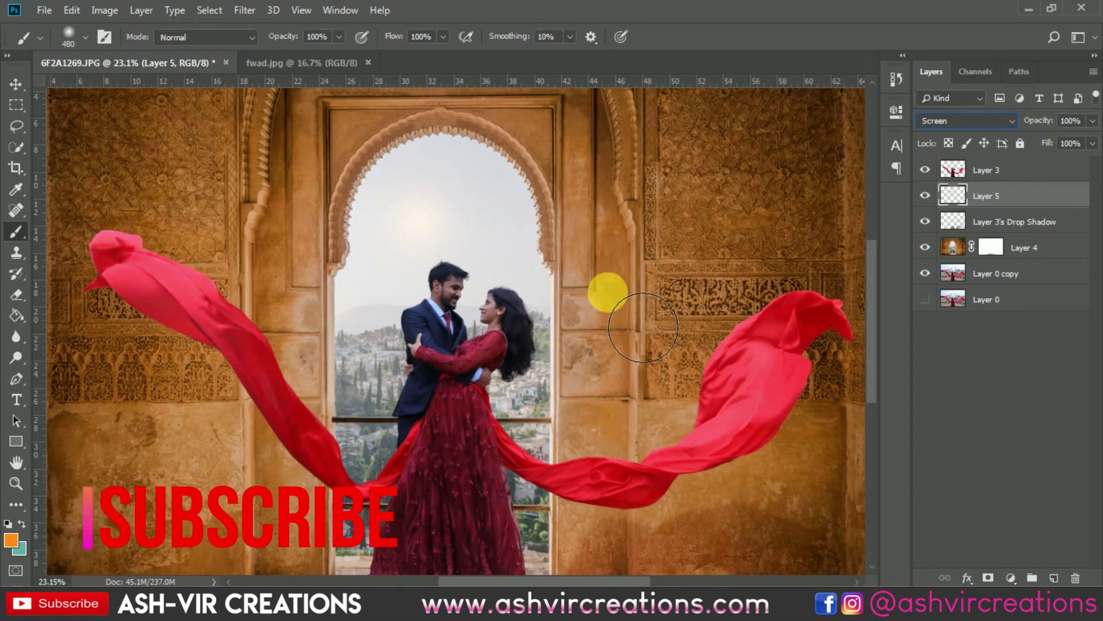
pyautogui.hotkey('ctrl', 't')
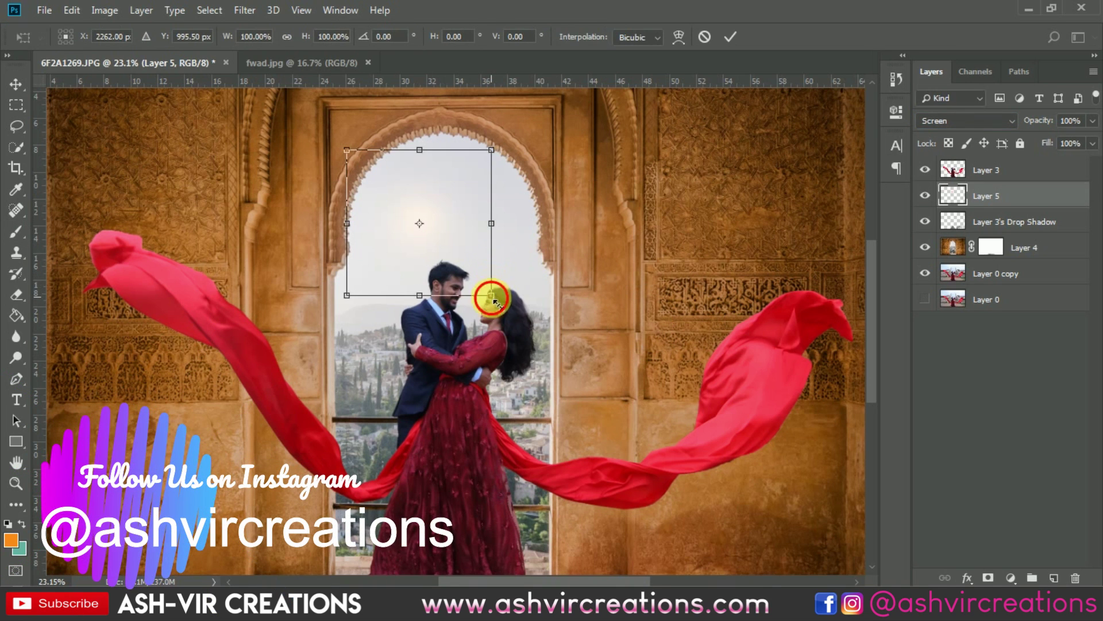
pyautogui.moveTo(494, 299); pyautogui.dragTo(552, 423)
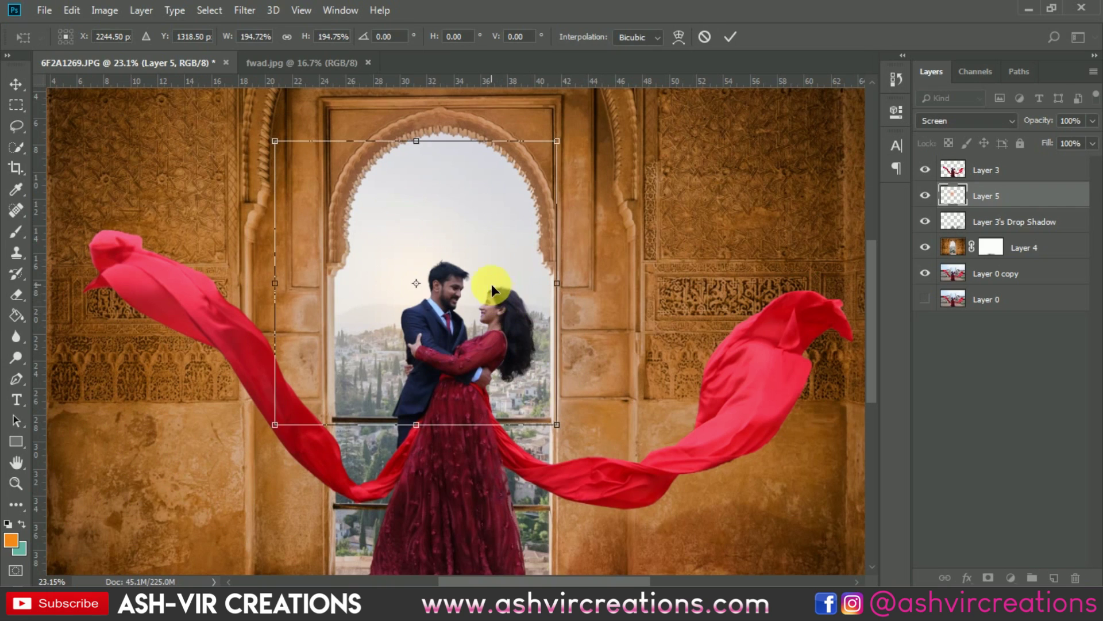
pyautogui.moveTo(477, 262); pyautogui.dragTo(457, 288)
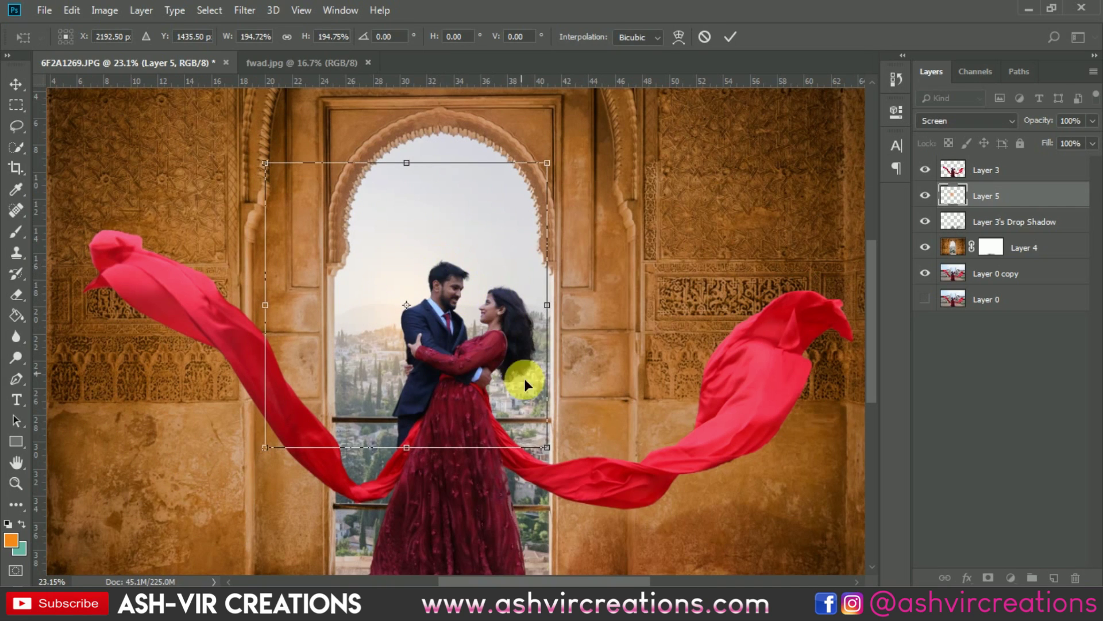
pyautogui.moveTo(556, 456); pyautogui.dragTo(719, 485)
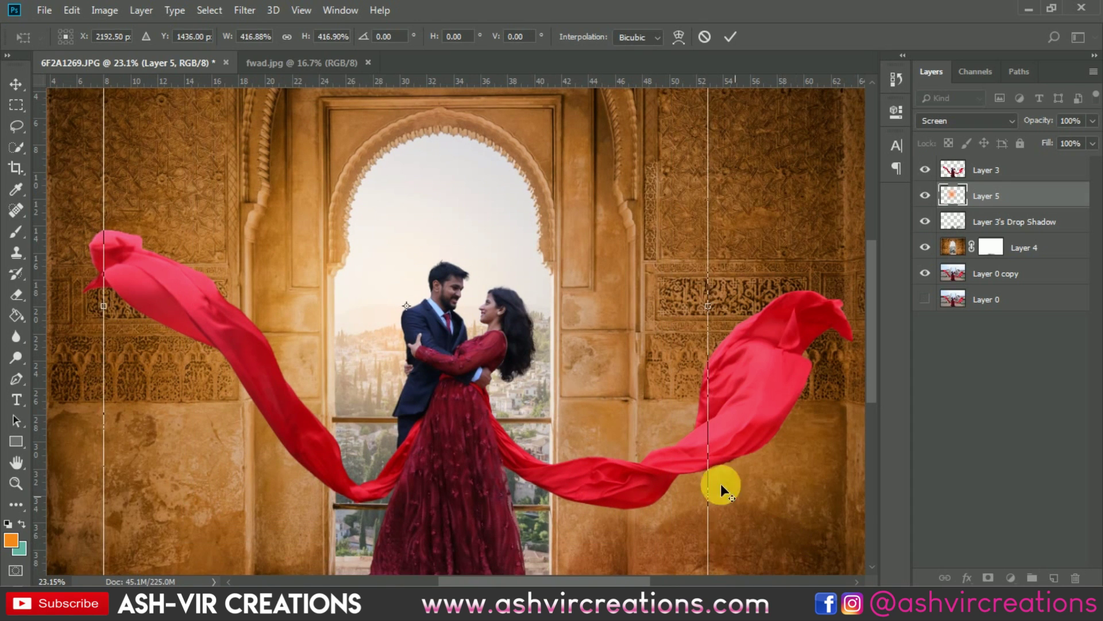
pyautogui.scroll(-2, 500, 291)
pyautogui.moveTo(500, 291); pyautogui.dragTo(441, 271)
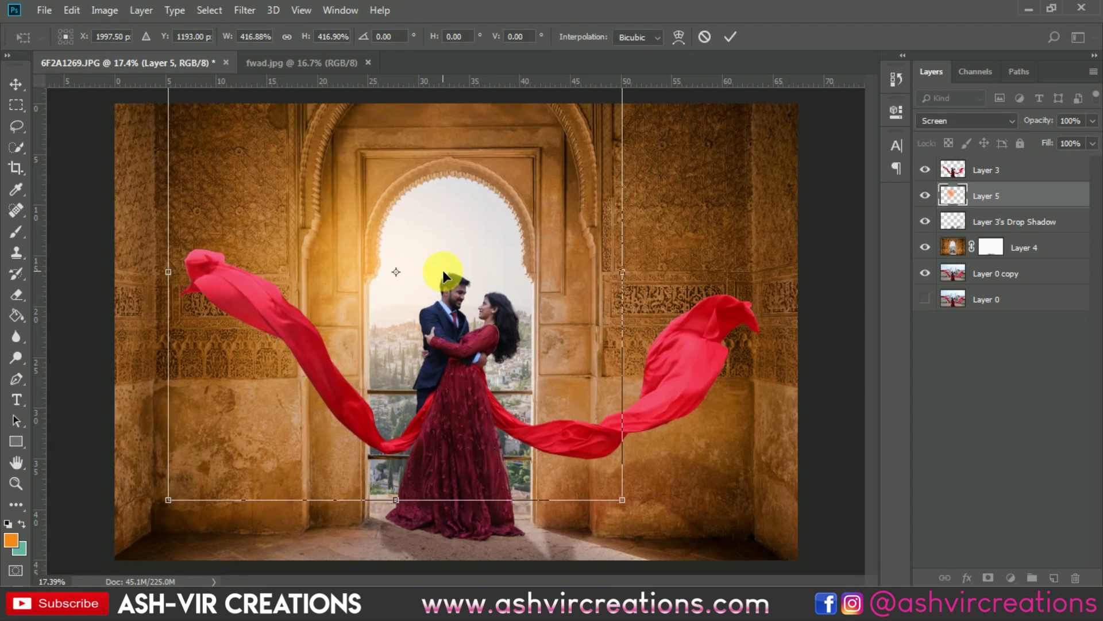
pyautogui.press('Return')
# Step: On new Layer 6, paint a soft #e56202 orange spot above the couple
pyautogui.press('b')
pyautogui.click(1054, 577)
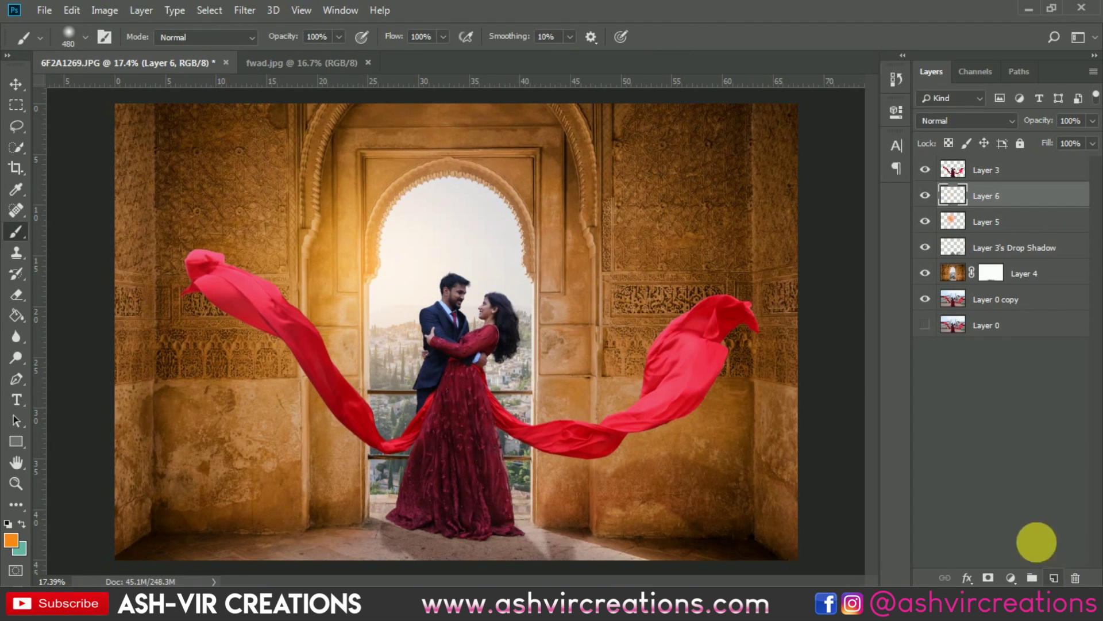
pyautogui.click(10, 541)
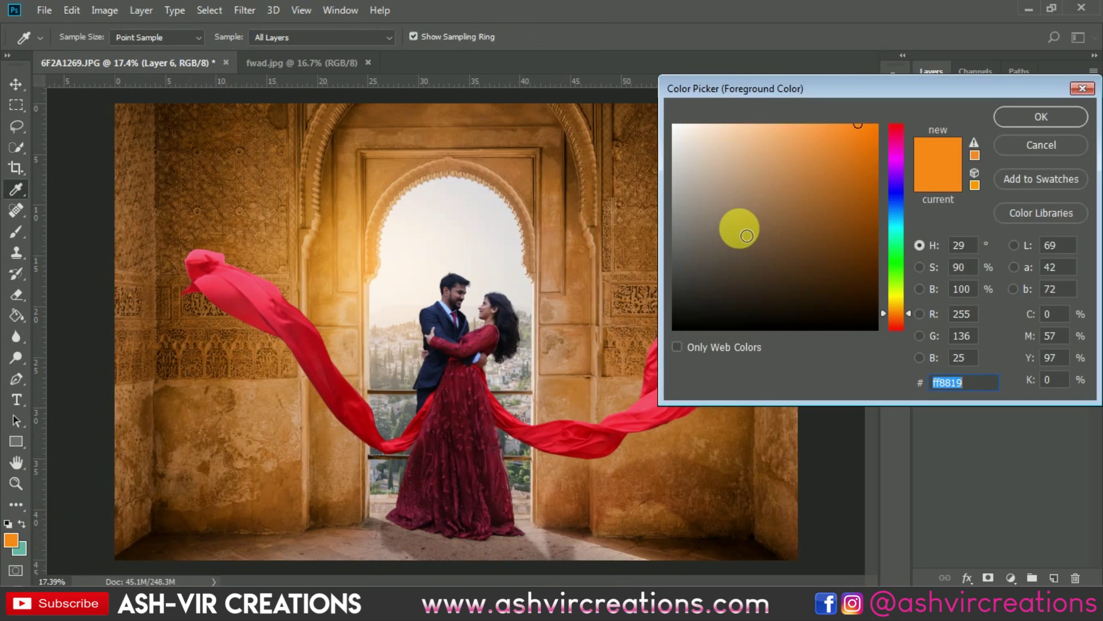
pyautogui.click(877, 165)
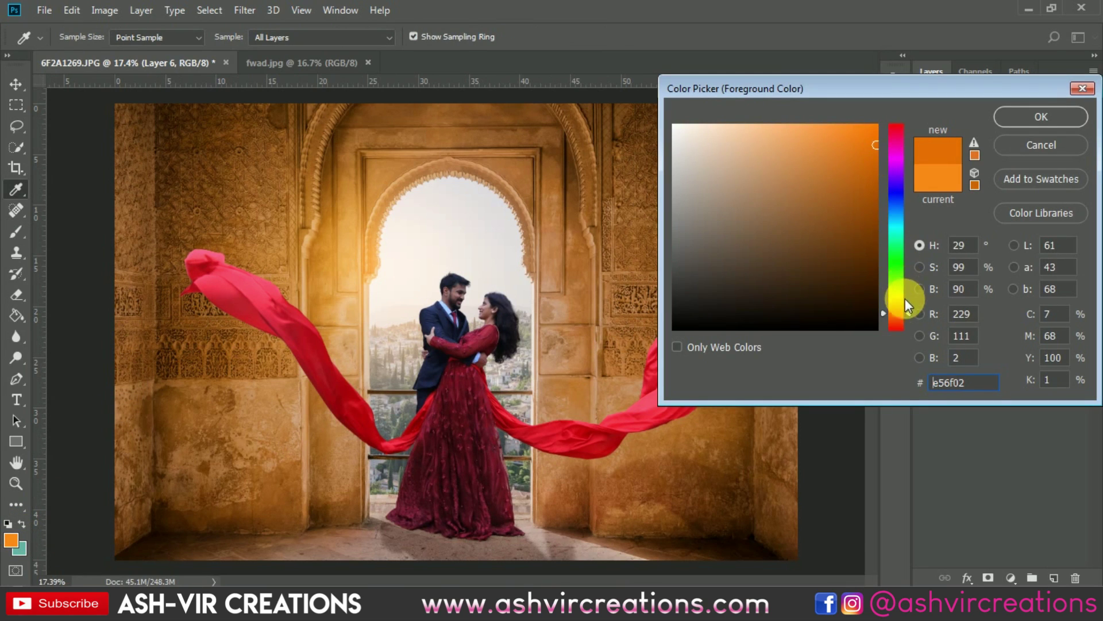
pyautogui.moveTo(905, 305); pyautogui.dragTo(908, 317)
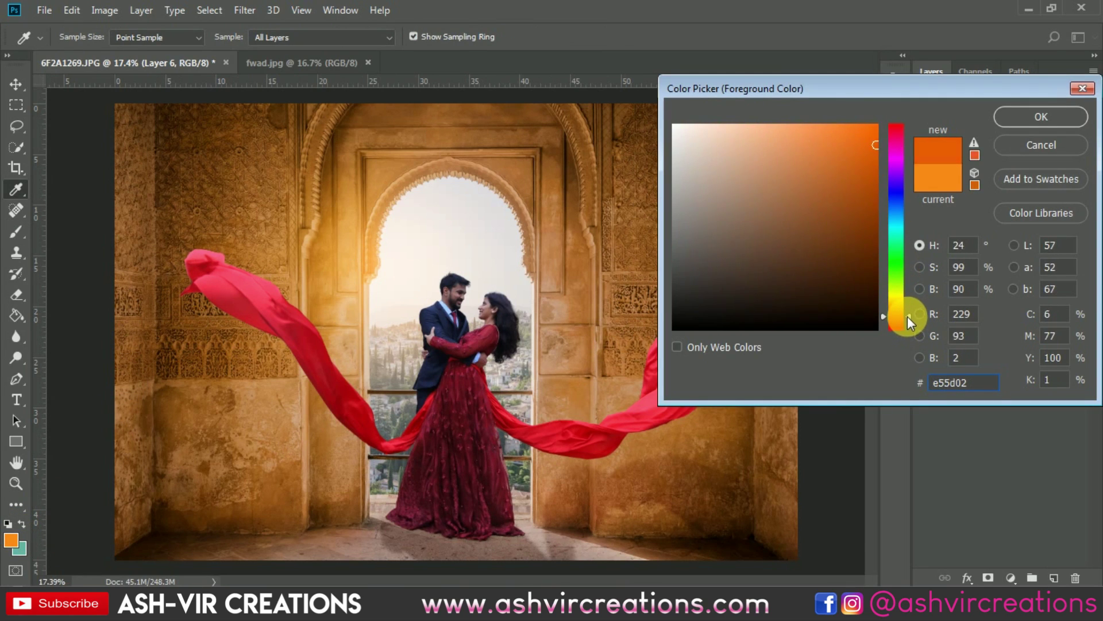
pyautogui.click(1012, 115)
pyautogui.press('b')
pyautogui.click(436, 255)
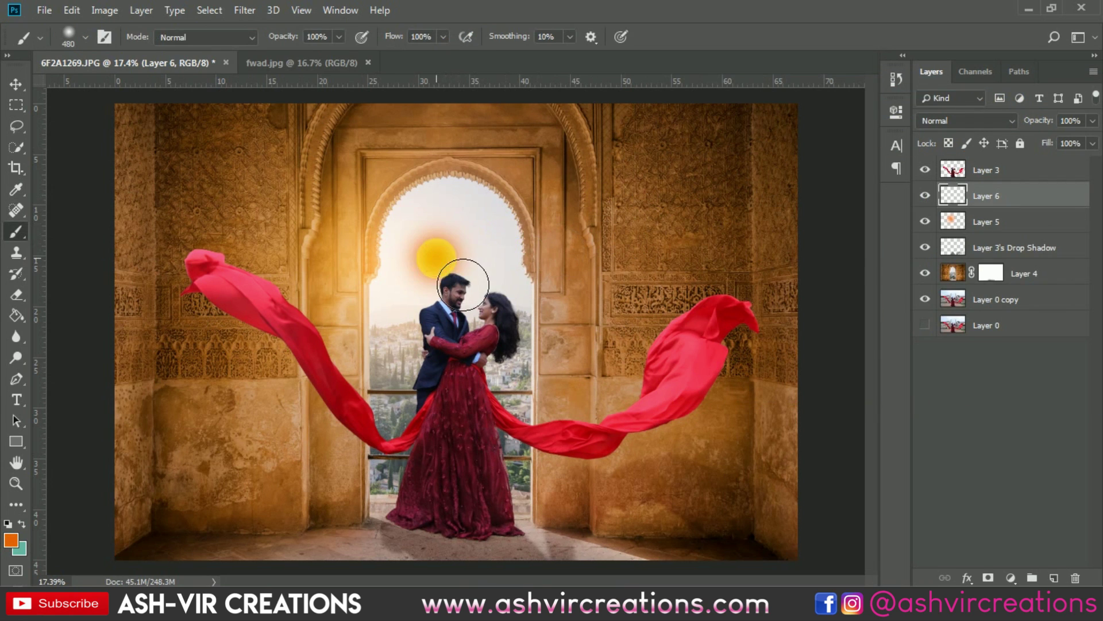
# Step: Blend Layer 6 in Screen mode and scale the spot to about 179%
pyautogui.click(934, 118)
pyautogui.click(943, 249)
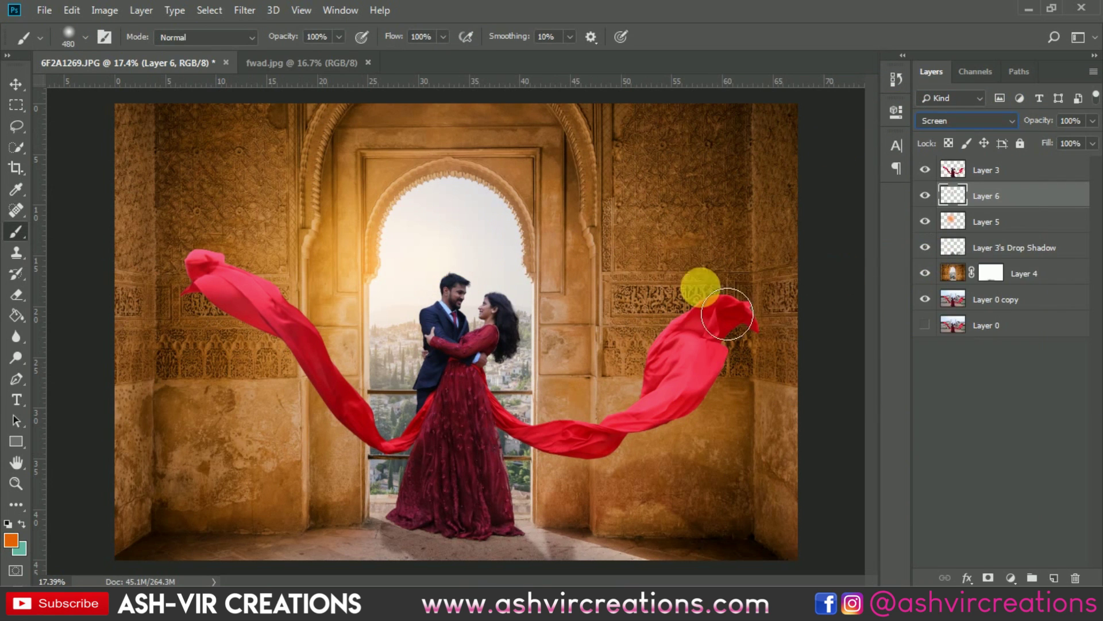
pyautogui.hotkey('ctrl', 't')
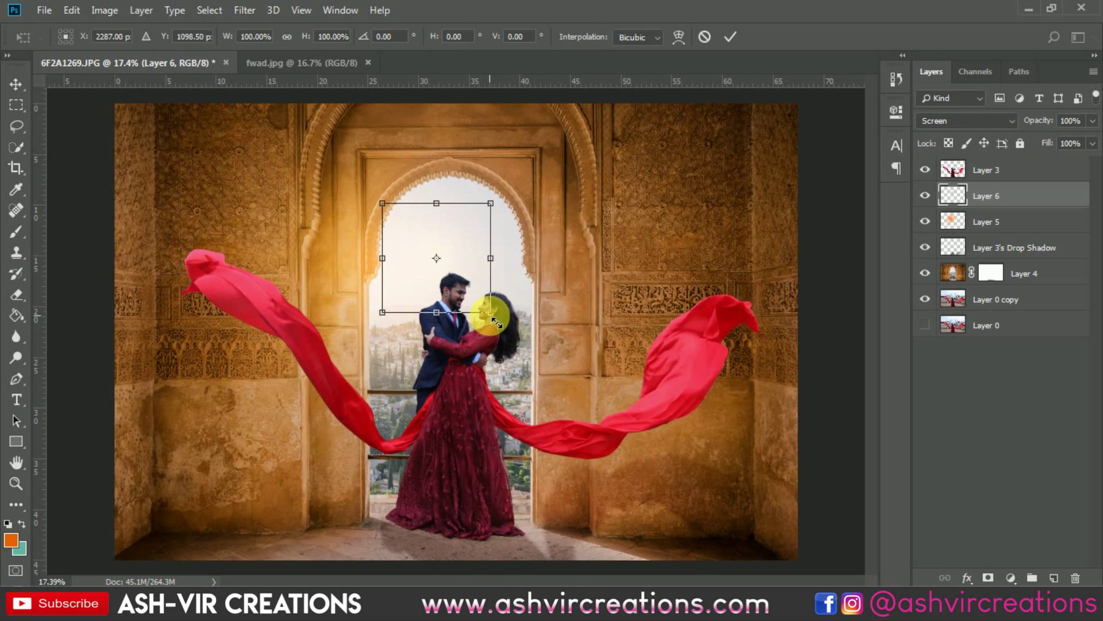
pyautogui.moveTo(496, 322); pyautogui.dragTo(536, 291)
pyautogui.moveTo(454, 254); pyautogui.dragTo(489, 201)
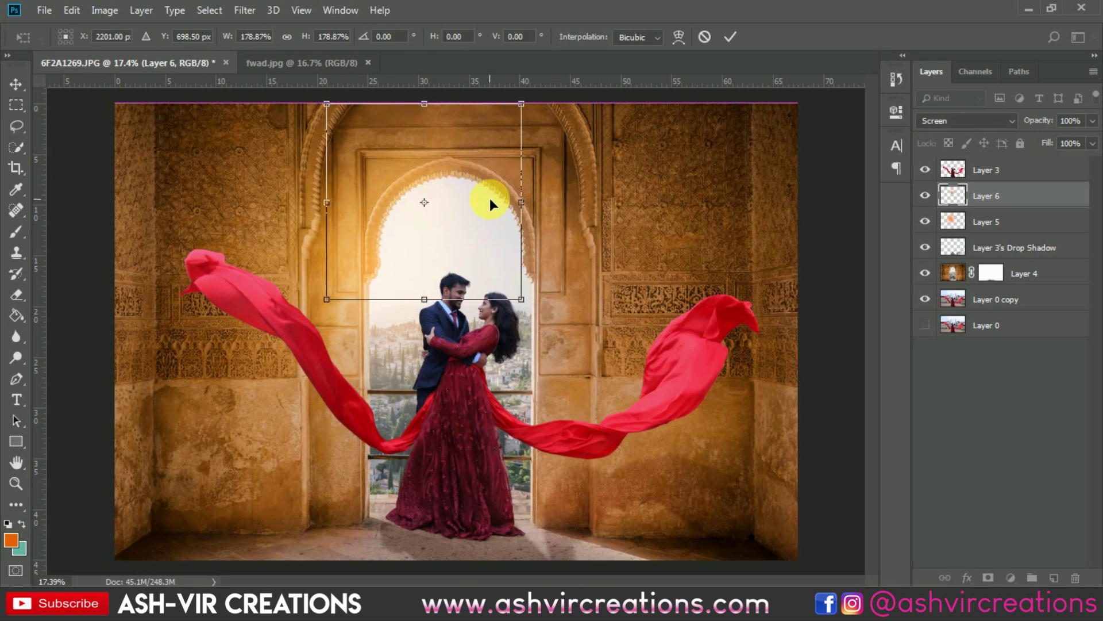
pyautogui.press('Return')
# Step: Add Layer 7 above Layer 3 and paint an orange dab above the couple
pyautogui.press('b')
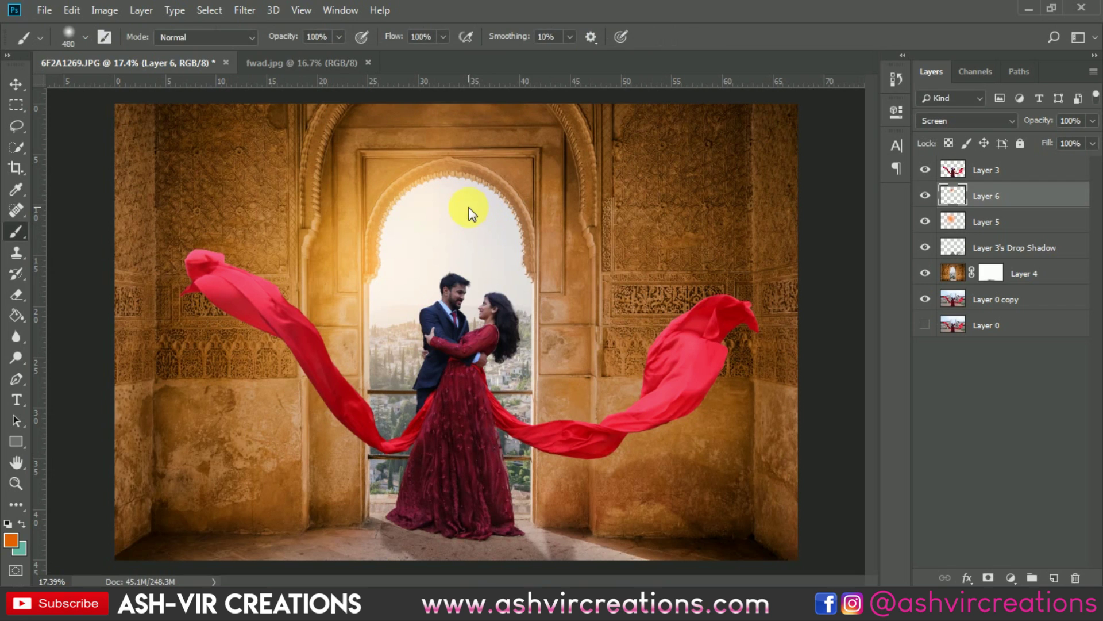
pyautogui.click(992, 170)
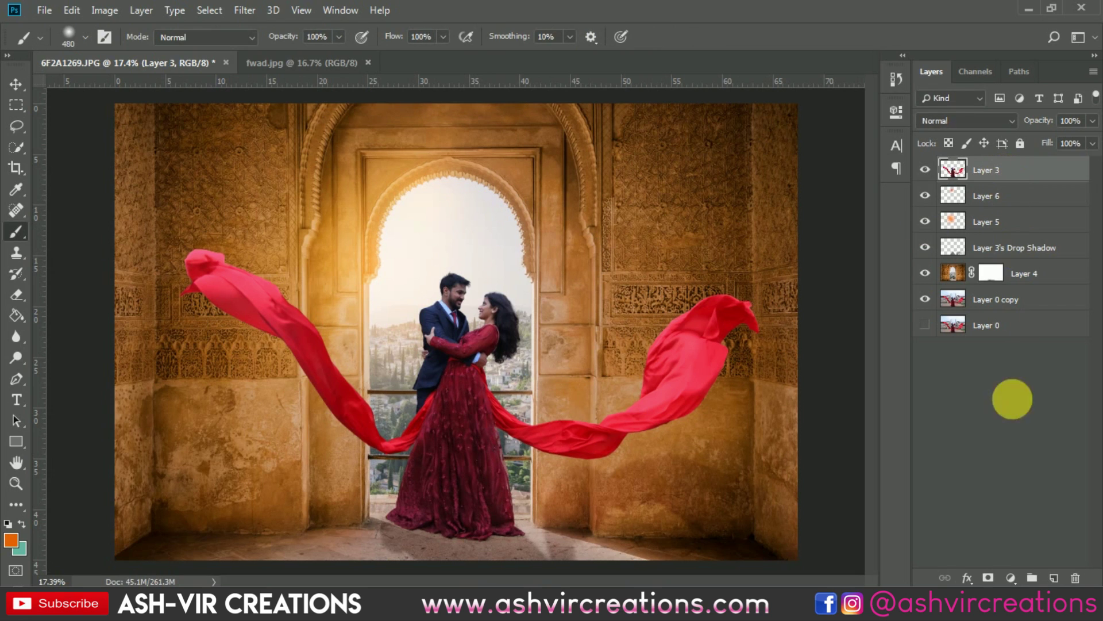
pyautogui.click(1054, 577)
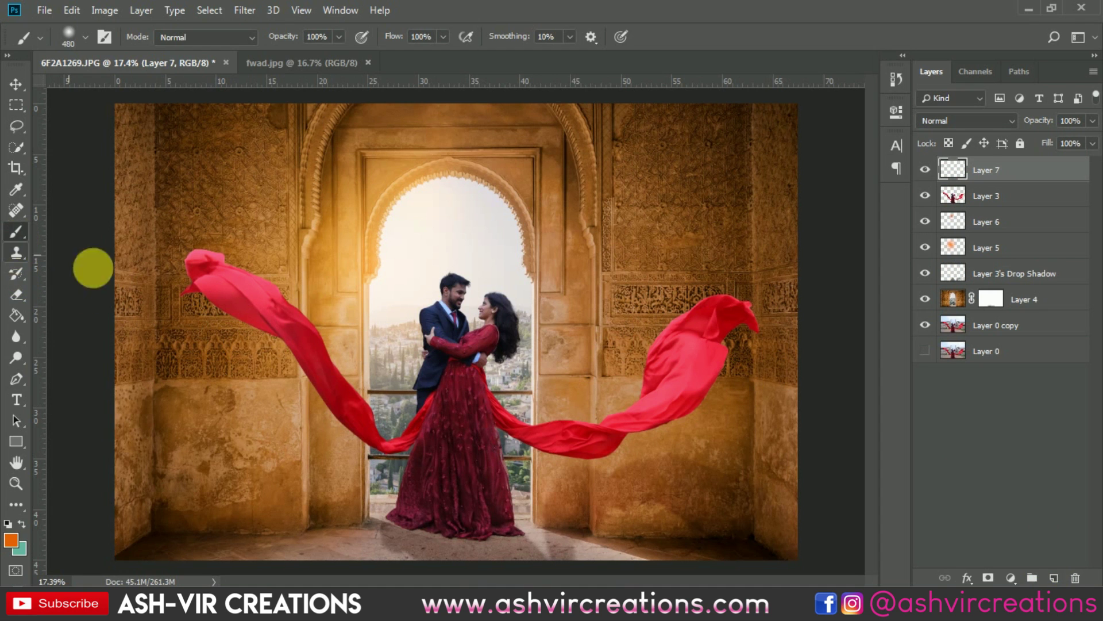
pyautogui.click(426, 277)
# Step: Set Layer 7's blend mode to Screen after previewing nearby lightening modes
pyautogui.scroll(1, 451, 265)
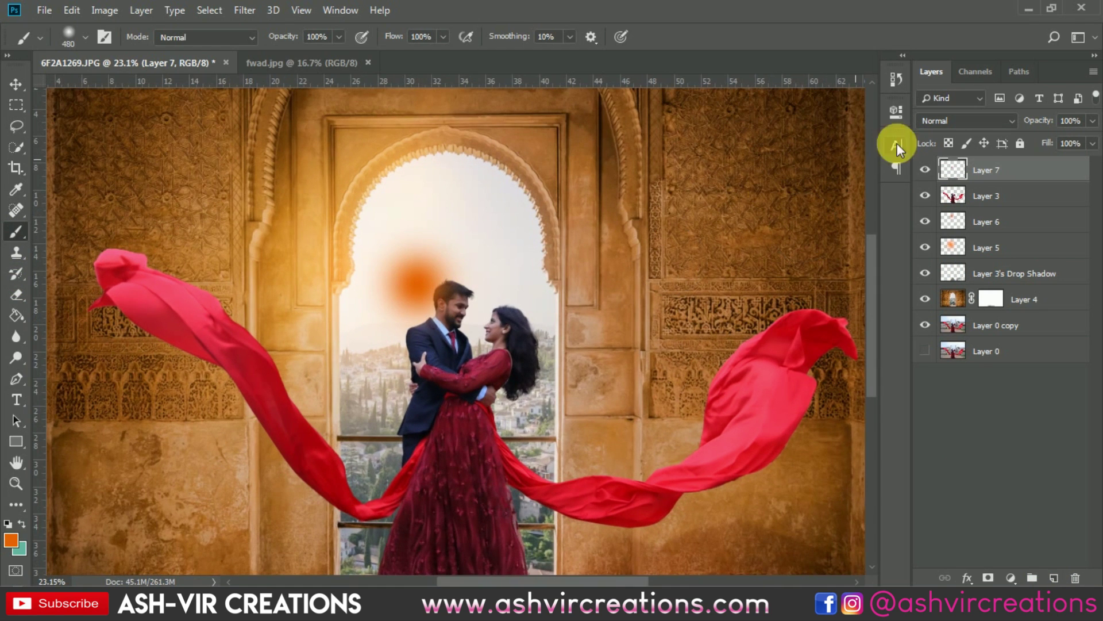
pyautogui.click(965, 120)
pyautogui.click(948, 242)
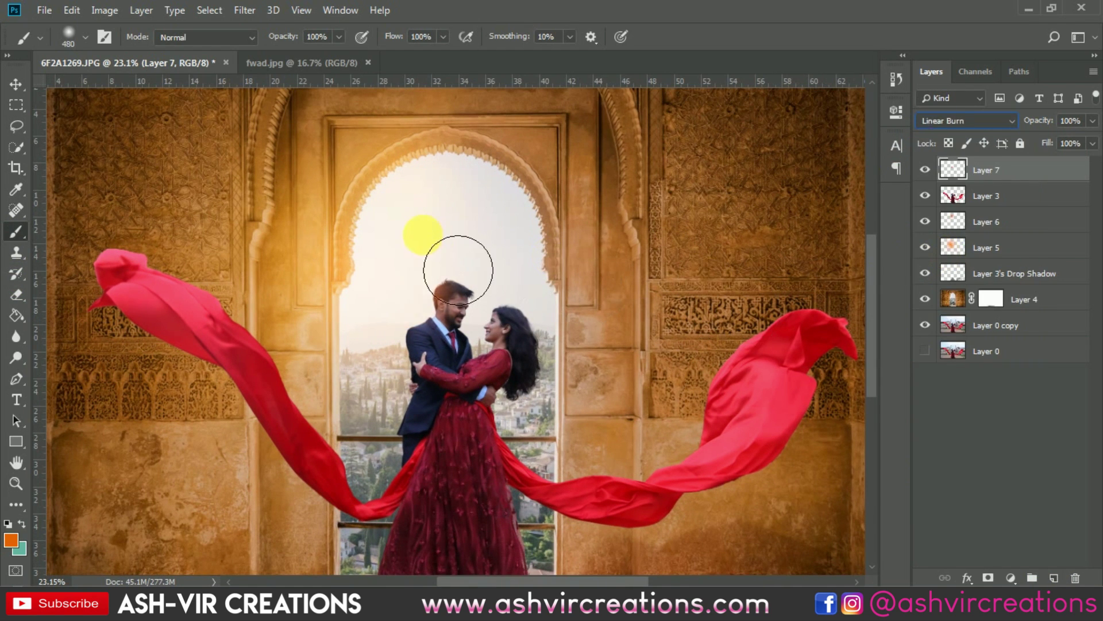
pyautogui.press('Up')
pyautogui.press('Up')
pyautogui.press('Down')
pyautogui.press('Down')
# Step: Nudge Layer 7's glow upward and toggle its visibility to compare
pyautogui.click(16, 84)
pyautogui.scroll(3, 438, 259)
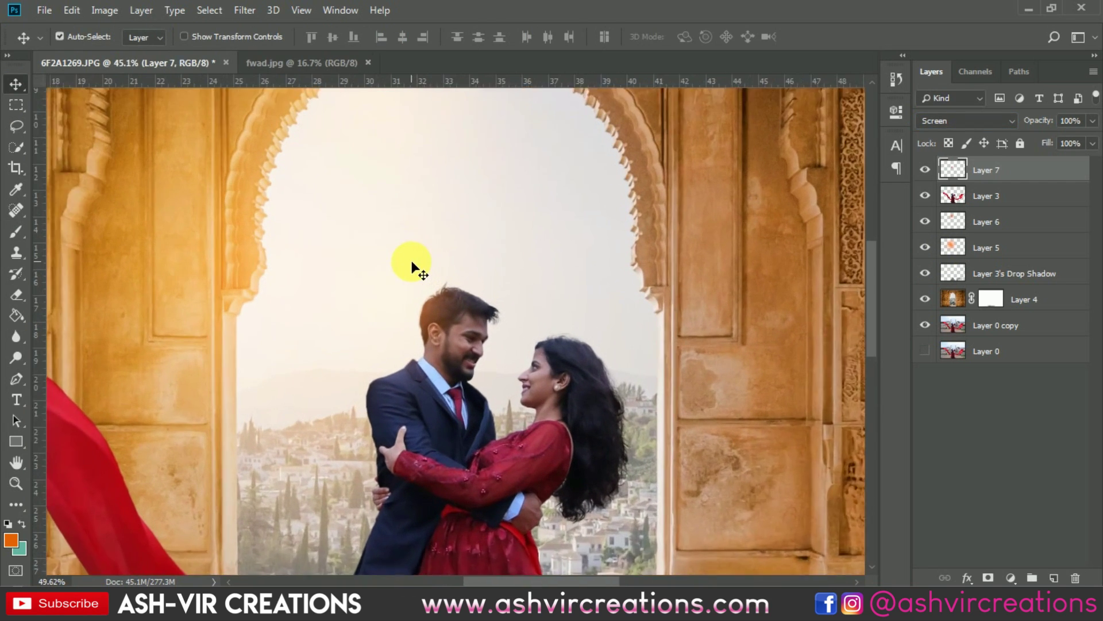
pyautogui.moveTo(405, 269)
pyautogui.mouseDown()
pyautogui.moveTo(394, 254)
pyautogui.moveTo(408, 250)
pyautogui.mouseUp()
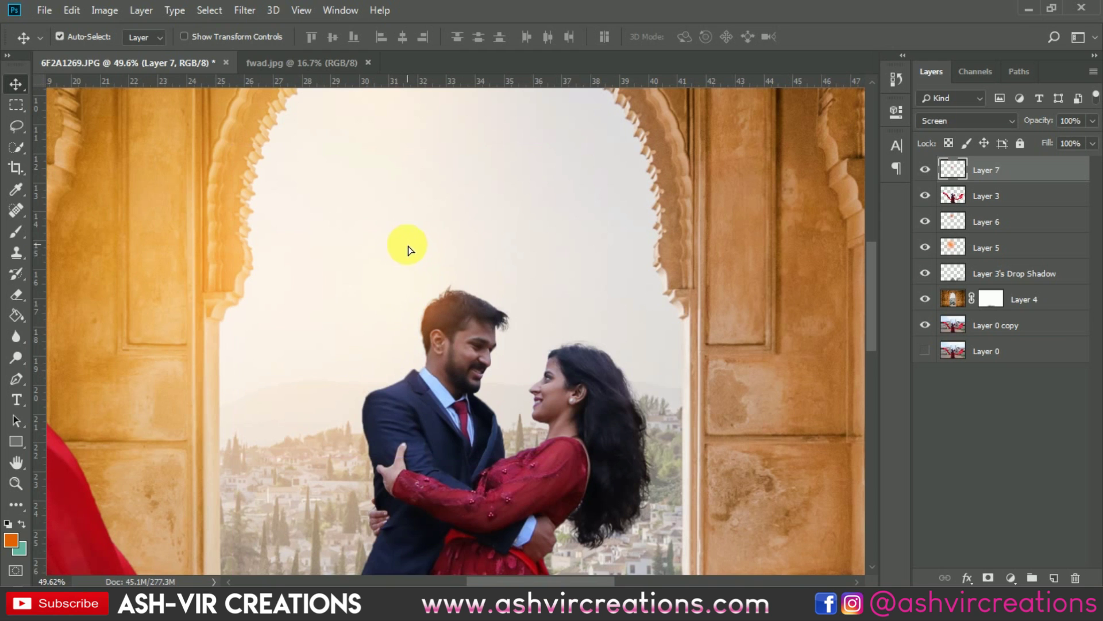
pyautogui.click(926, 171)
pyautogui.click(924, 170)
pyautogui.scroll(-3, 683, 230)
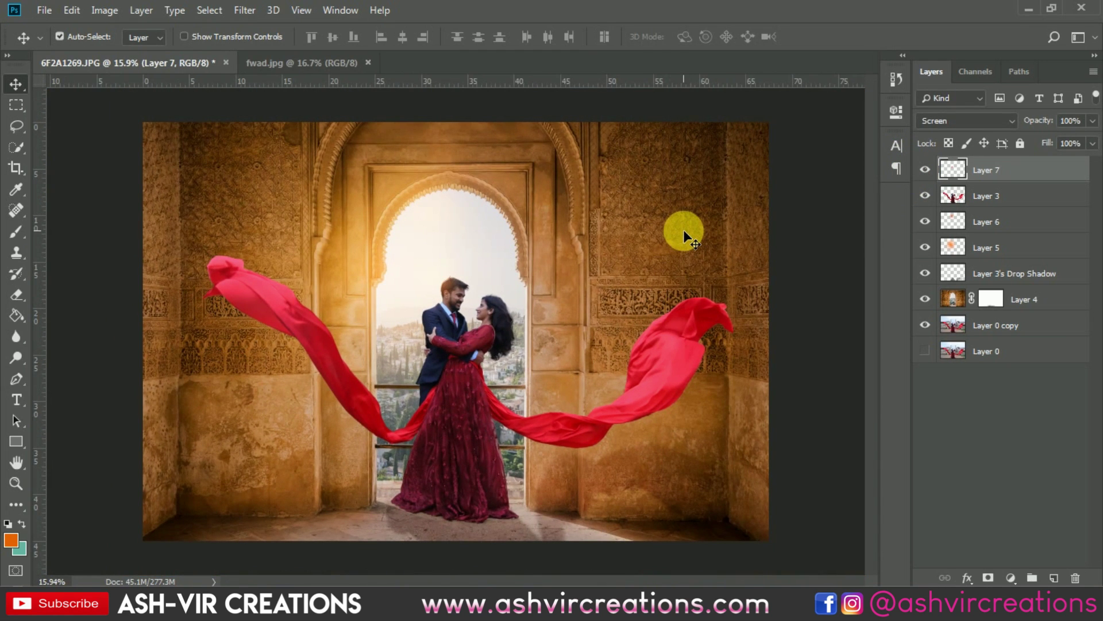
pyautogui.scroll(1, 684, 230)
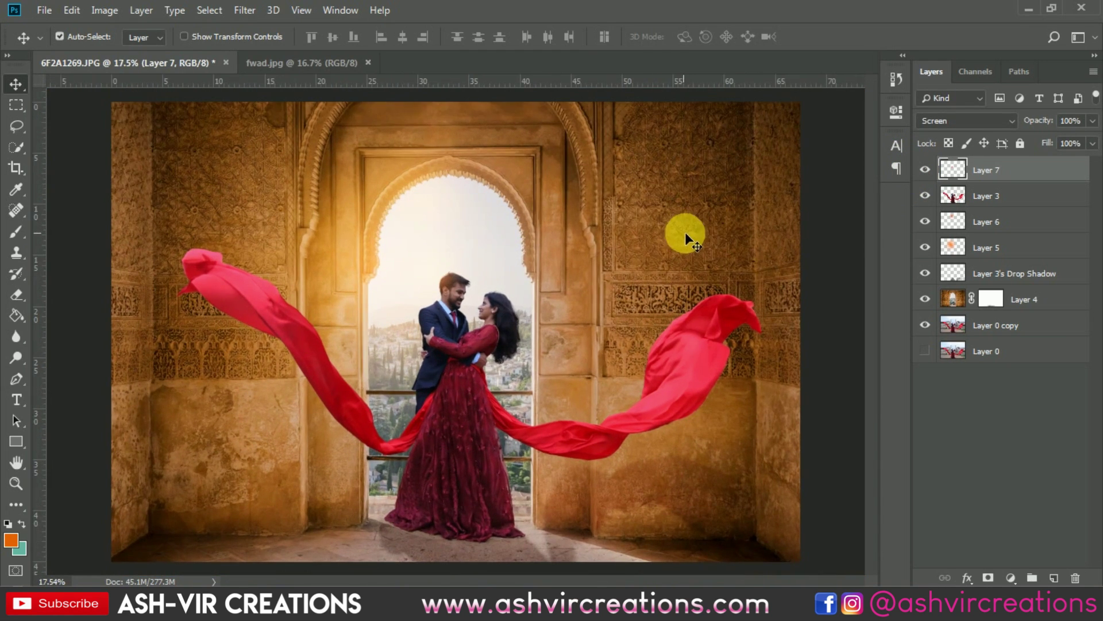
# Step: Paint an orange glow around the woman's hair on Layer 7 with a 300 px brush
pyautogui.keyDown('shift'); pyautogui.click(1009, 326); pyautogui.keyUp('shift')
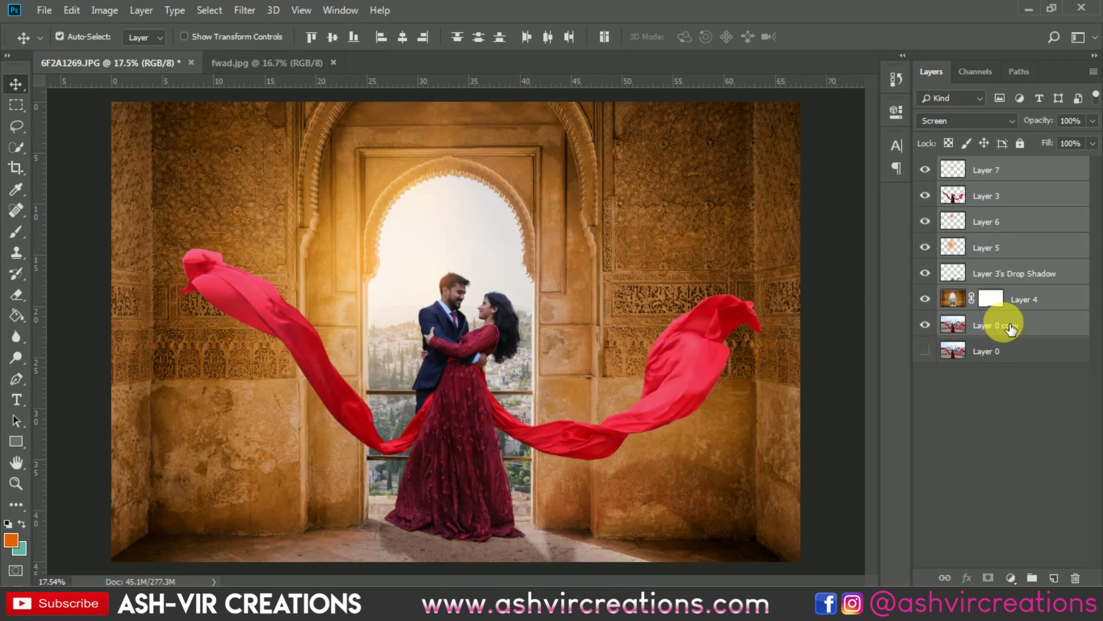
pyautogui.rightClick(1010, 326)
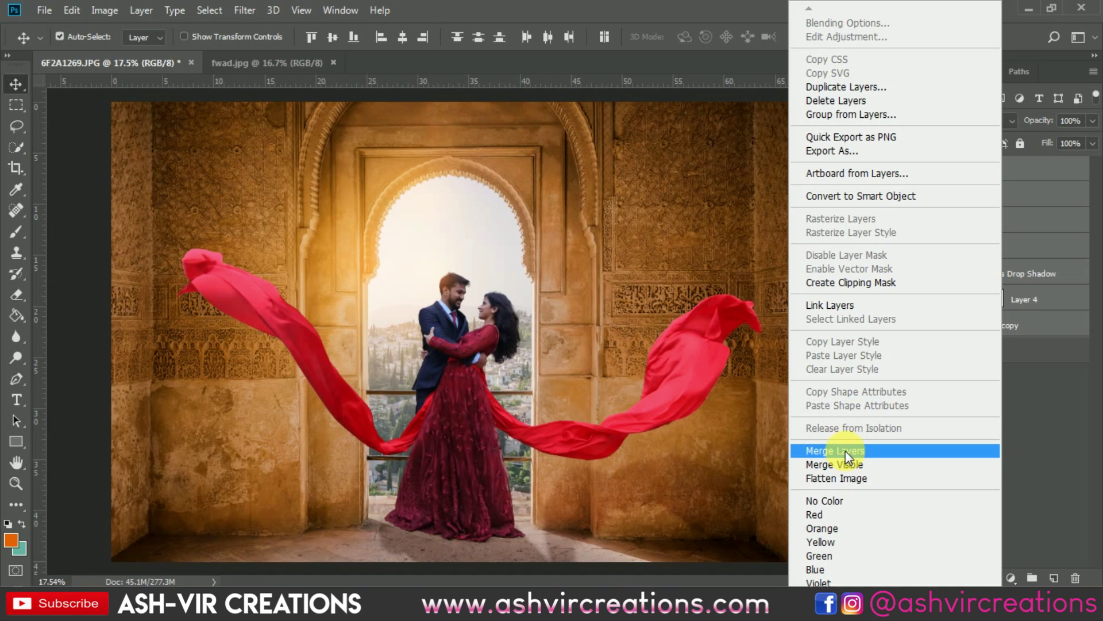
pyautogui.press('Escape')
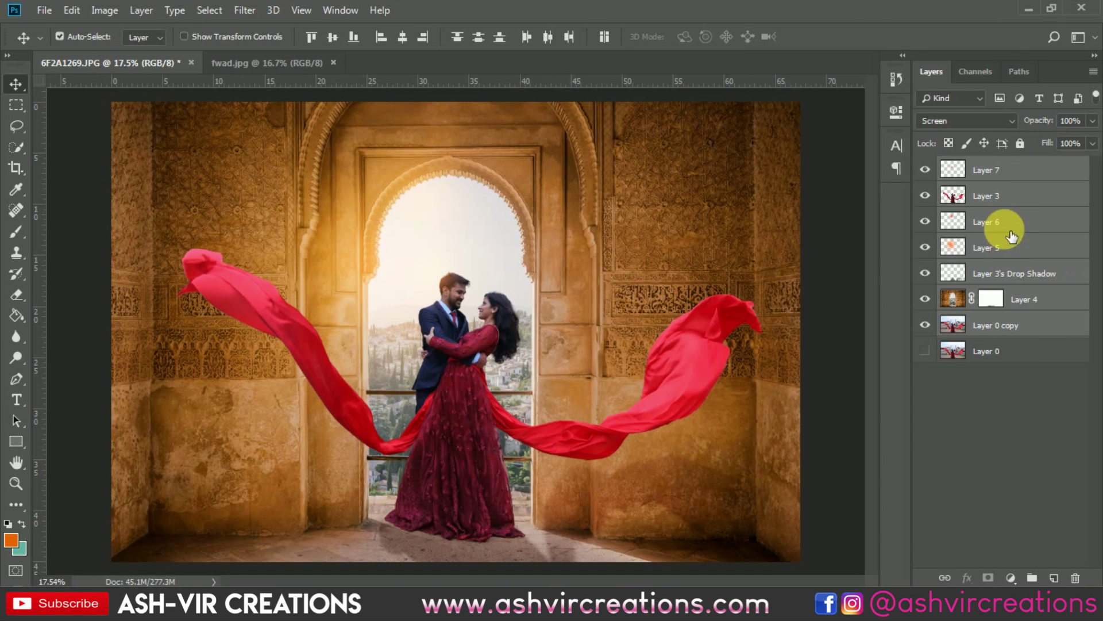
pyautogui.click(1008, 176)
pyautogui.click(16, 231)
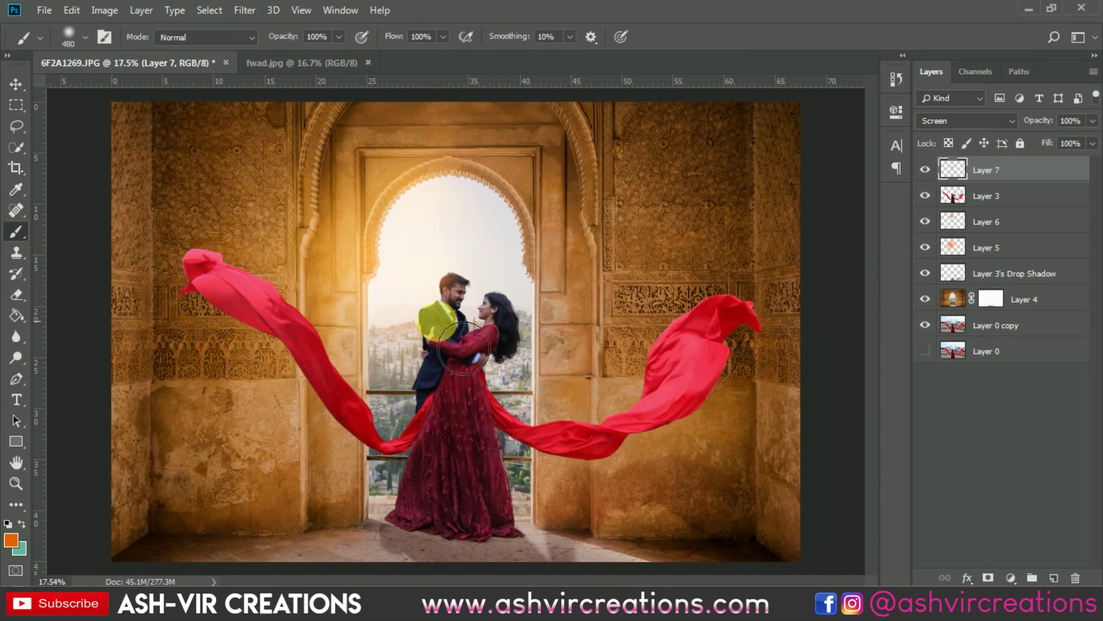
pyautogui.scroll(4, 552, 351)
pyautogui.press('[')
pyautogui.press('[')
pyautogui.press('[')
pyautogui.press('[')
pyautogui.scroll(2, 570, 345)
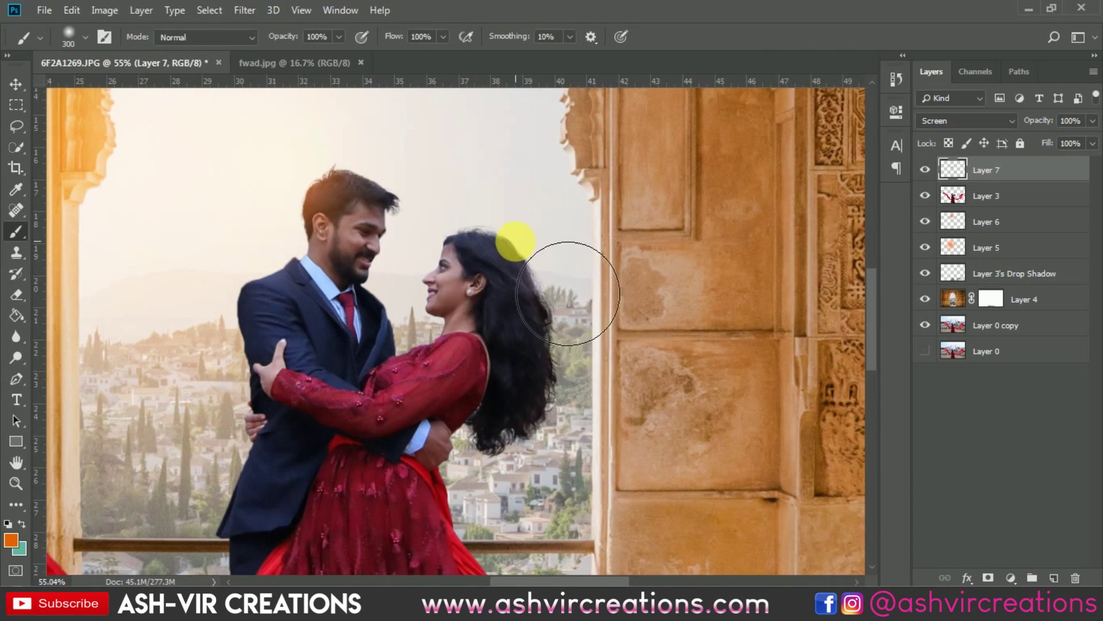
pyautogui.click(557, 285)
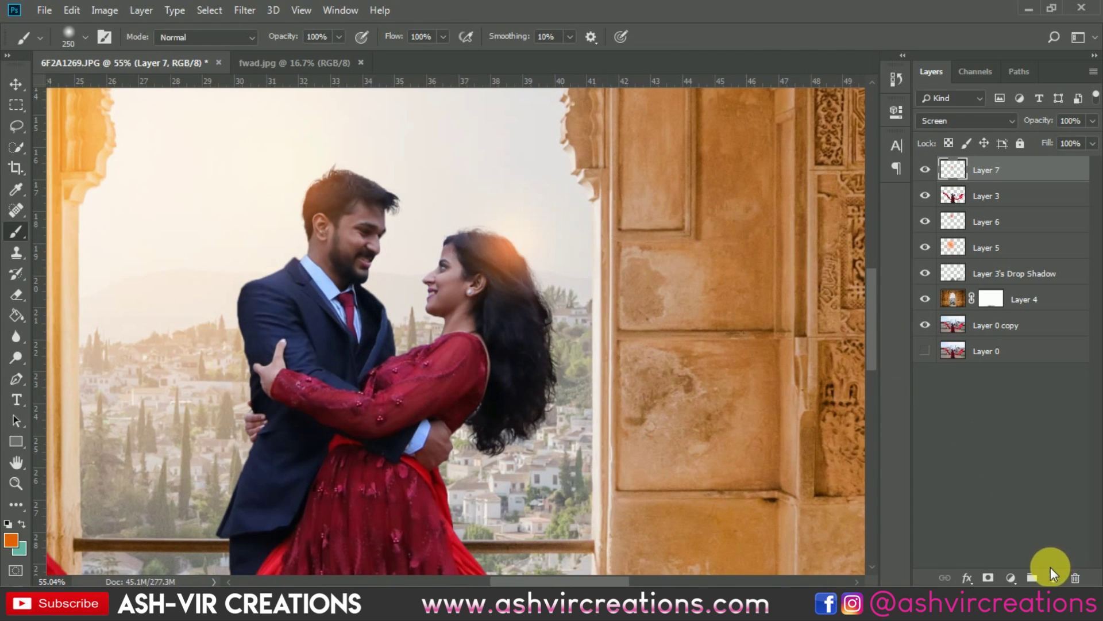
# Step: Add Layer 8 with a Screen-blended orange dab moved up between the couple's heads
pyautogui.click(1054, 577)
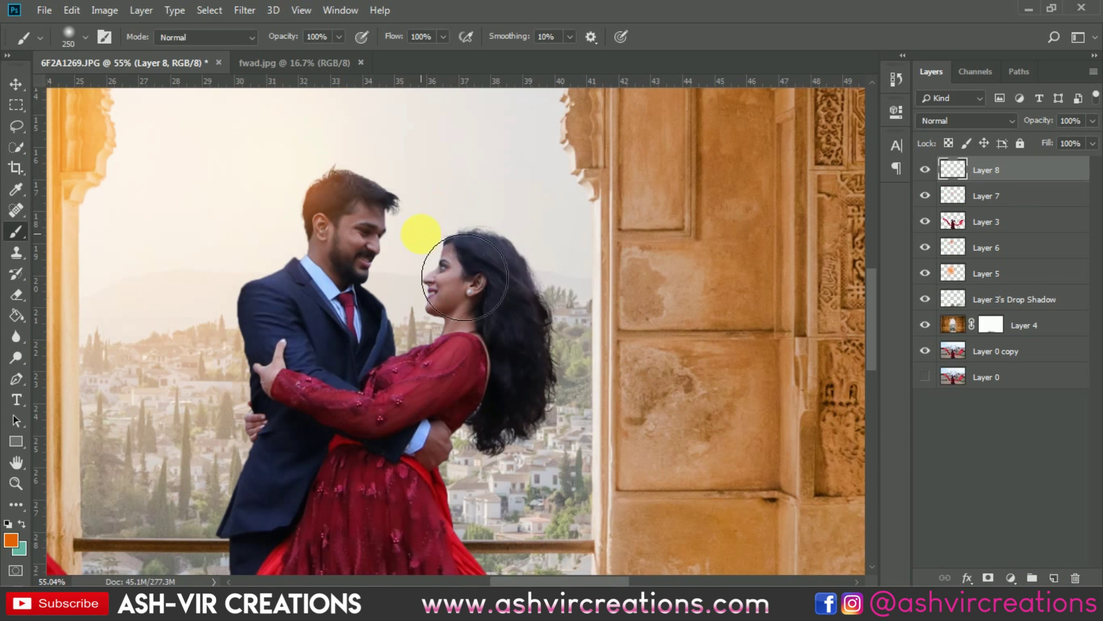
pyautogui.click(422, 229)
pyautogui.click(965, 120)
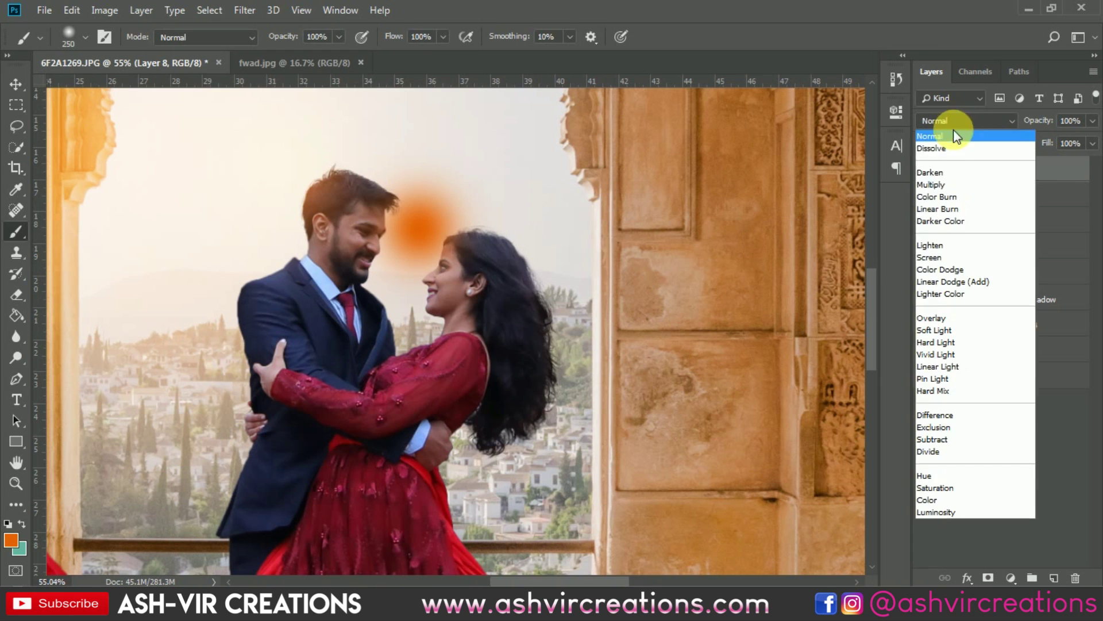
pyautogui.click(945, 259)
pyautogui.click(16, 84)
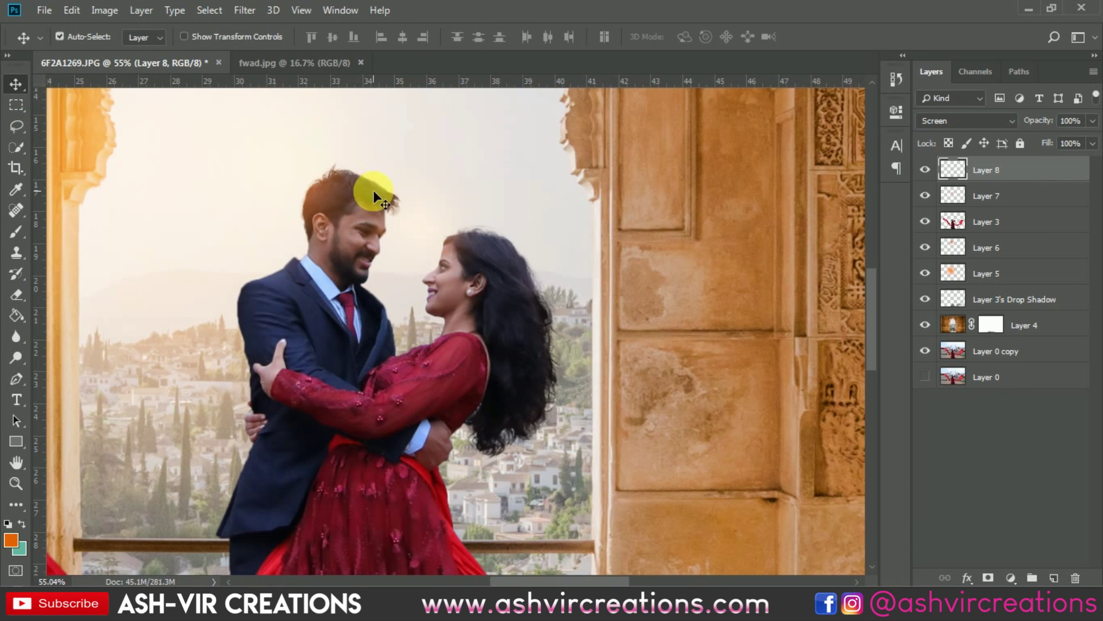
pyautogui.moveTo(422, 225); pyautogui.dragTo(447, 208)
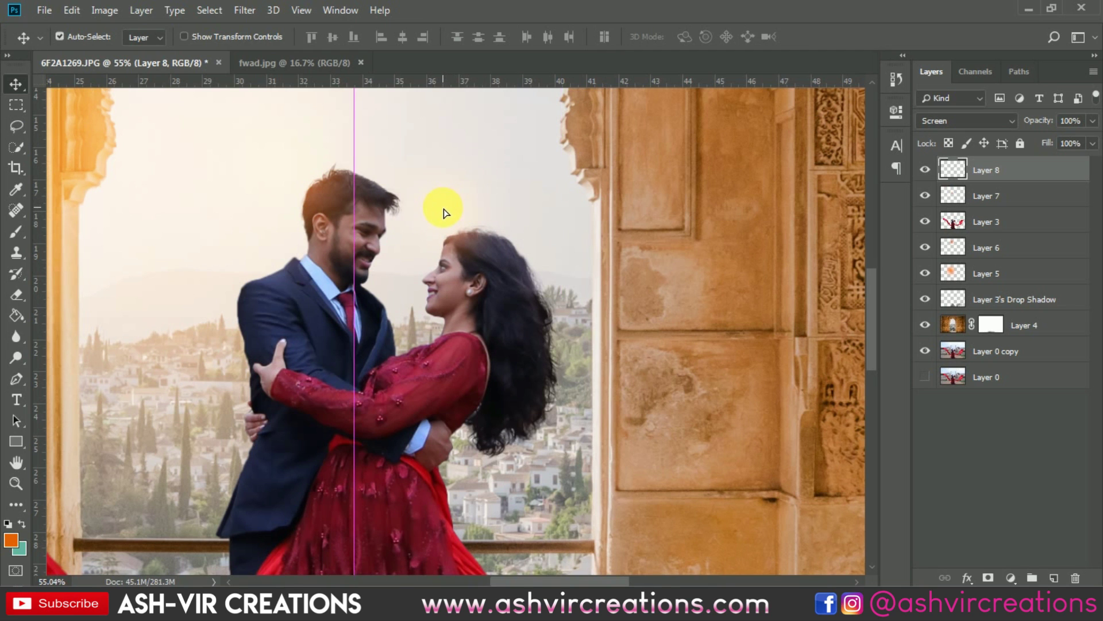
pyautogui.hotkey('ctrl', '+')
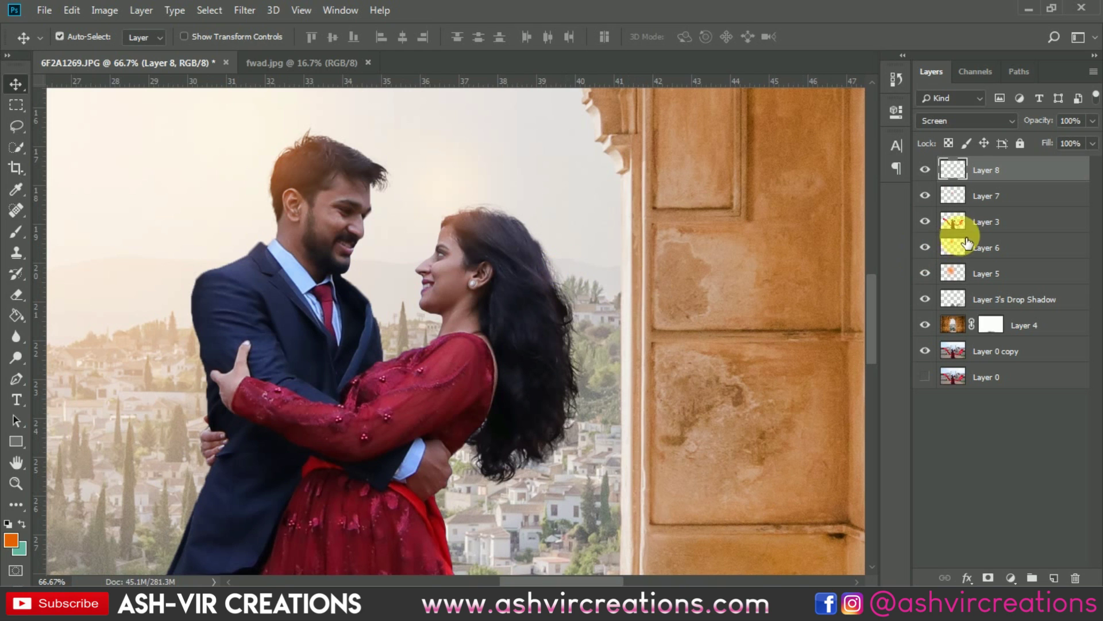
pyautogui.click(997, 224)
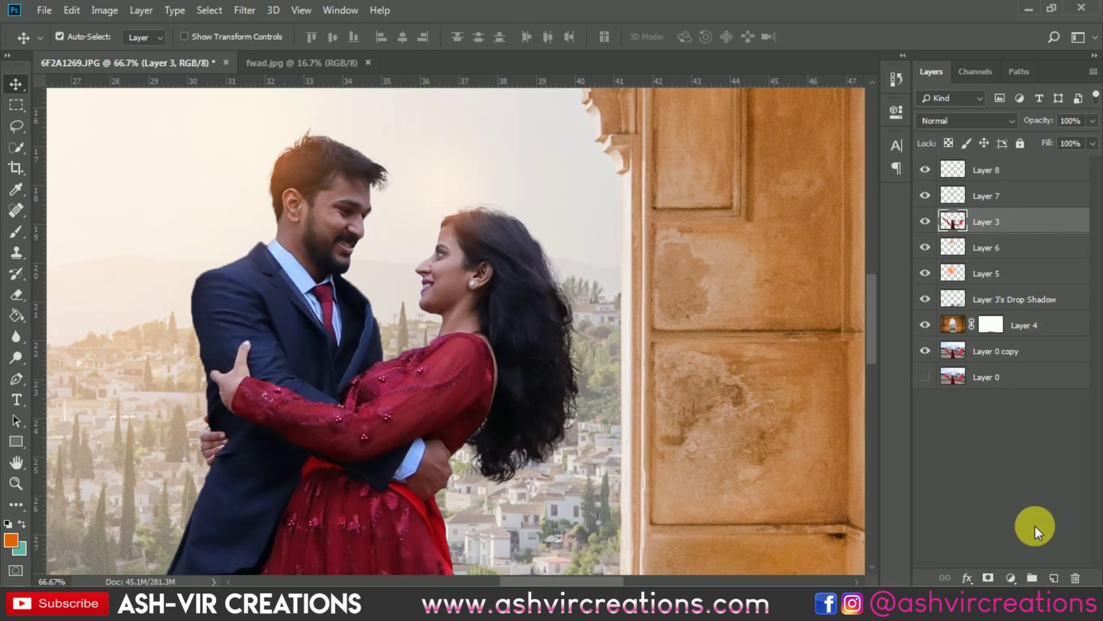
# Step: Add Layer 9 clipped to Layer 3 and brush orange over the woman's hair tips
pyautogui.click(1055, 577)
pyautogui.rightClick(1021, 232)
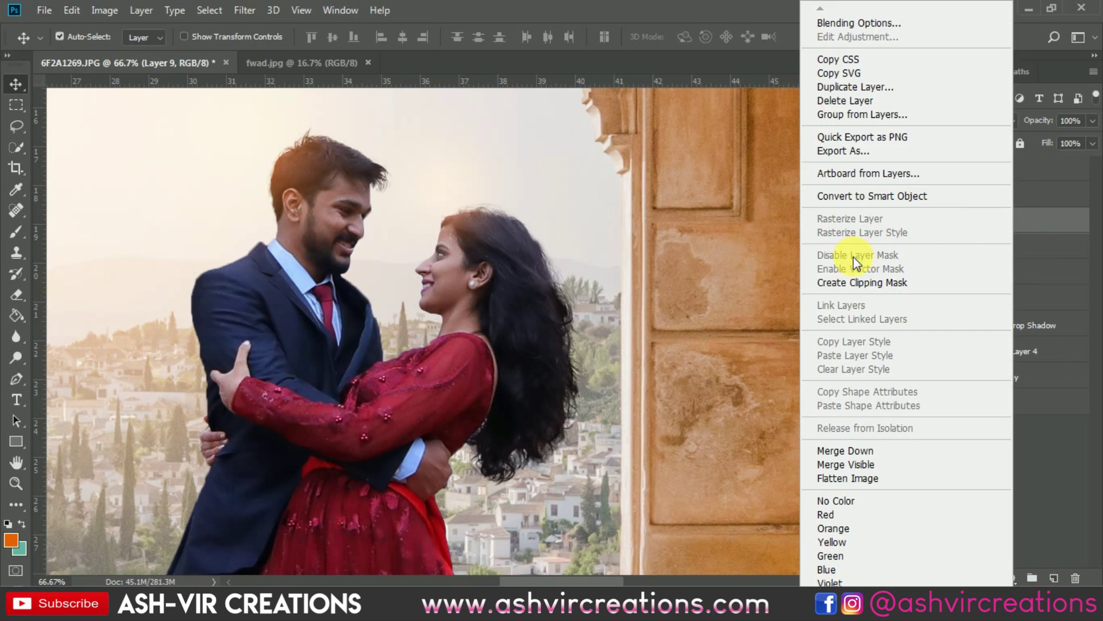
pyautogui.click(851, 282)
pyautogui.click(13, 233)
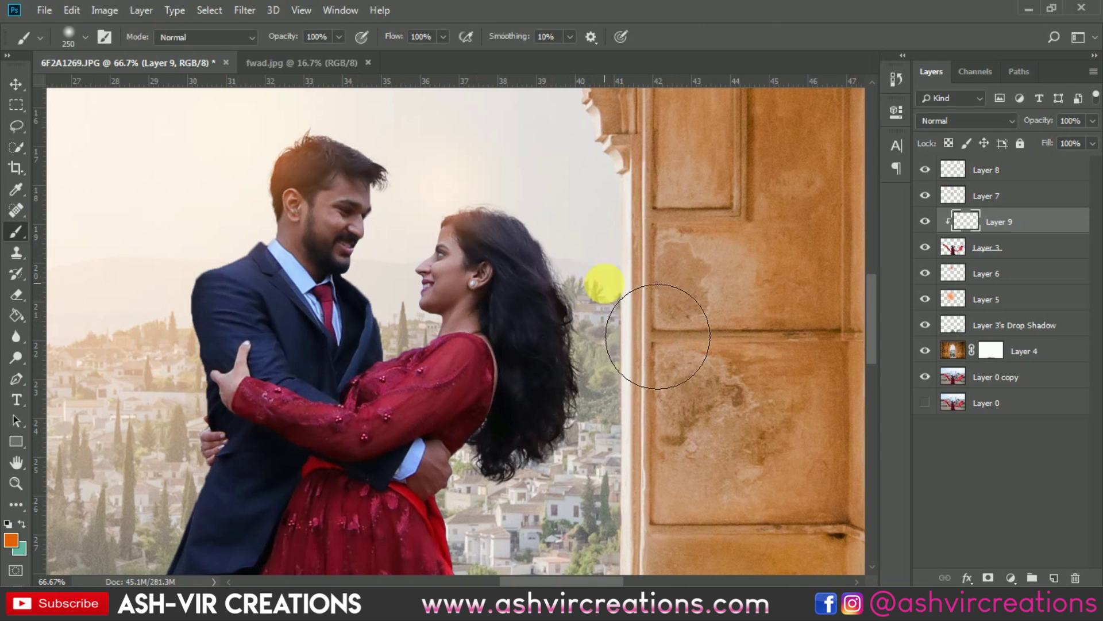
pyautogui.moveTo(691, 459)
pyautogui.mouseDown()
pyautogui.moveTo(632, 569)
pyautogui.moveTo(571, 589)
pyautogui.moveTo(631, 570)
pyautogui.moveTo(702, 474)
pyautogui.moveTo(712, 399)
pyautogui.mouseUp()
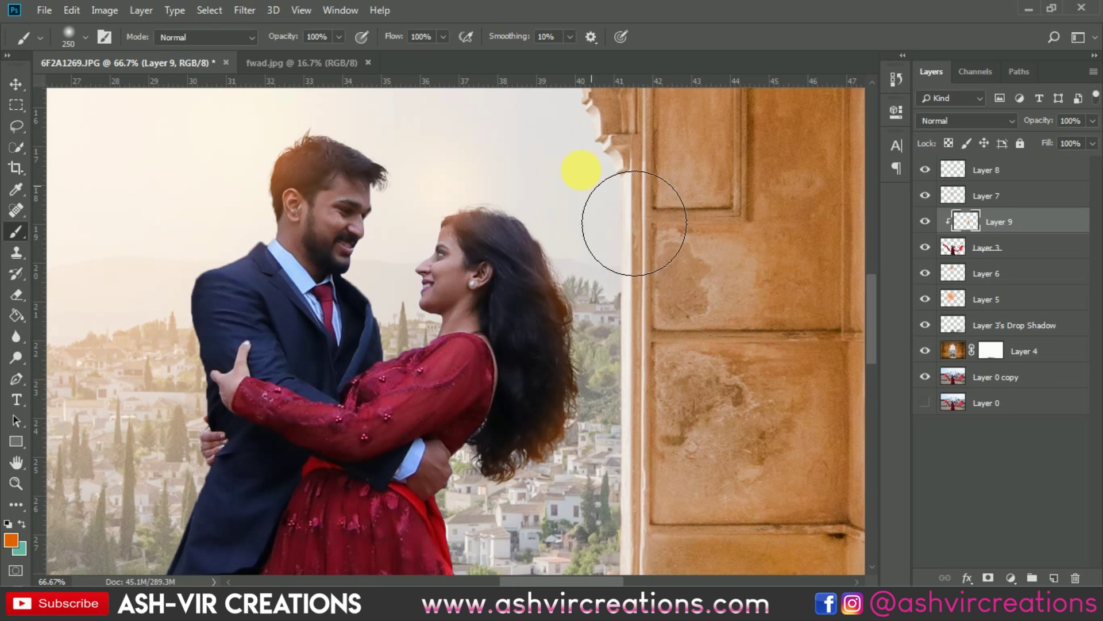
# Step: Blend Layer 9 in Screen mode at 36% opacity
pyautogui.click(931, 120)
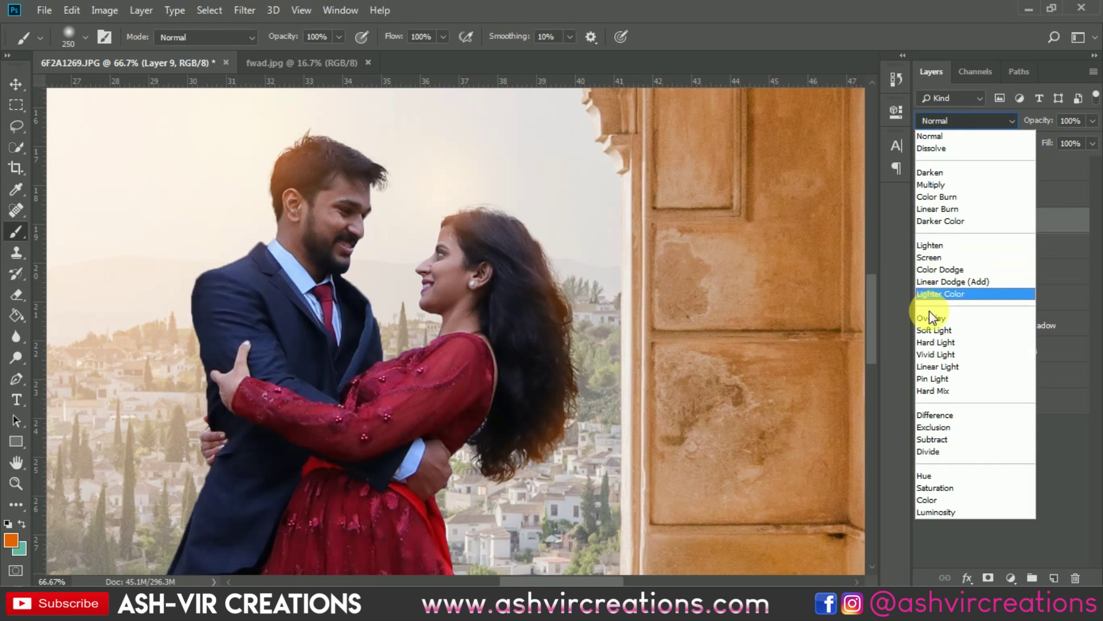
pyautogui.click(941, 330)
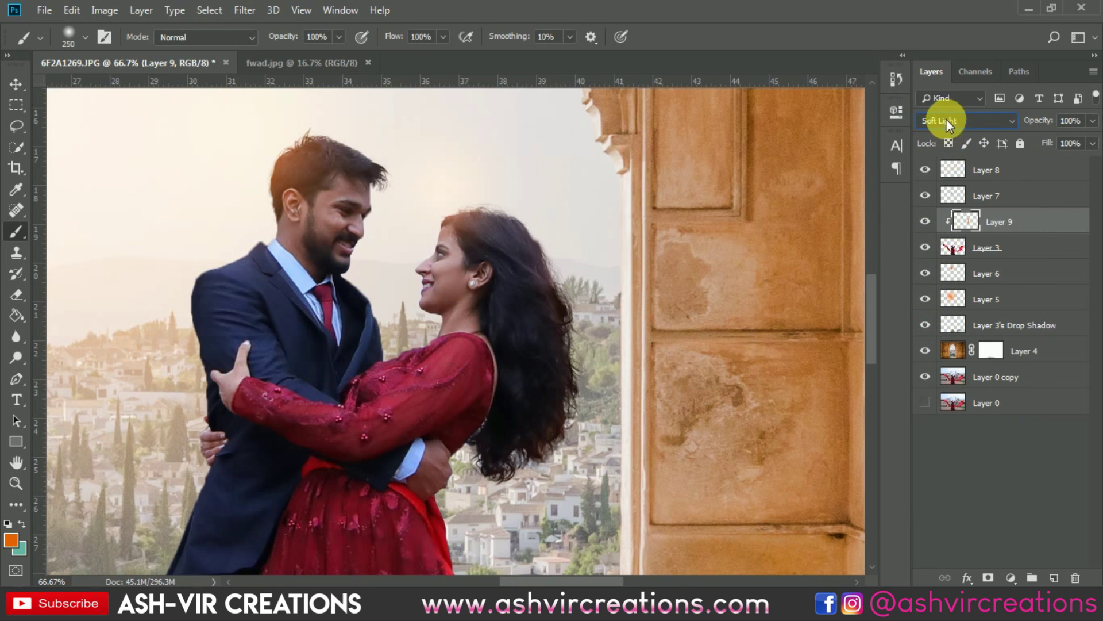
pyautogui.click(946, 120)
pyautogui.click(929, 257)
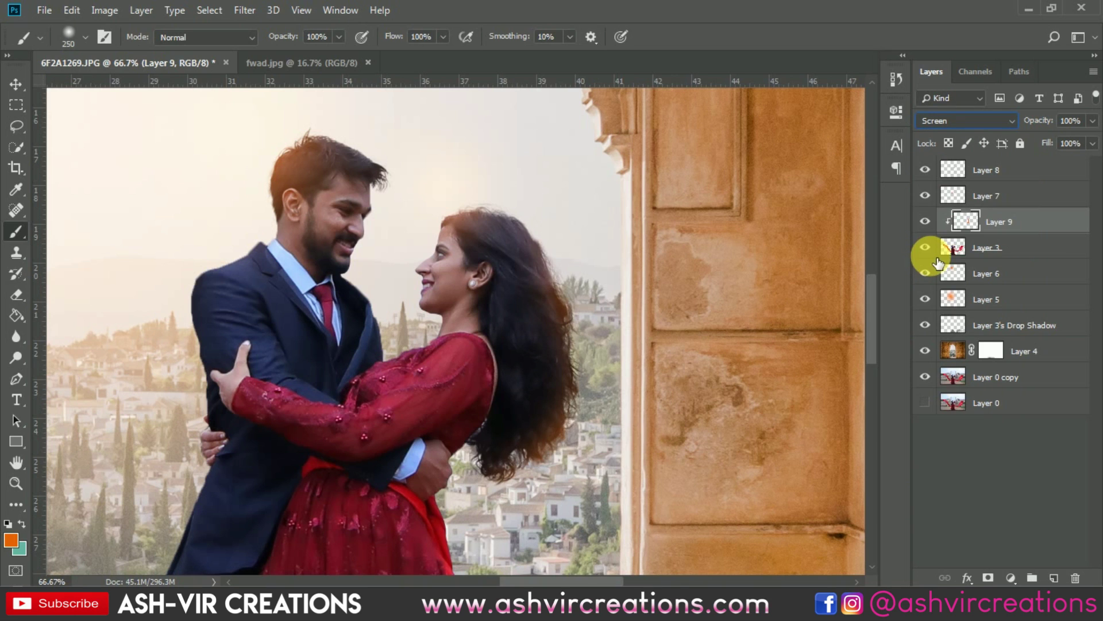
pyautogui.moveTo(1054, 125); pyautogui.dragTo(999, 122)
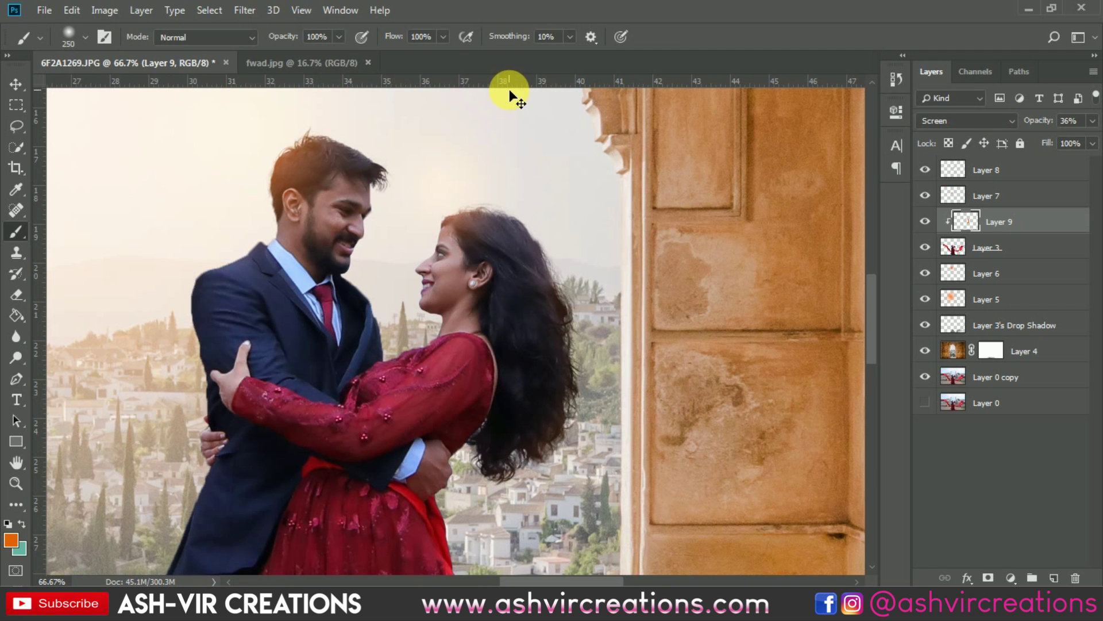
pyautogui.hotkey('ctrl', '0')
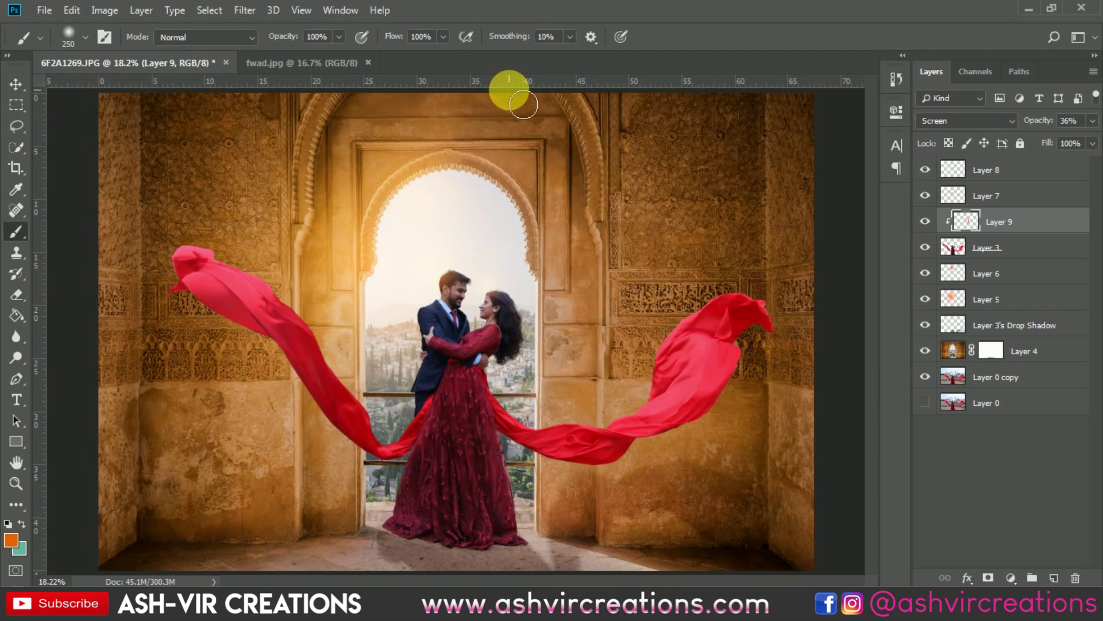
pyautogui.click(1003, 377)
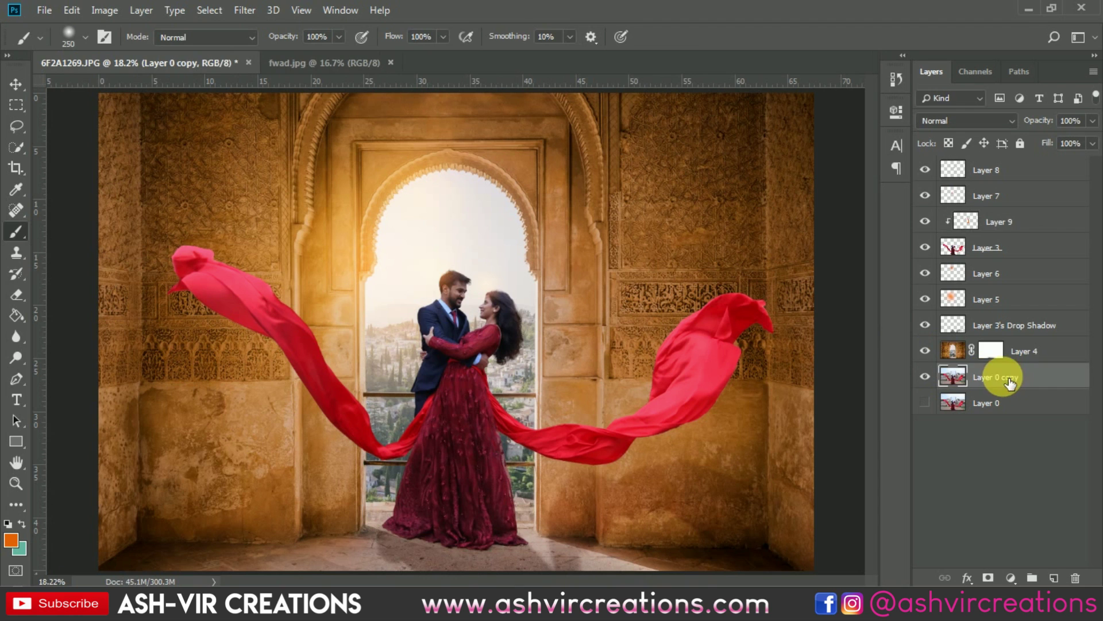
# Step: Merge all layers from Layer 0 copy up to Layer 8 into one layer
pyautogui.keyDown('shift'); pyautogui.click(1014, 168); pyautogui.keyUp('shift')
pyautogui.rightClick(1015, 169)
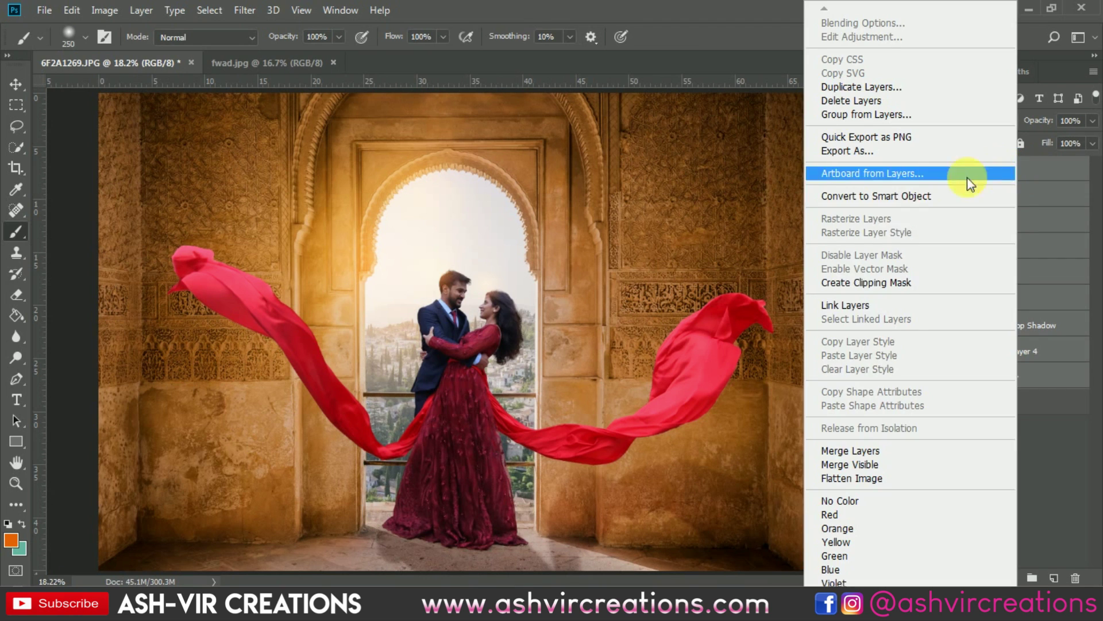
pyautogui.click(854, 451)
# Step: Crop the merged image to the canvas and launch the Camera Raw Filter
pyautogui.click(4, 122)
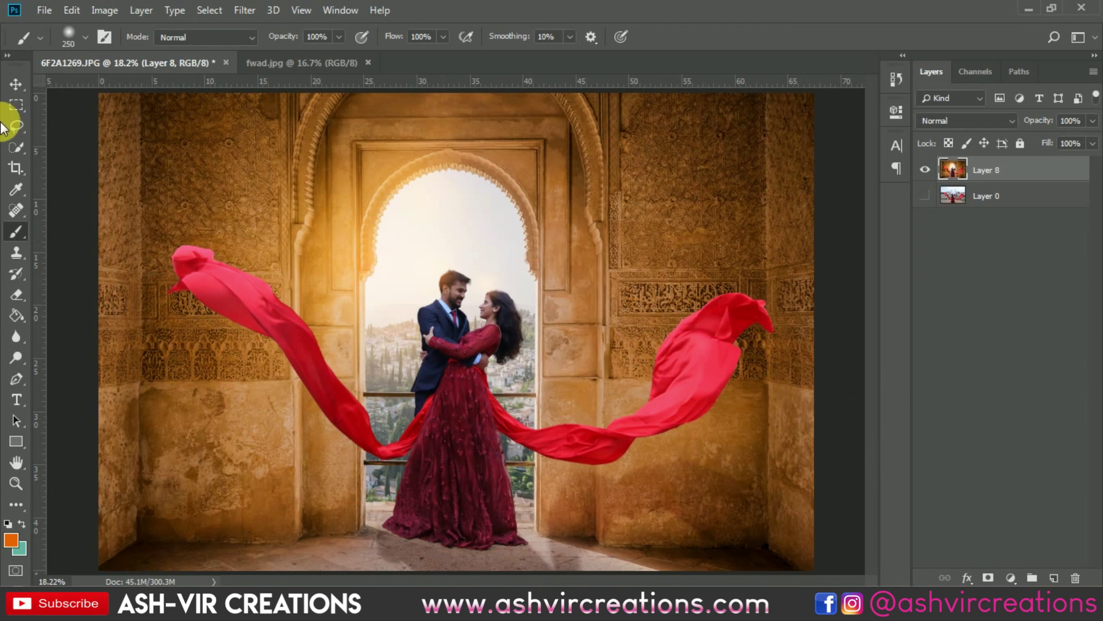
pyautogui.click(15, 84)
pyautogui.scroll(-1, 205, 190)
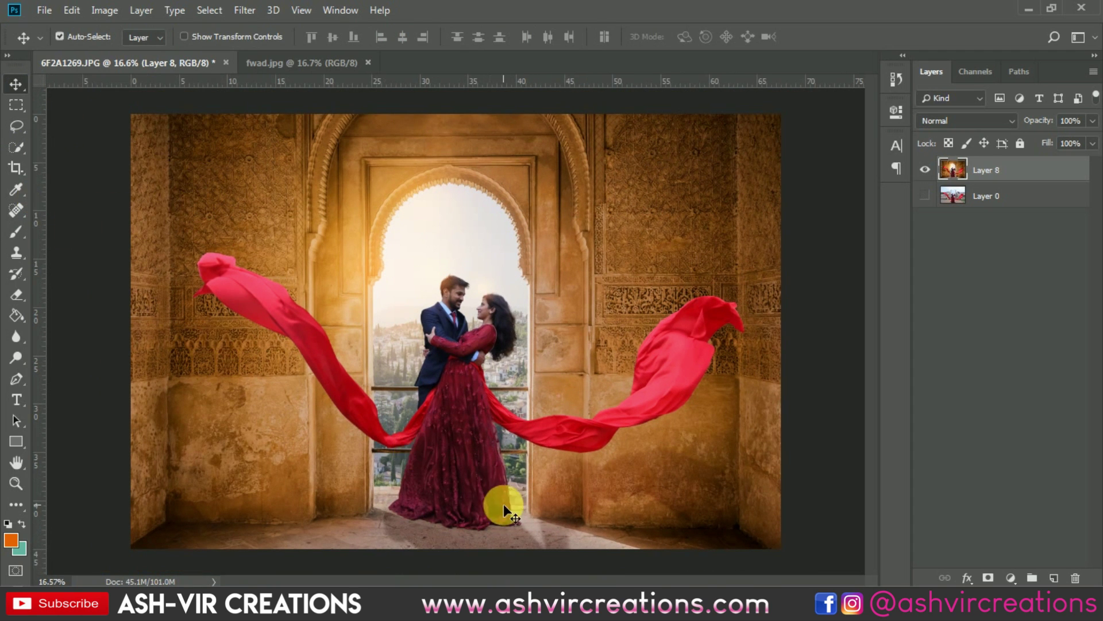
pyautogui.scroll(5, 371, 543)
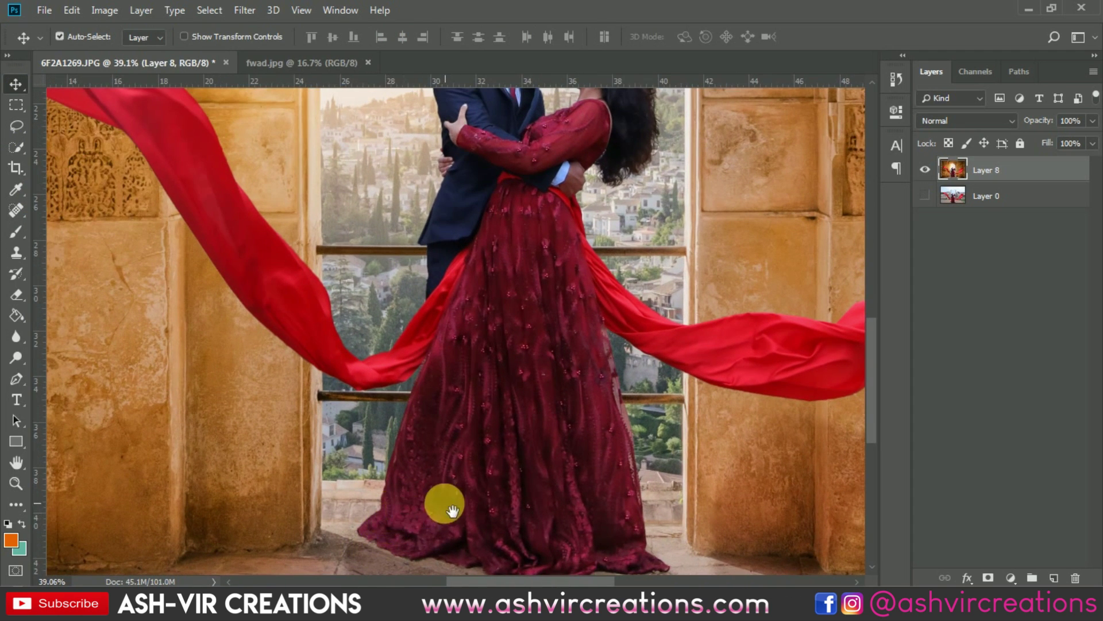
pyautogui.moveTo(452, 511); pyautogui.dragTo(395, 389)
pyautogui.scroll(-5, 394, 391)
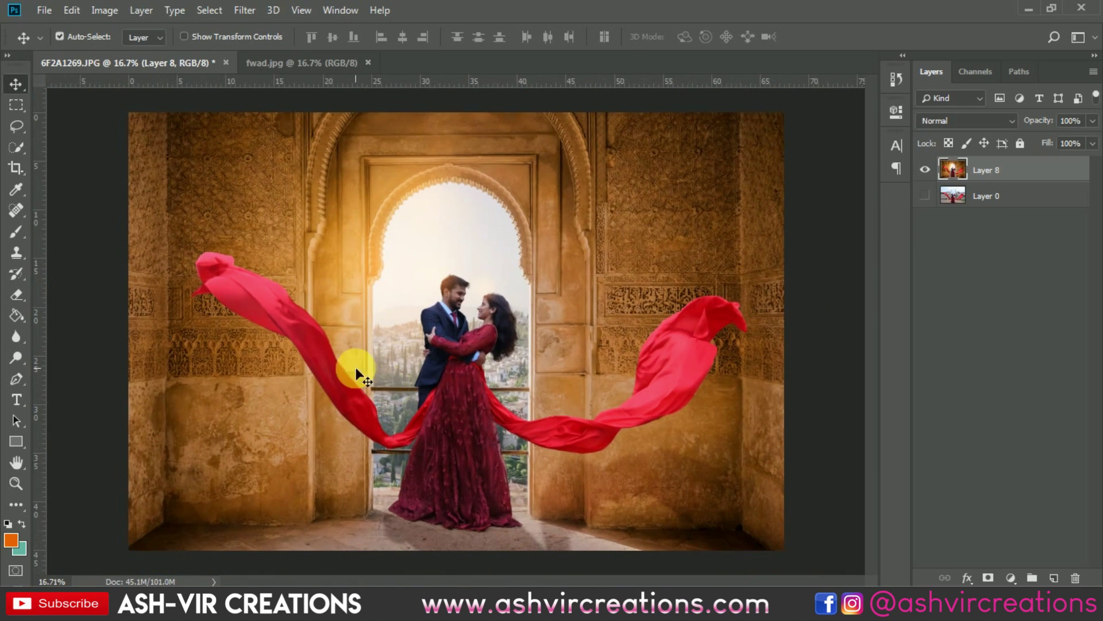
pyautogui.click(17, 168)
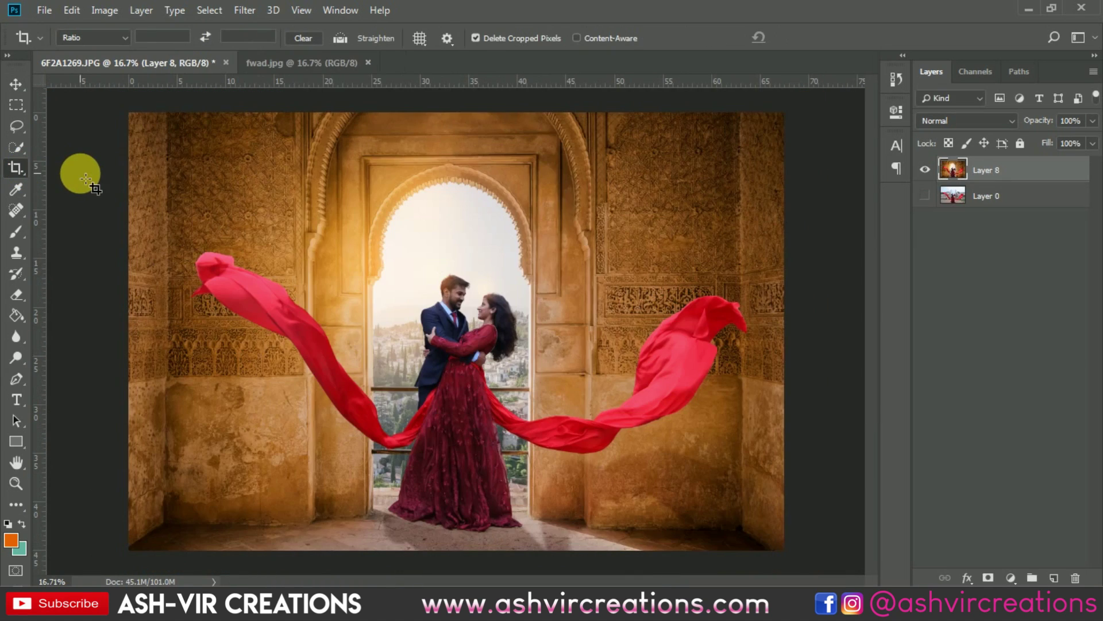
pyautogui.press('v')
pyautogui.click(246, 13)
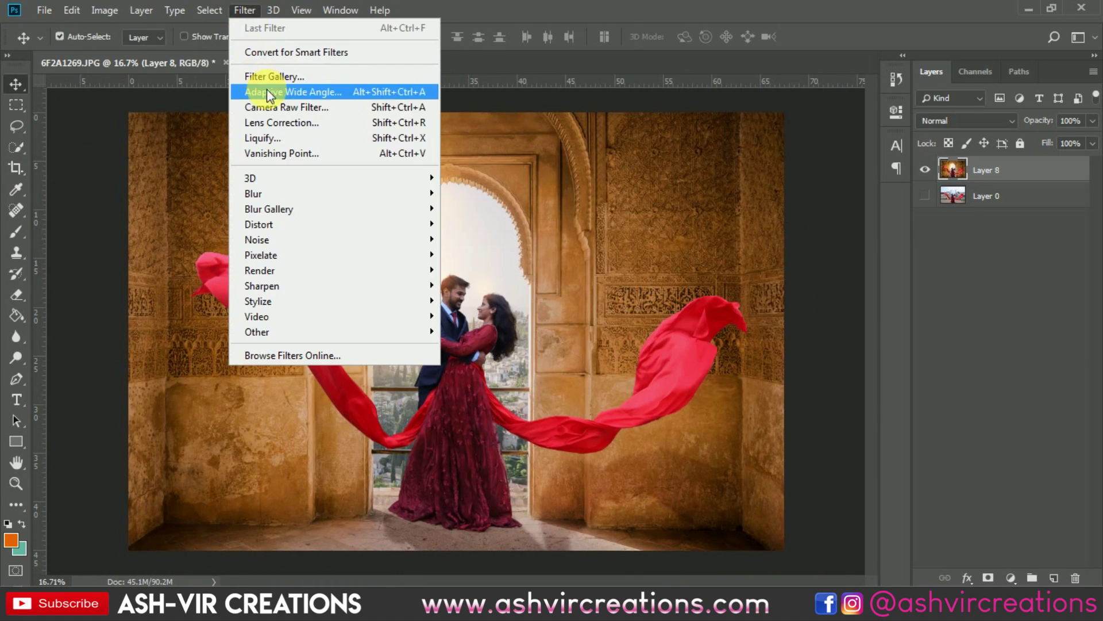
pyautogui.click(273, 106)
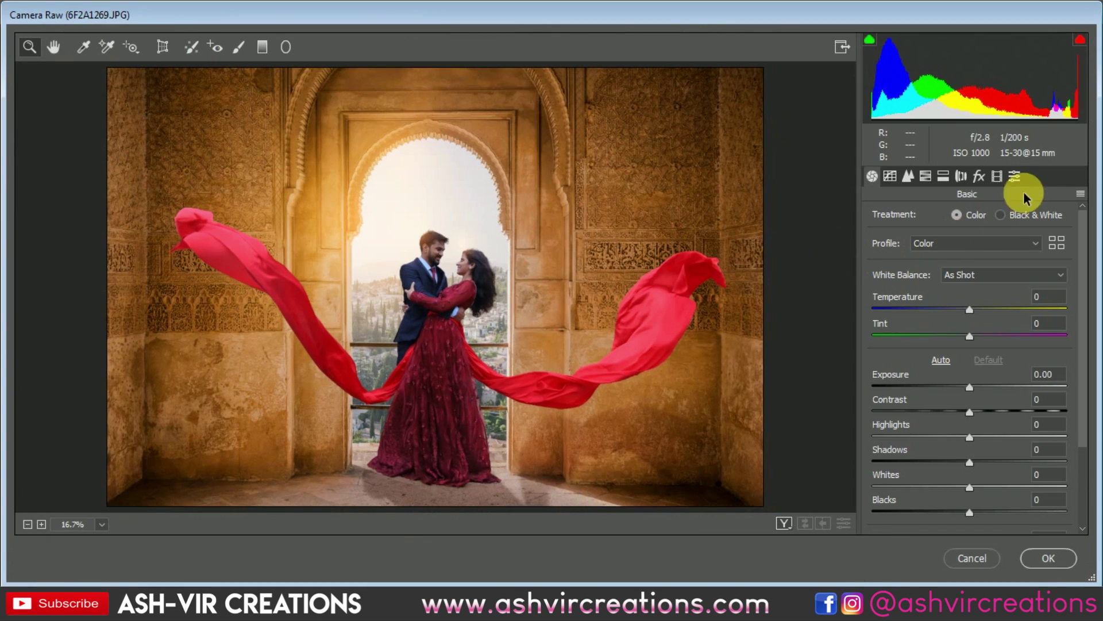
# Step: In Calibration, shift the Blue Primary hue to about -23 and Red Primary hue to +11
pyautogui.click(980, 177)
pyautogui.click(1014, 177)
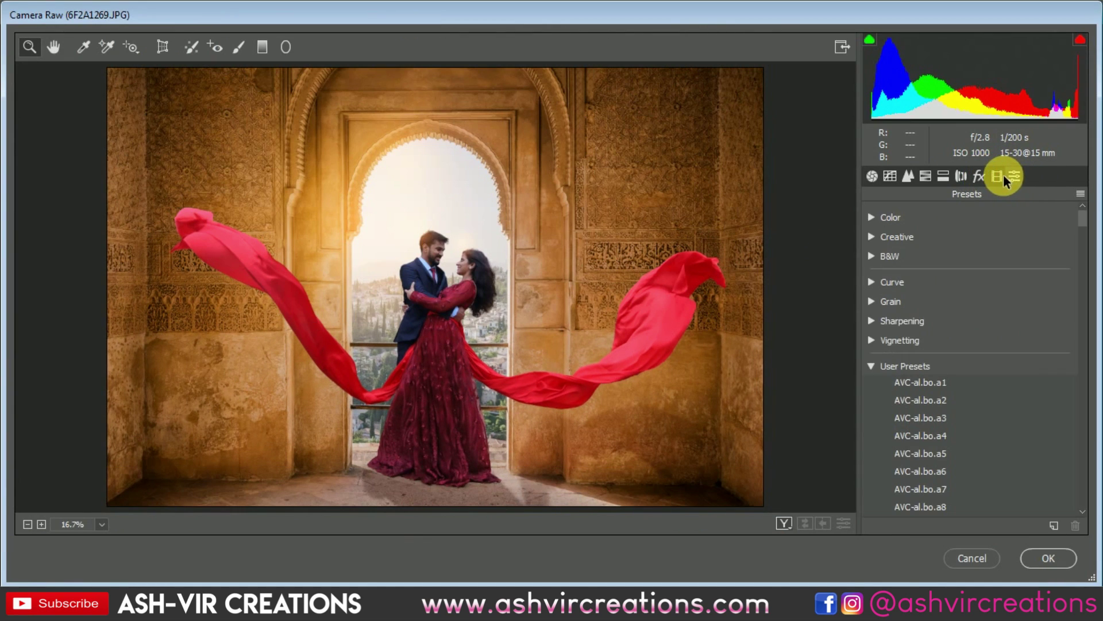
pyautogui.click(999, 175)
pyautogui.moveTo(938, 483)
pyautogui.mouseDown()
pyautogui.moveTo(916, 483)
pyautogui.moveTo(954, 485)
pyautogui.mouseUp()
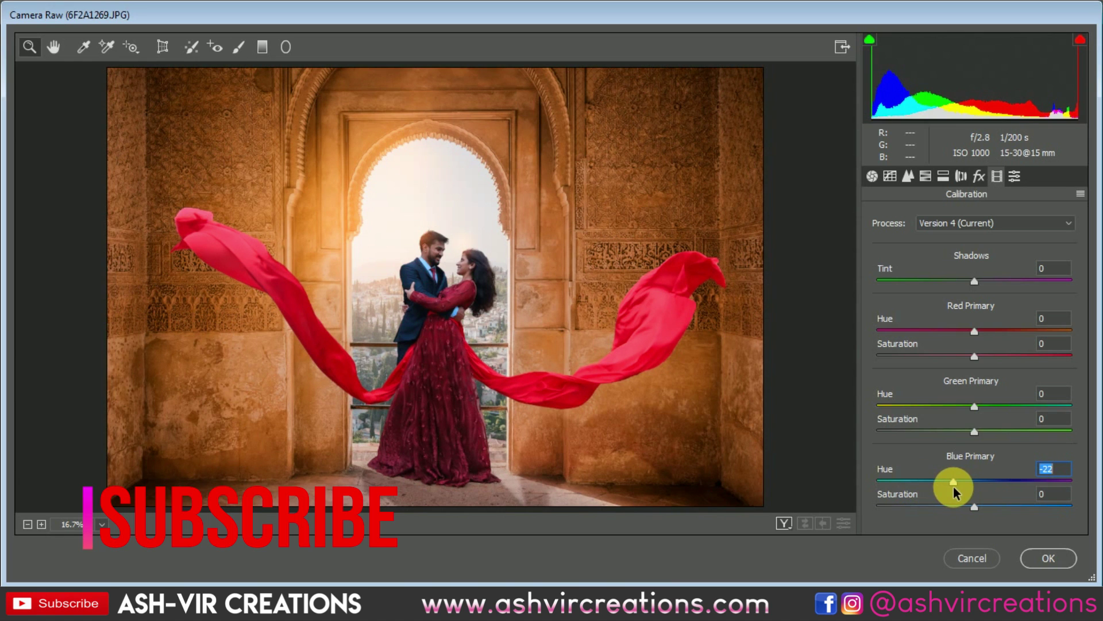
pyautogui.click(423, 276)
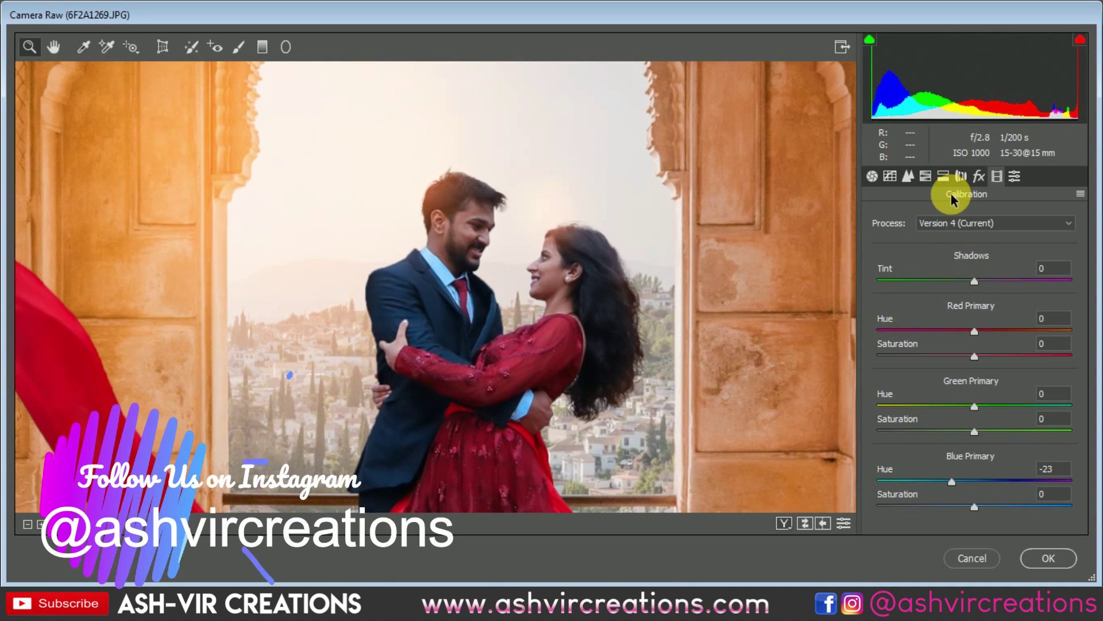
pyautogui.moveTo(974, 331)
pyautogui.mouseDown()
pyautogui.moveTo(1032, 323)
pyautogui.moveTo(986, 329)
pyautogui.mouseUp()
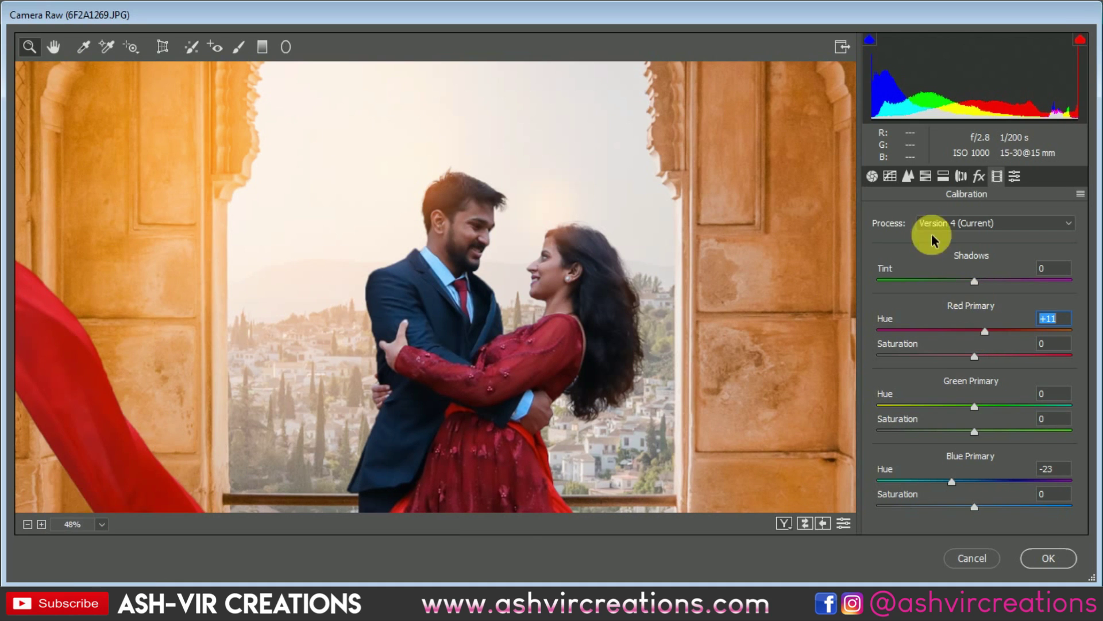
# Step: In HSL, adjust the Oranges and lower their saturation to -9, fitting the preview
pyautogui.click(922, 174)
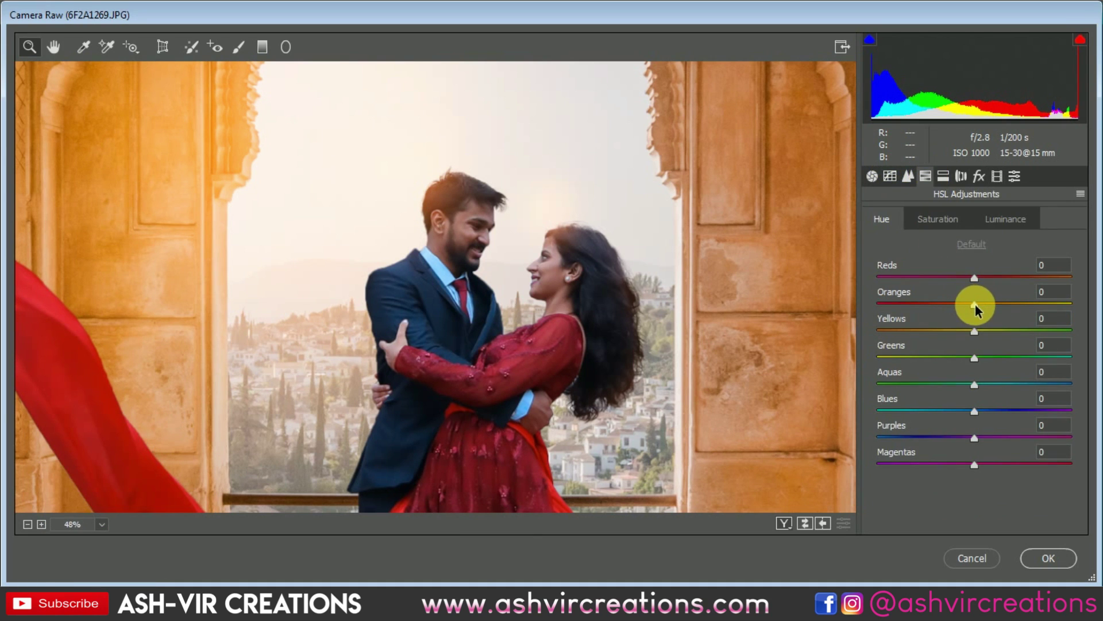
pyautogui.moveTo(976, 305)
pyautogui.mouseDown()
pyautogui.moveTo(1001, 308)
pyautogui.moveTo(956, 303)
pyautogui.moveTo(1005, 304)
pyautogui.moveTo(966, 300)
pyautogui.mouseUp()
pyautogui.click(952, 222)
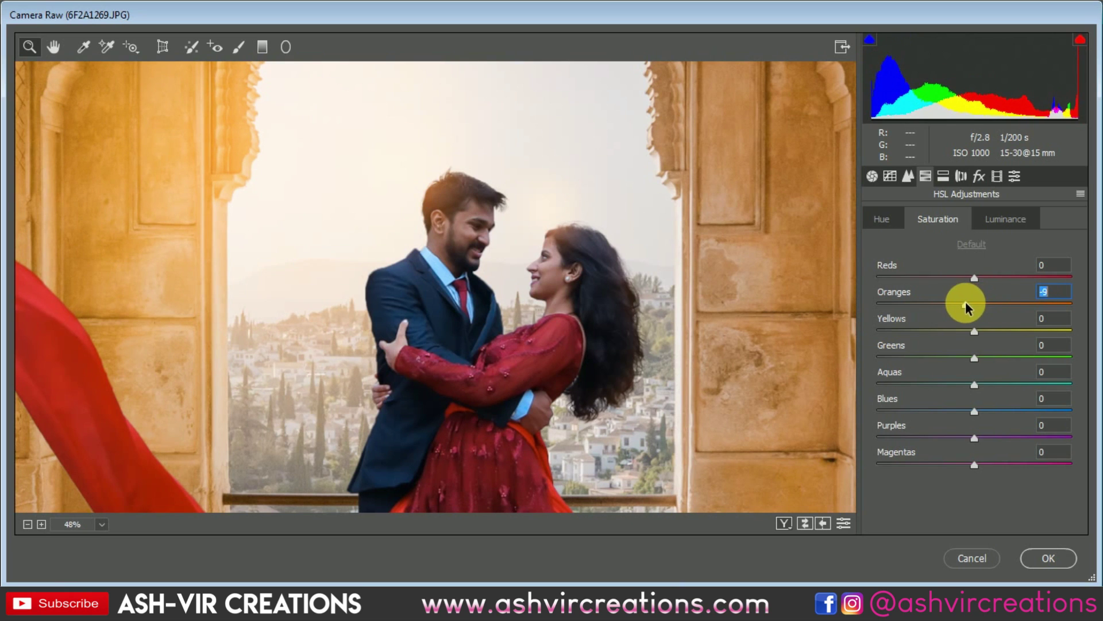
pyautogui.hotkey('ctrl', '-')
pyautogui.hotkey('ctrl', '-')
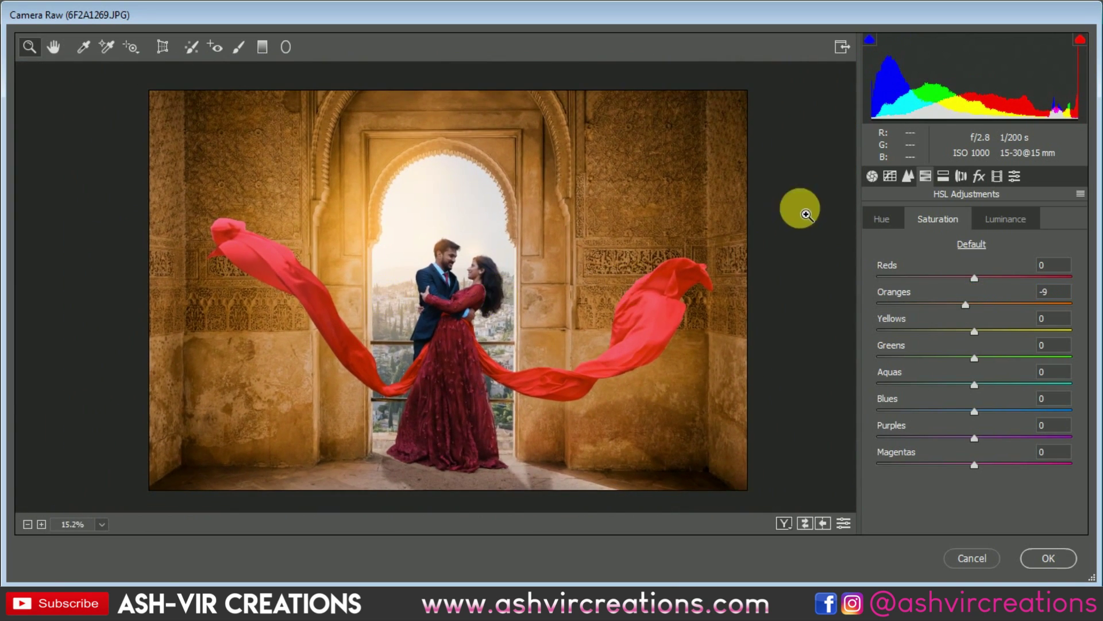
pyautogui.click(873, 176)
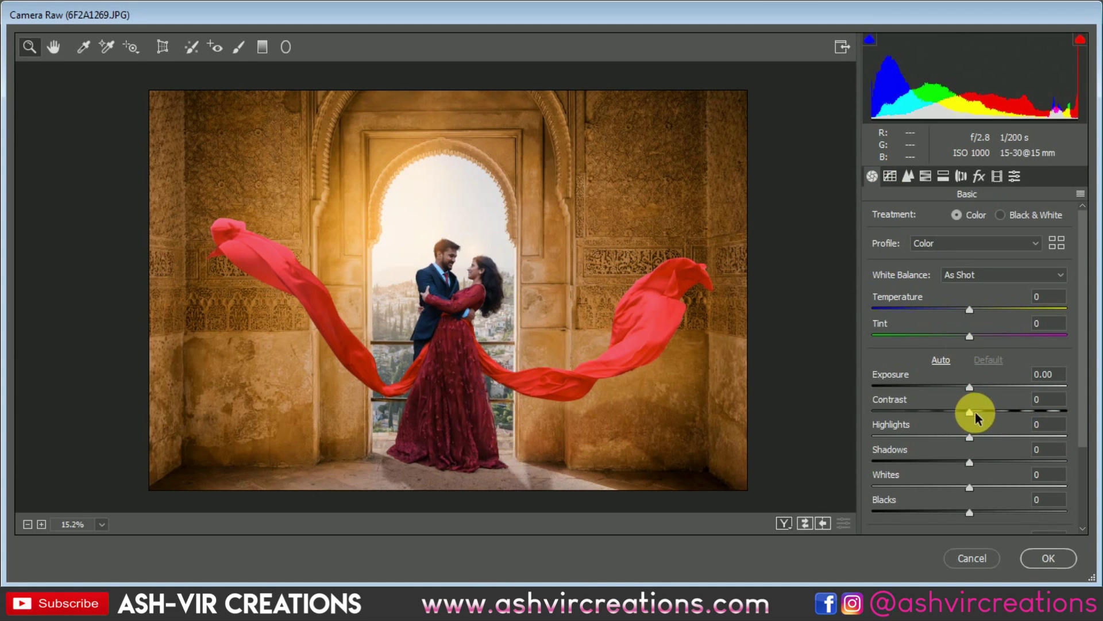
# Step: Set Contrast +9, Highlights +25, Shadows -8, Whites +10, Blacks +3, and a -17 vignette with feather 86
pyautogui.moveTo(970, 411); pyautogui.dragTo(972, 512)
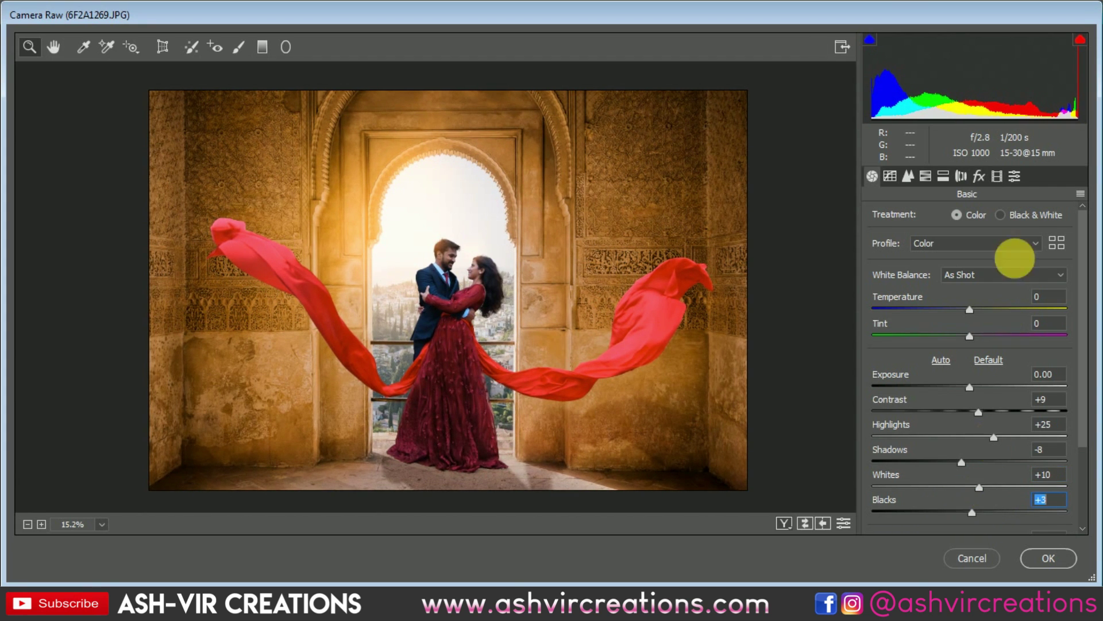
pyautogui.click(978, 176)
pyautogui.moveTo(959, 393); pyautogui.dragTo(1040, 470)
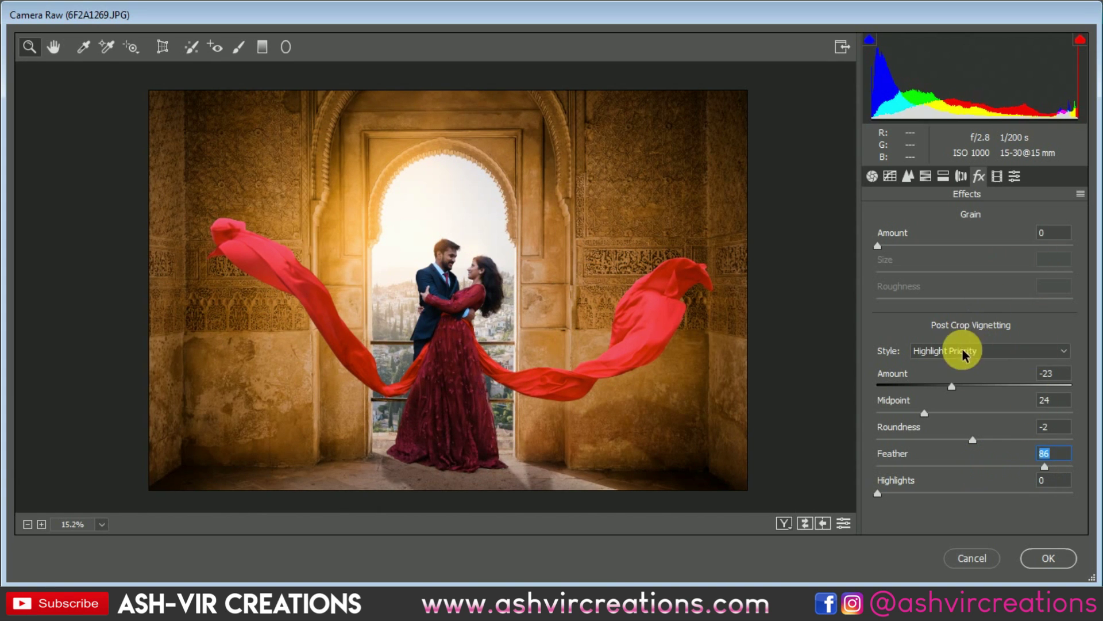
pyautogui.moveTo(951, 385); pyautogui.dragTo(959, 385)
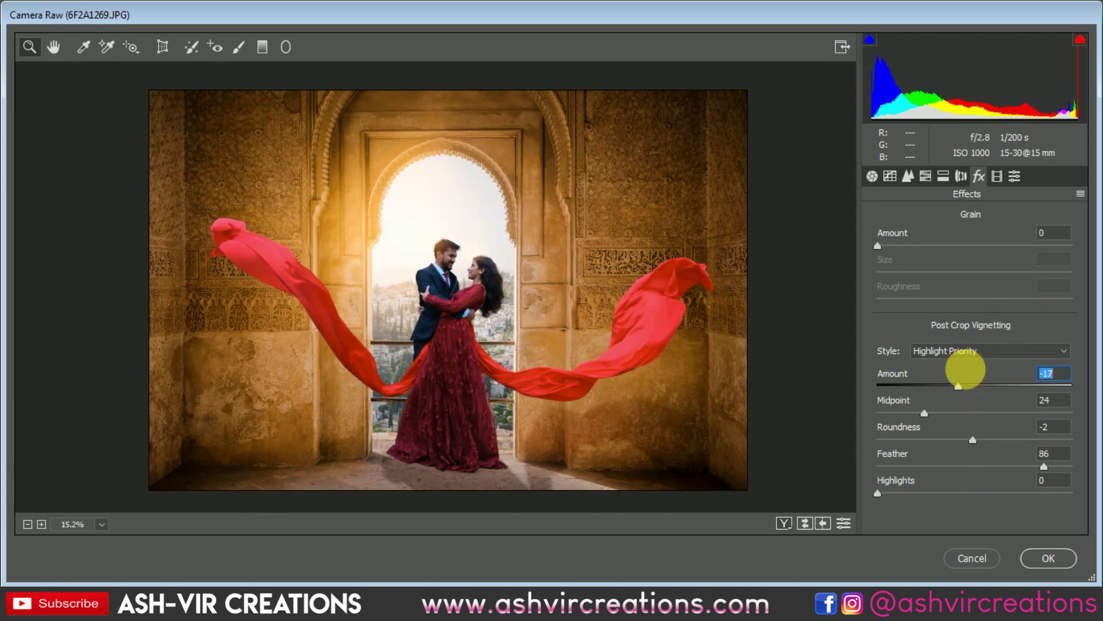
pyautogui.click(932, 177)
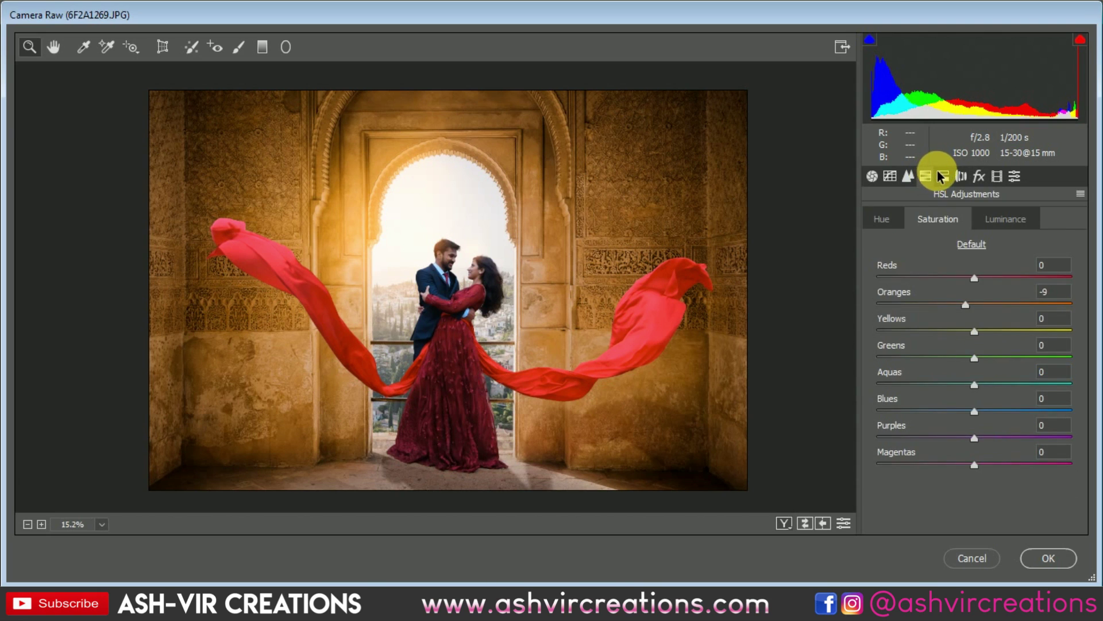
# Step: Tint the shadows with split-toning hue 246 at saturation 23
pyautogui.click(943, 176)
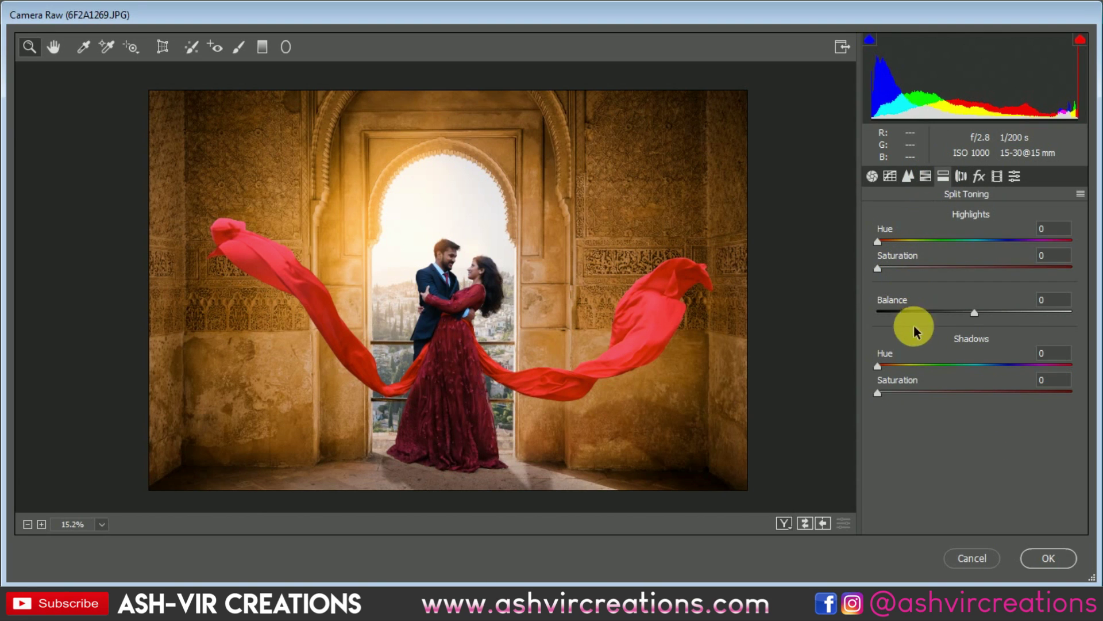
pyautogui.click(912, 364)
pyautogui.click(906, 394)
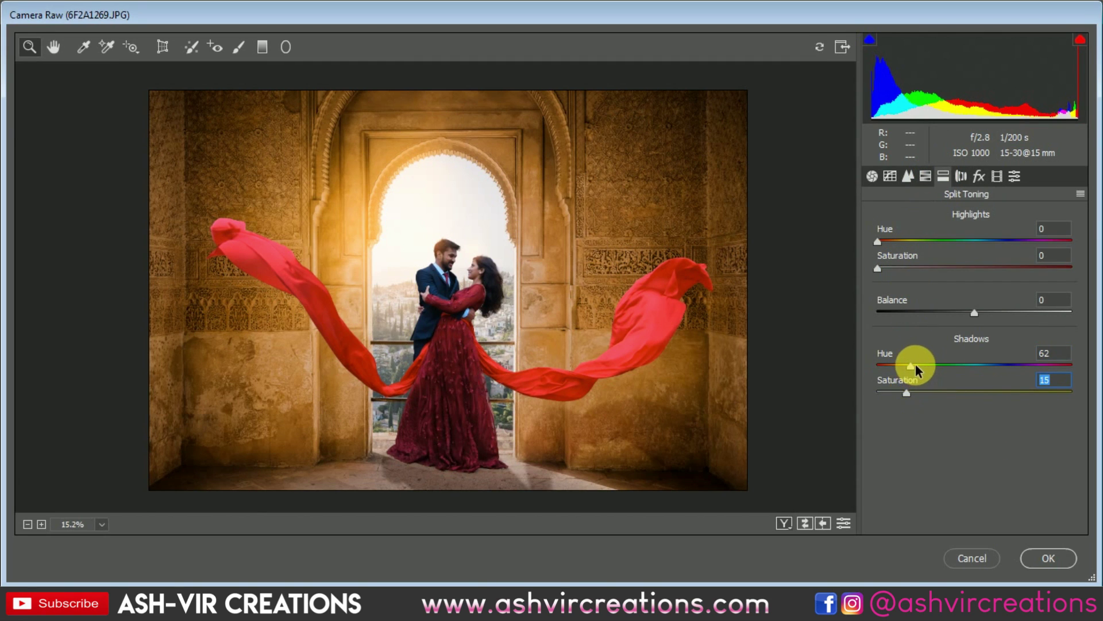
pyautogui.moveTo(918, 368); pyautogui.dragTo(979, 369)
pyautogui.moveTo(911, 392)
pyautogui.mouseDown()
pyautogui.moveTo(939, 395)
pyautogui.moveTo(916, 392)
pyautogui.mouseUp()
pyautogui.moveTo(976, 364); pyautogui.dragTo(1006, 370)
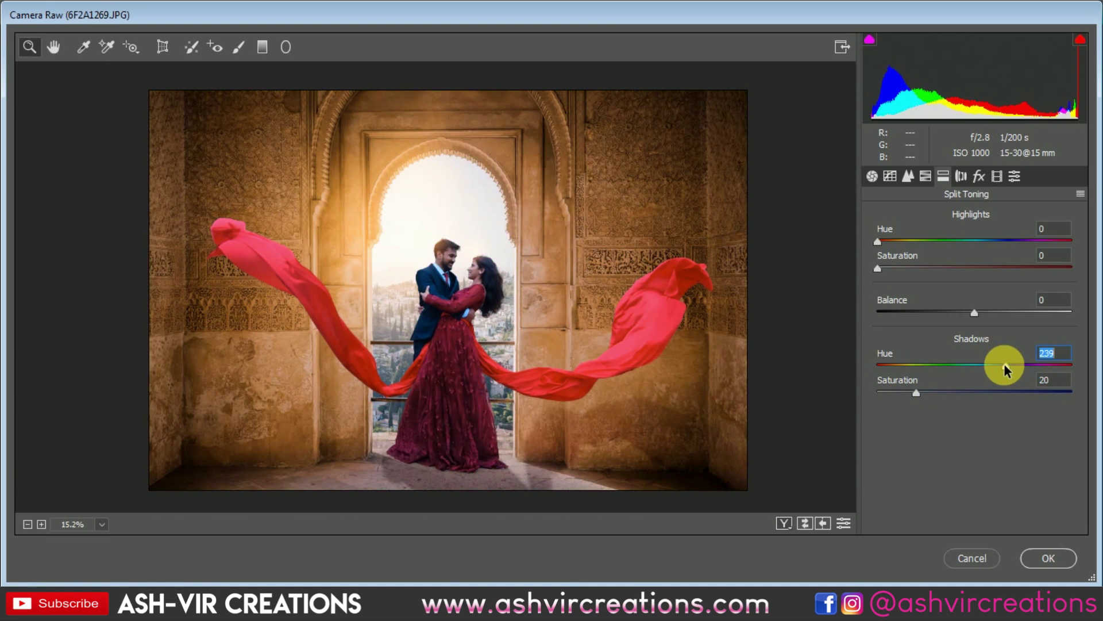
pyautogui.scroll(3, 649, 335)
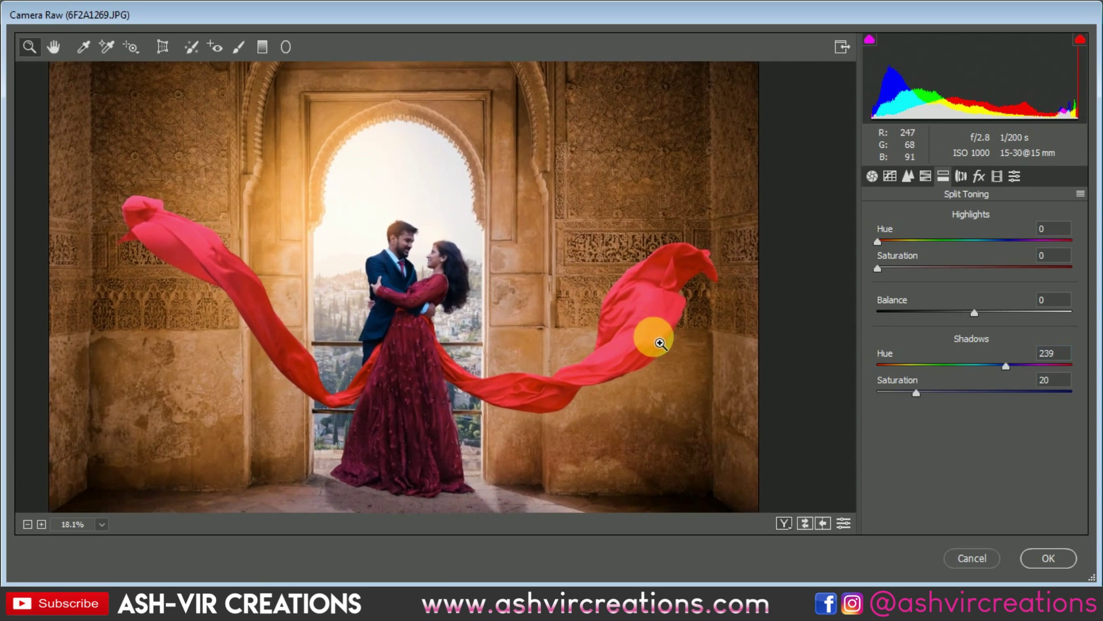
pyautogui.scroll(-1, 650, 337)
pyautogui.moveTo(916, 394)
pyautogui.mouseDown()
pyautogui.moveTo(946, 394)
pyautogui.moveTo(847, 394)
pyautogui.moveTo(923, 401)
pyautogui.mouseUp()
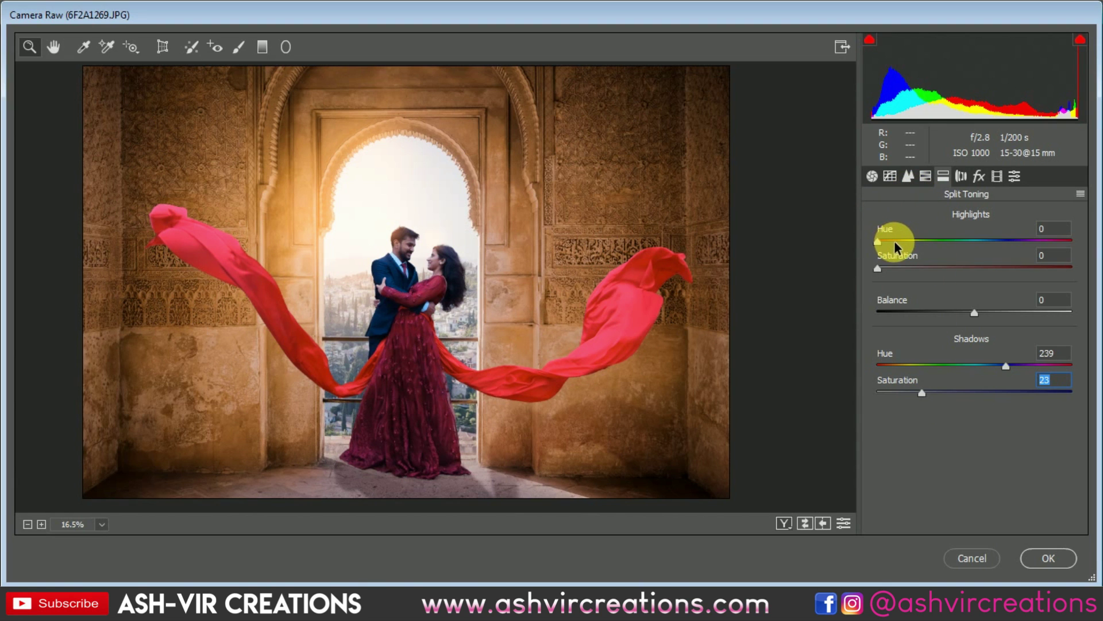
pyautogui.moveTo(1005, 368)
pyautogui.mouseDown()
pyautogui.moveTo(985, 367)
pyautogui.moveTo(1014, 370)
pyautogui.mouseUp()
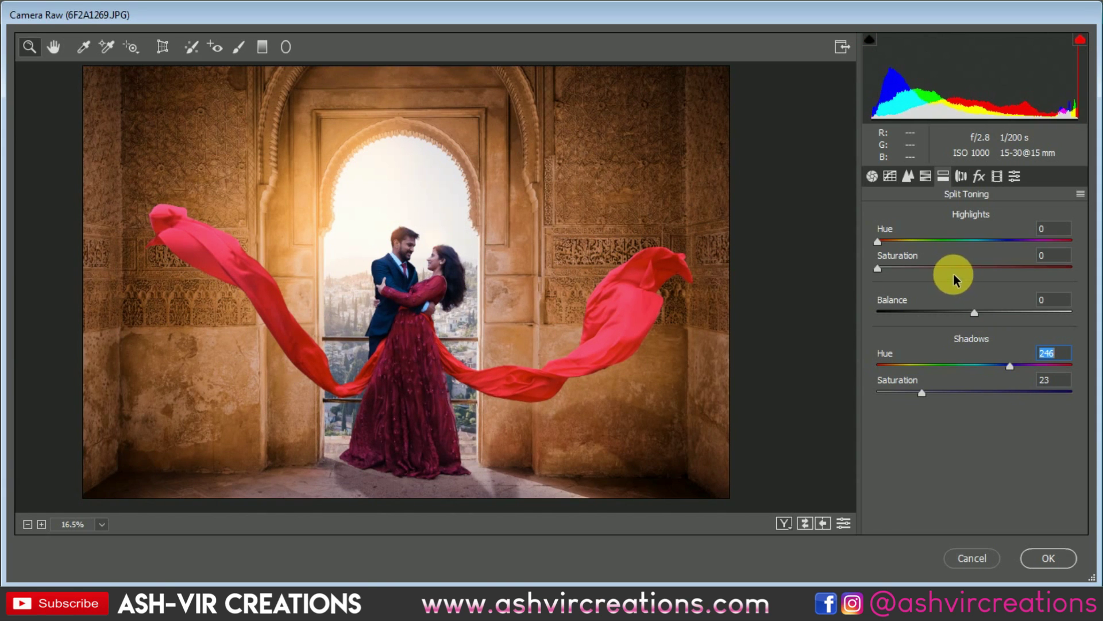
# Step: Tint the highlights with split-toning hue 56 at saturation 27
pyautogui.click(918, 241)
pyautogui.click(913, 267)
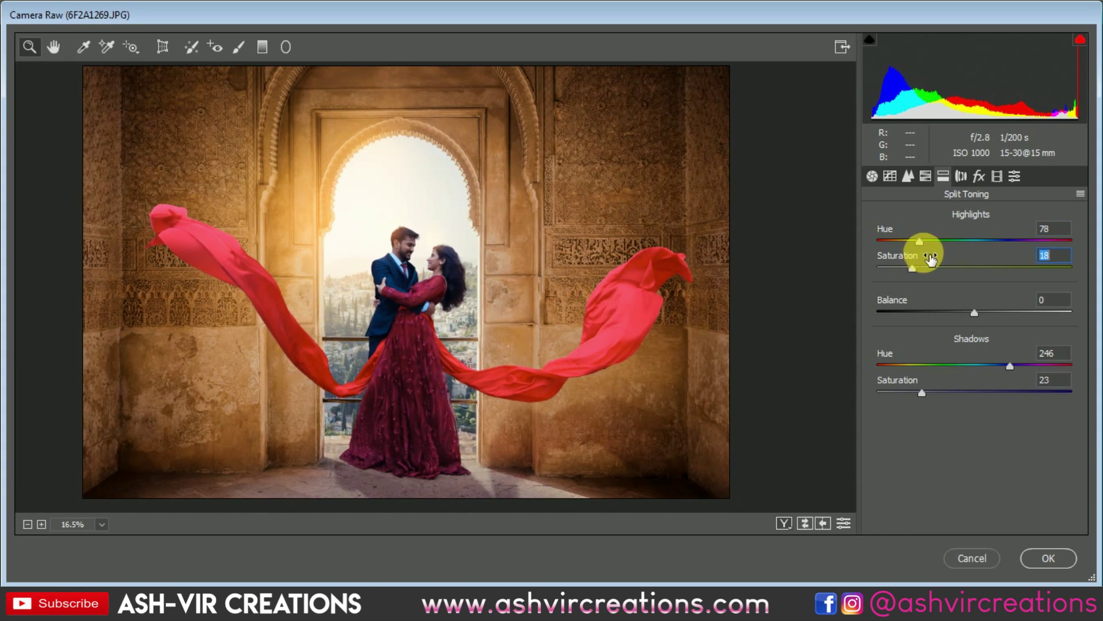
pyautogui.moveTo(921, 242); pyautogui.dragTo(928, 276)
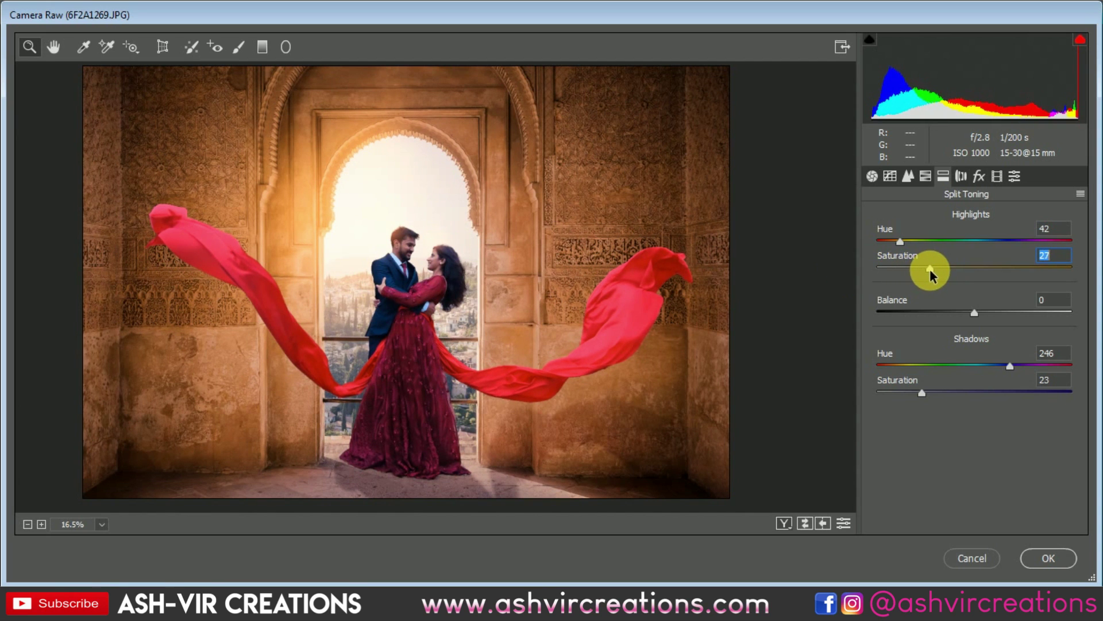
pyautogui.moveTo(902, 242); pyautogui.dragTo(908, 249)
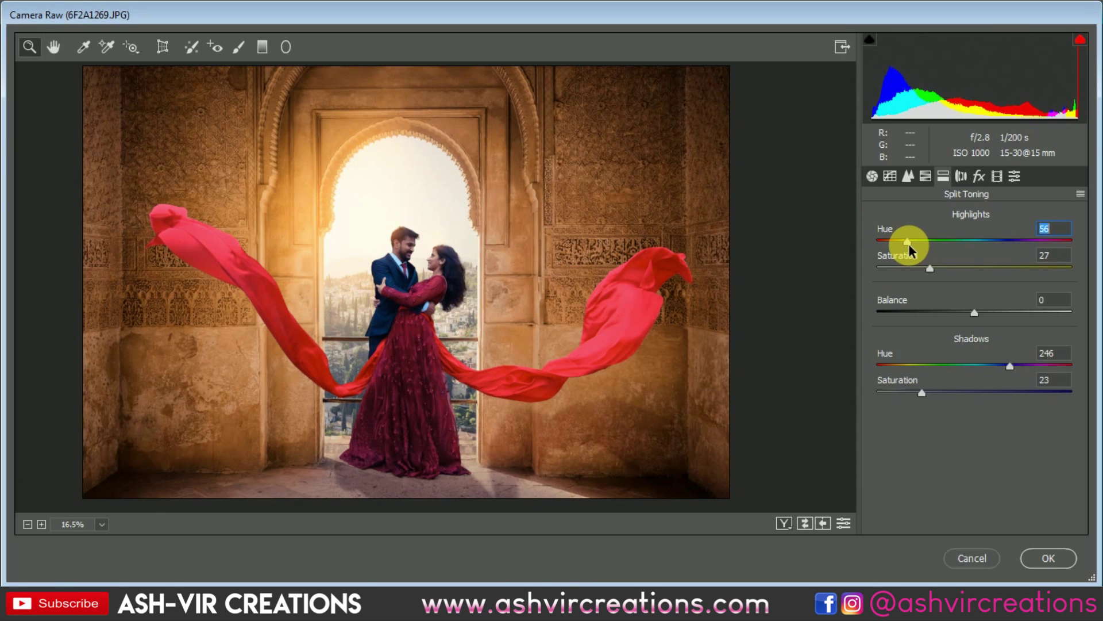
pyautogui.click(890, 176)
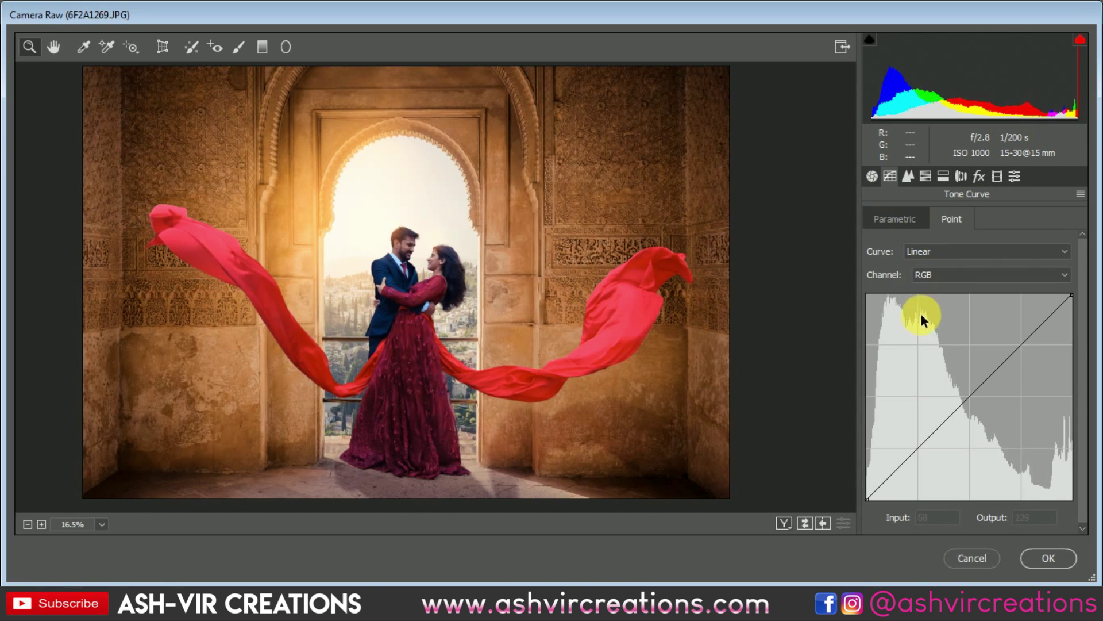
# Step: Shape the RGB tone curve with shadow and highlight points and a slightly lifted black point
pyautogui.moveTo(877, 506); pyautogui.dragTo(869, 484)
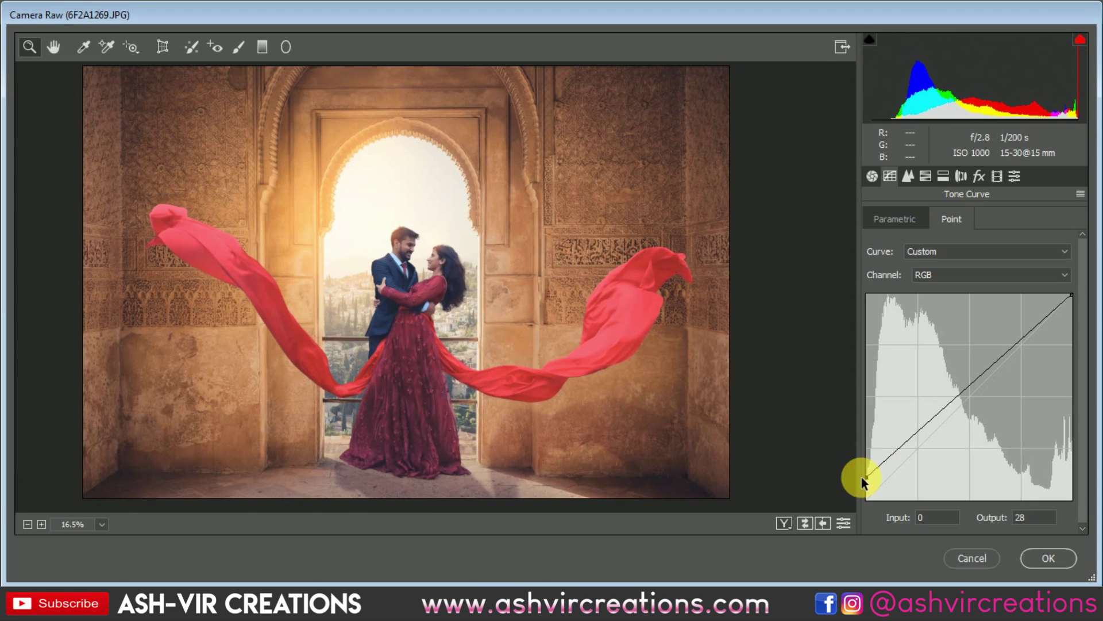
pyautogui.moveTo(916, 434); pyautogui.dragTo(923, 449)
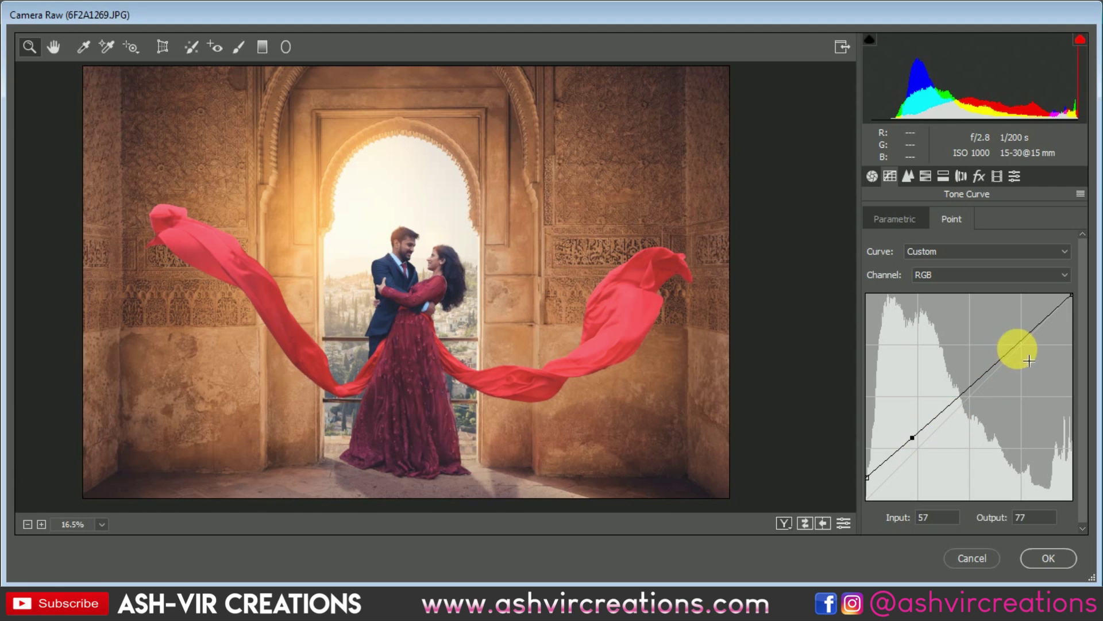
pyautogui.click(1020, 344)
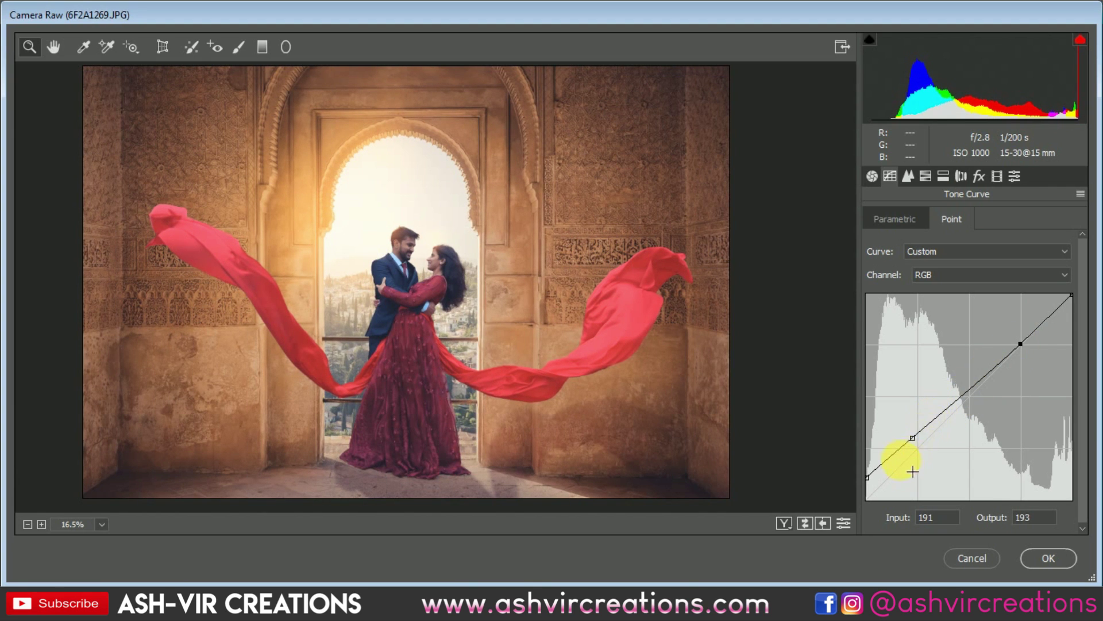
pyautogui.moveTo(920, 445); pyautogui.dragTo(924, 455)
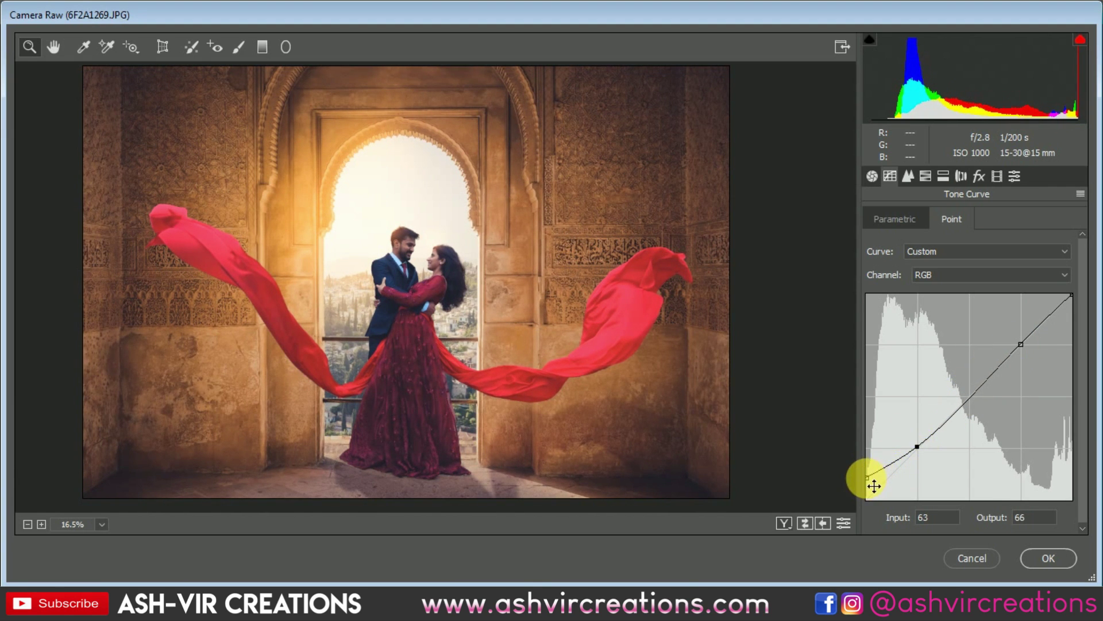
pyautogui.moveTo(874, 486); pyautogui.dragTo(850, 499)
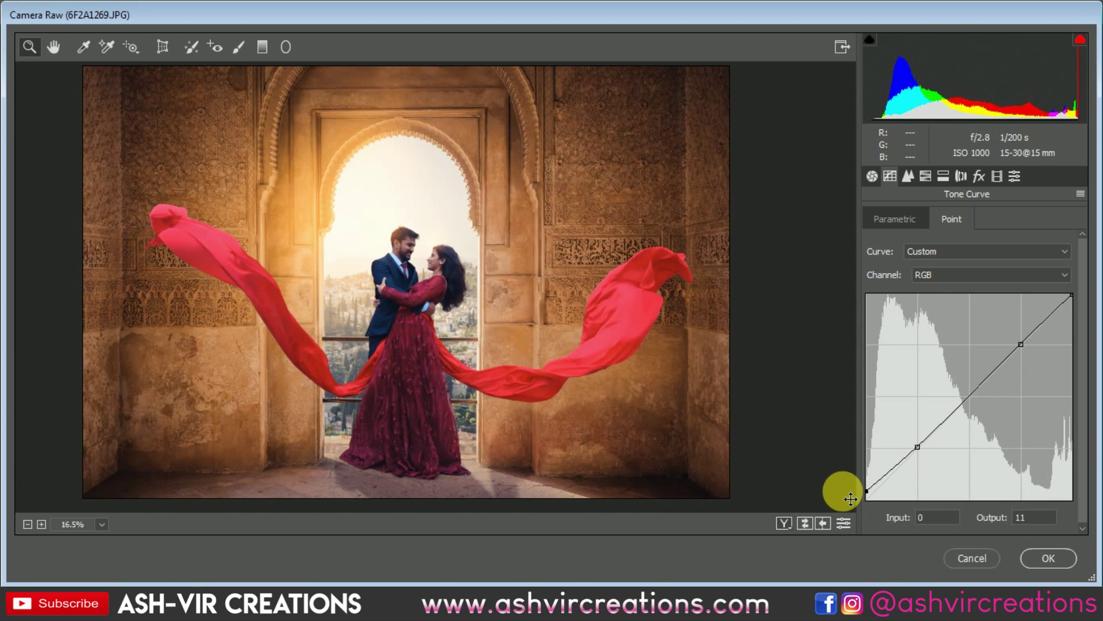
# Step: Add shadow and highlight points to the Blue channel curve, lowering 195 to 190
pyautogui.click(956, 276)
pyautogui.click(929, 327)
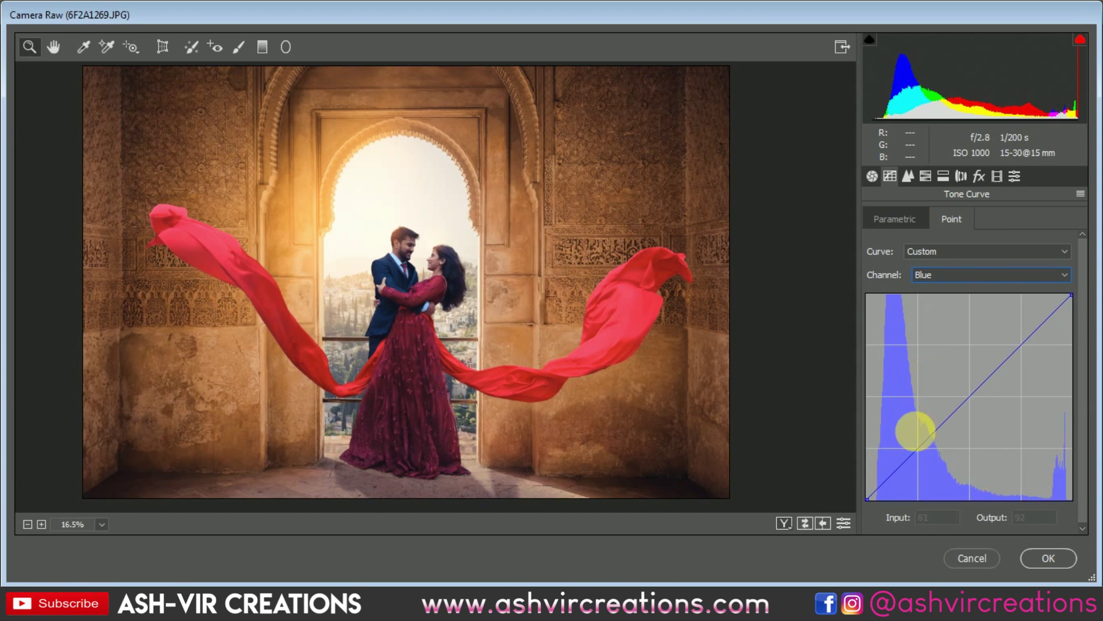
pyautogui.click(916, 450)
pyautogui.click(1023, 345)
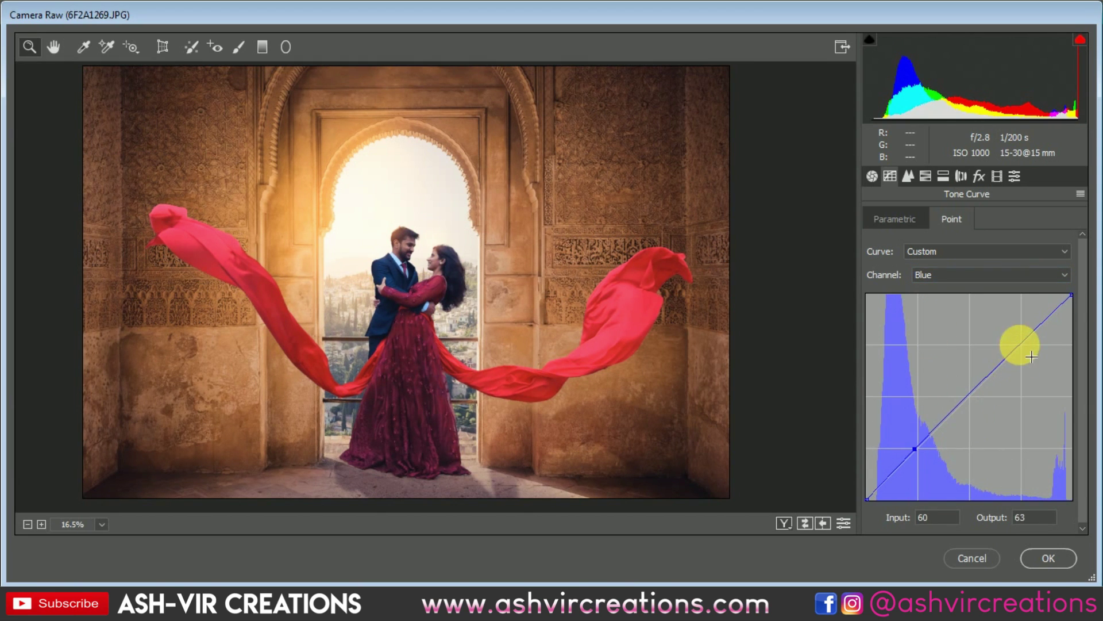
pyautogui.click(943, 208)
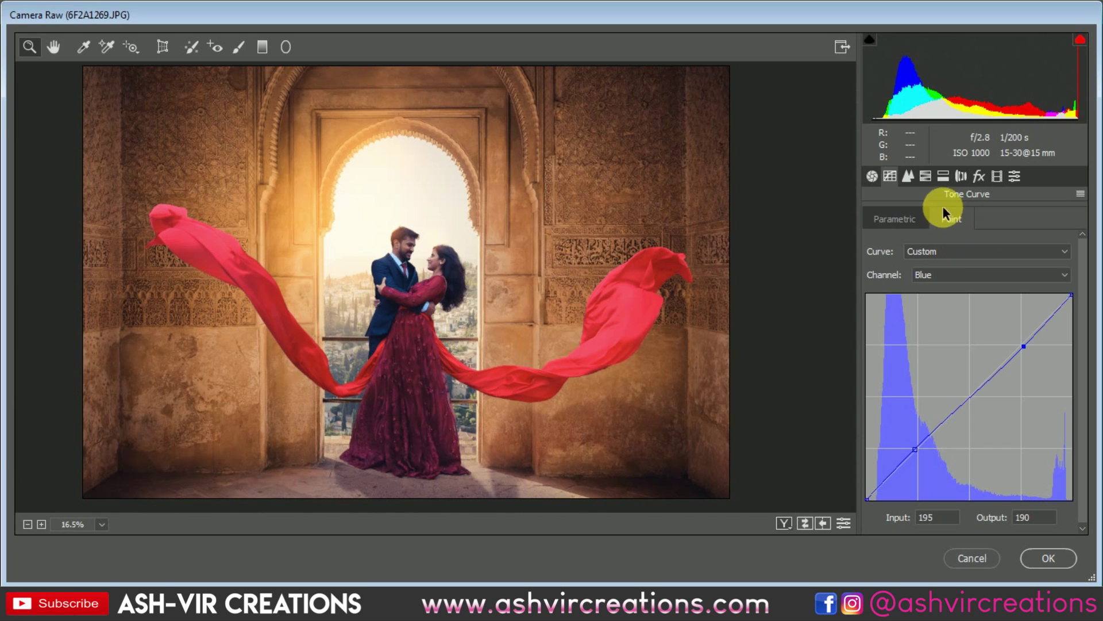
pyautogui.click(909, 177)
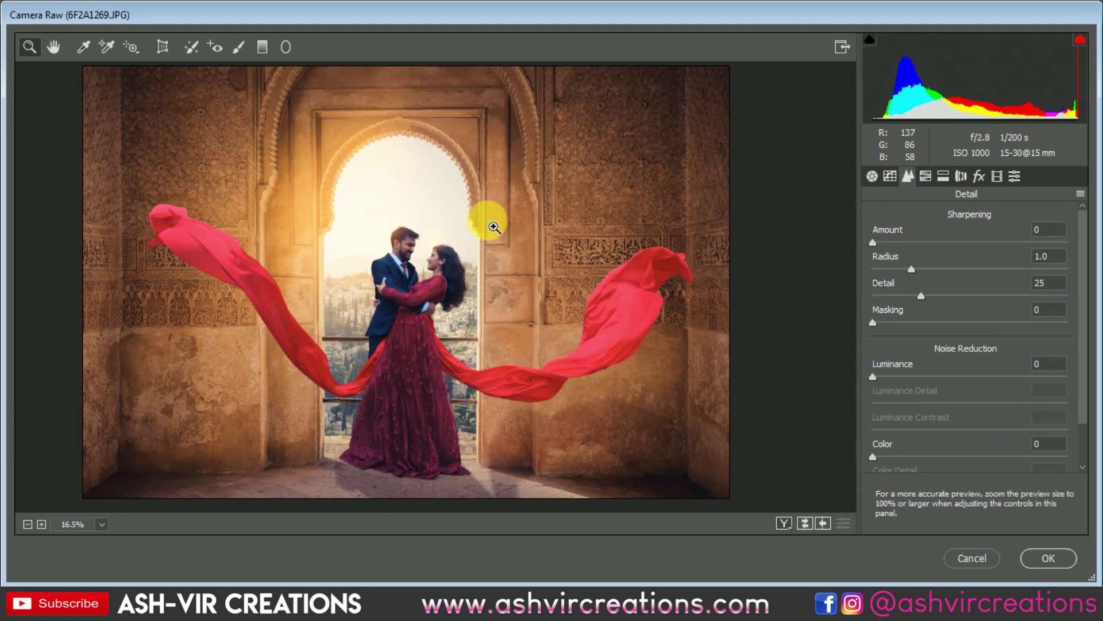
# Step: Raise the Camera Raw Sharpening Amount to 34, judging detail in a zoomed preview
pyautogui.click(469, 217)
pyautogui.keyDown('alt'); pyautogui.click(401, 389); pyautogui.keyUp('alt')
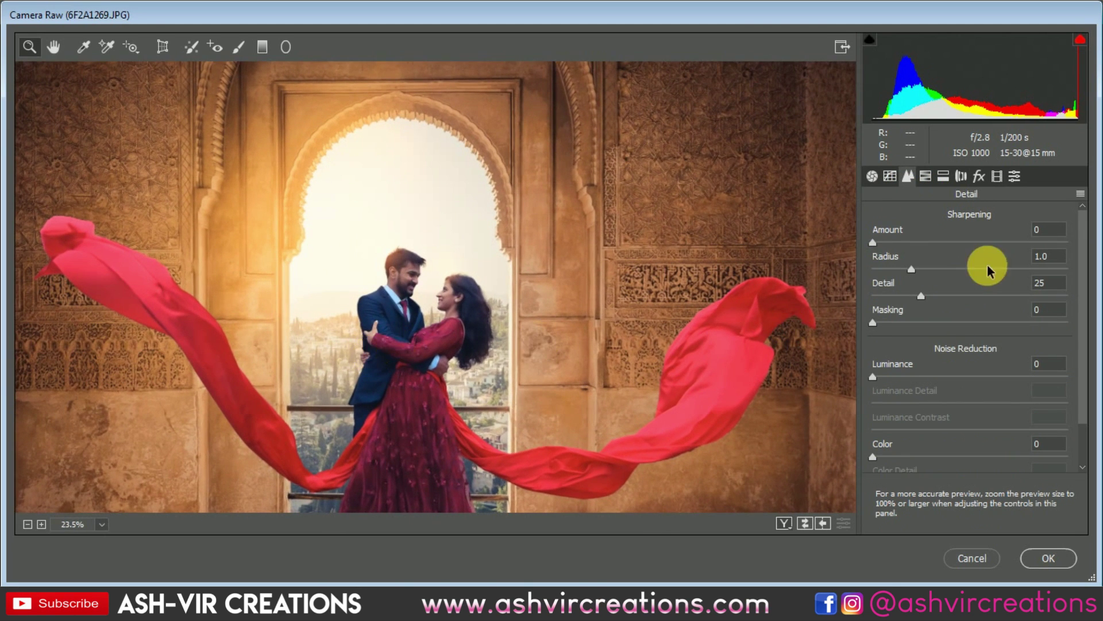
pyautogui.moveTo(872, 243); pyautogui.dragTo(919, 247)
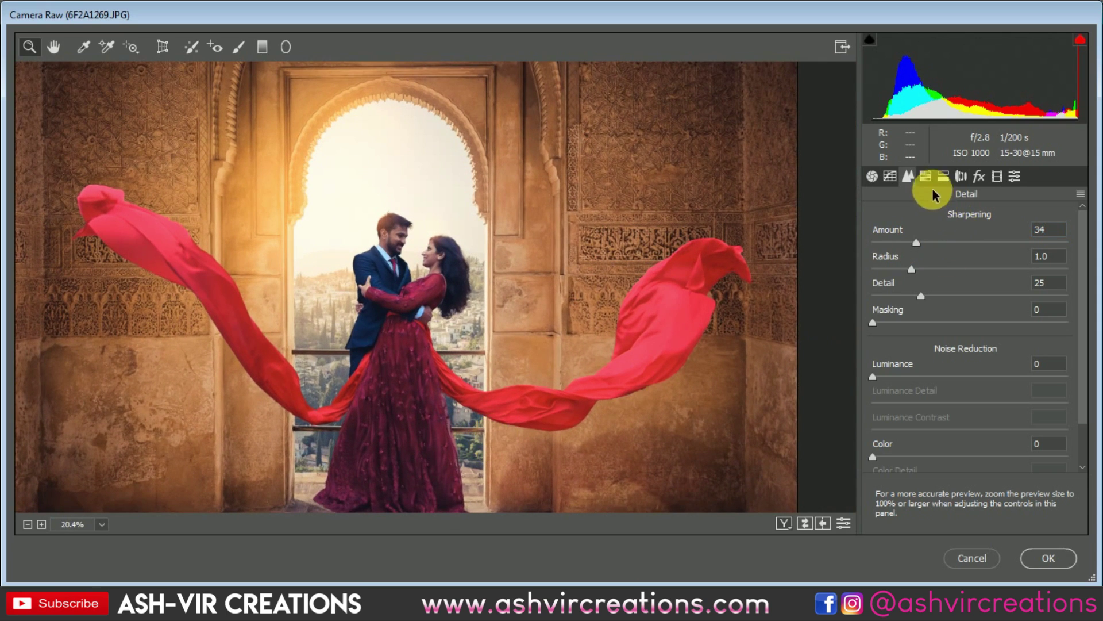
pyautogui.click(926, 176)
pyautogui.click(882, 218)
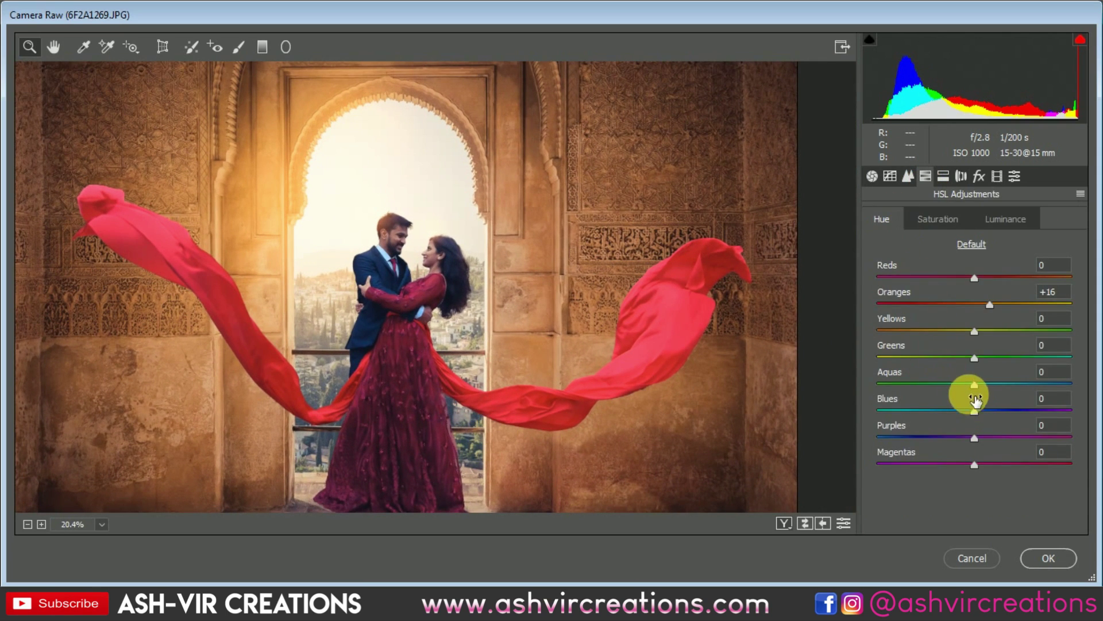
# Step: Shift the HSL hues to Aquas -6 and Blues -9, zooming in on the couple
pyautogui.moveTo(973, 385); pyautogui.dragTo(1045, 393)
pyautogui.moveTo(912, 390); pyautogui.dragTo(961, 411)
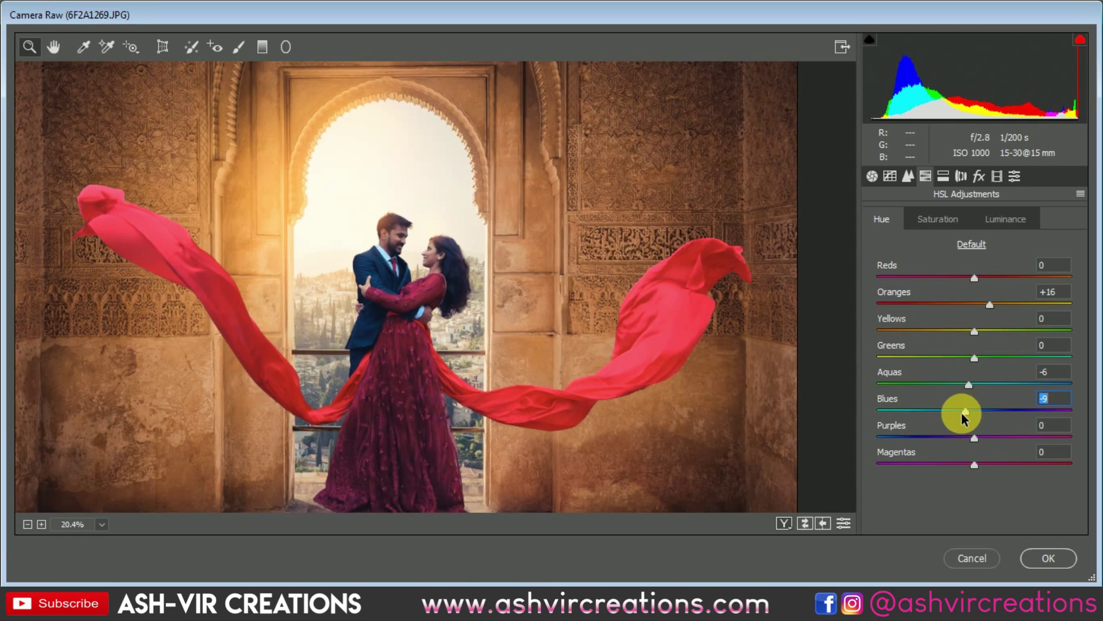
pyautogui.click(415, 256)
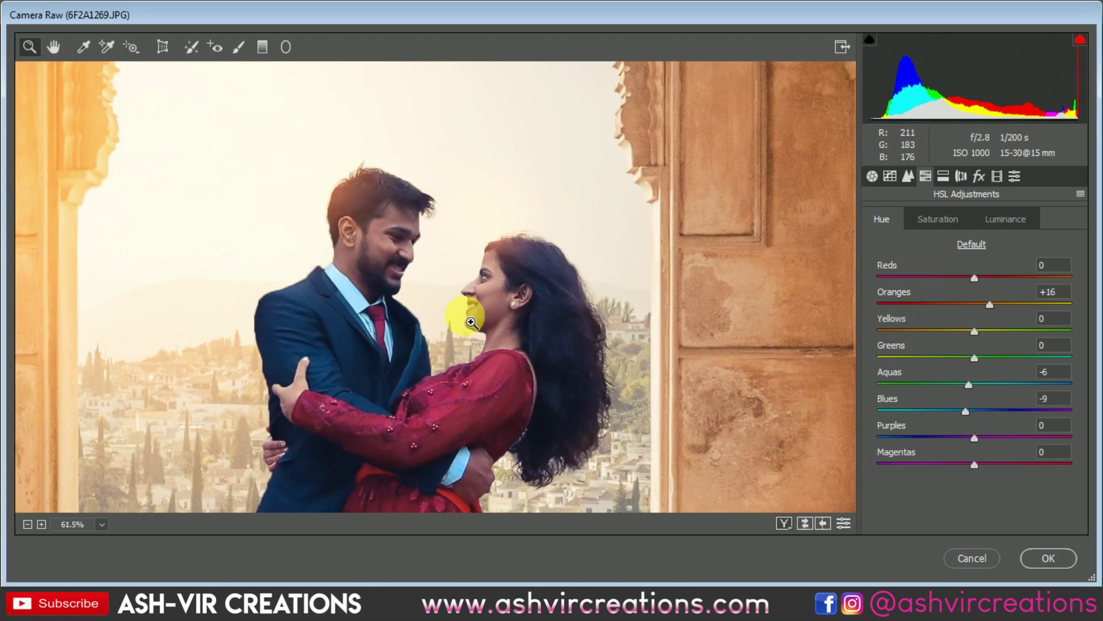
pyautogui.click(471, 322)
# Step: Brighten the red fabric with Reds luminance +21, then fit the whole photo in view
pyautogui.click(1005, 215)
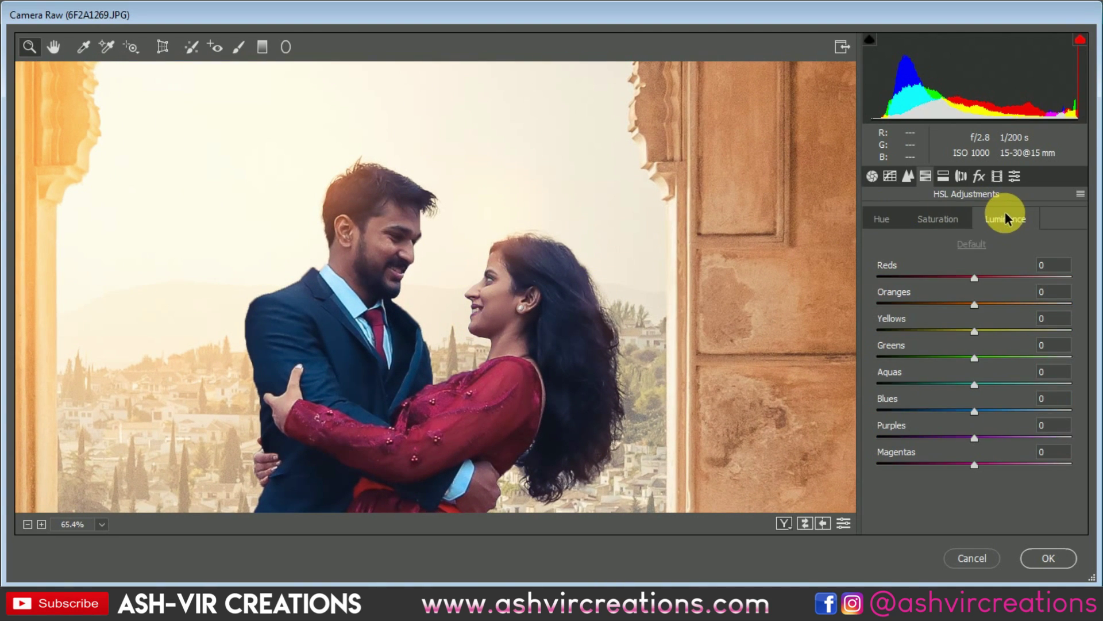
pyautogui.moveTo(993, 277)
pyautogui.mouseDown()
pyautogui.moveTo(1008, 278)
pyautogui.moveTo(1009, 303)
pyautogui.moveTo(975, 307)
pyautogui.moveTo(978, 278)
pyautogui.moveTo(1012, 278)
pyautogui.moveTo(995, 278)
pyautogui.mouseUp()
pyautogui.hotkey('ctrl', '0')
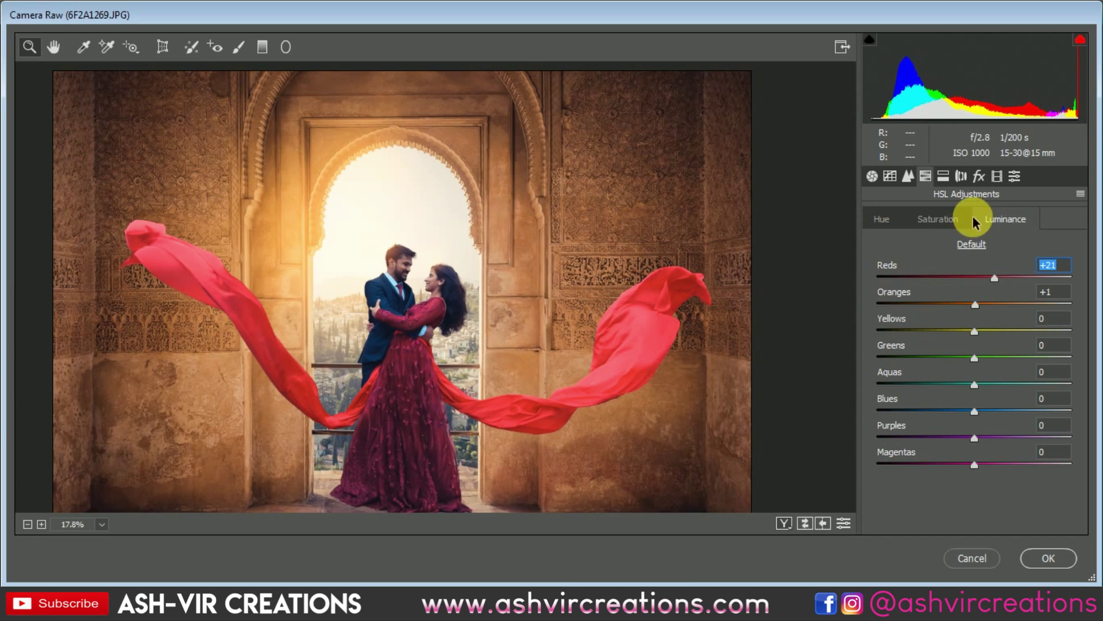
pyautogui.click(960, 178)
pyautogui.click(943, 177)
# Step: Set Green Primary calibration saturation to +3 and apply the Camera Raw grade with OK
pyautogui.click(962, 175)
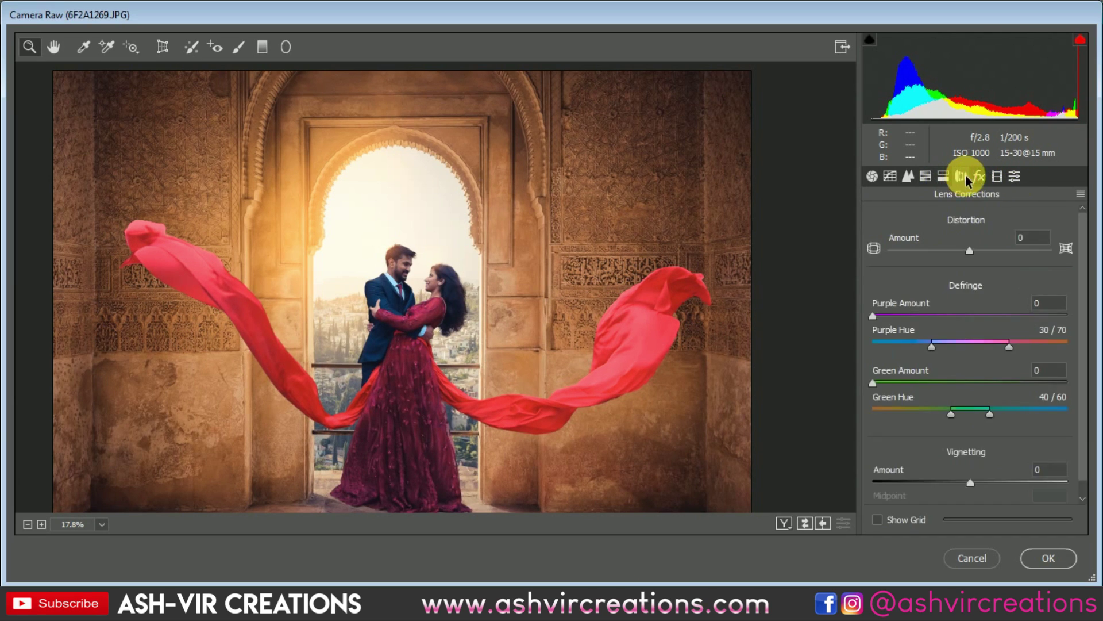
pyautogui.click(979, 178)
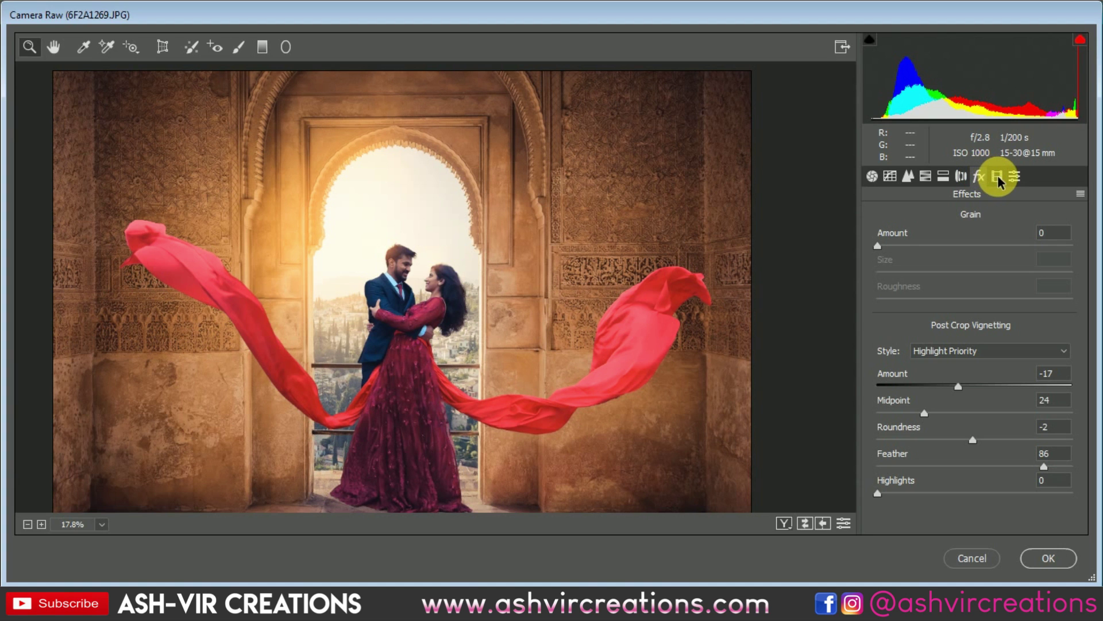
pyautogui.click(997, 176)
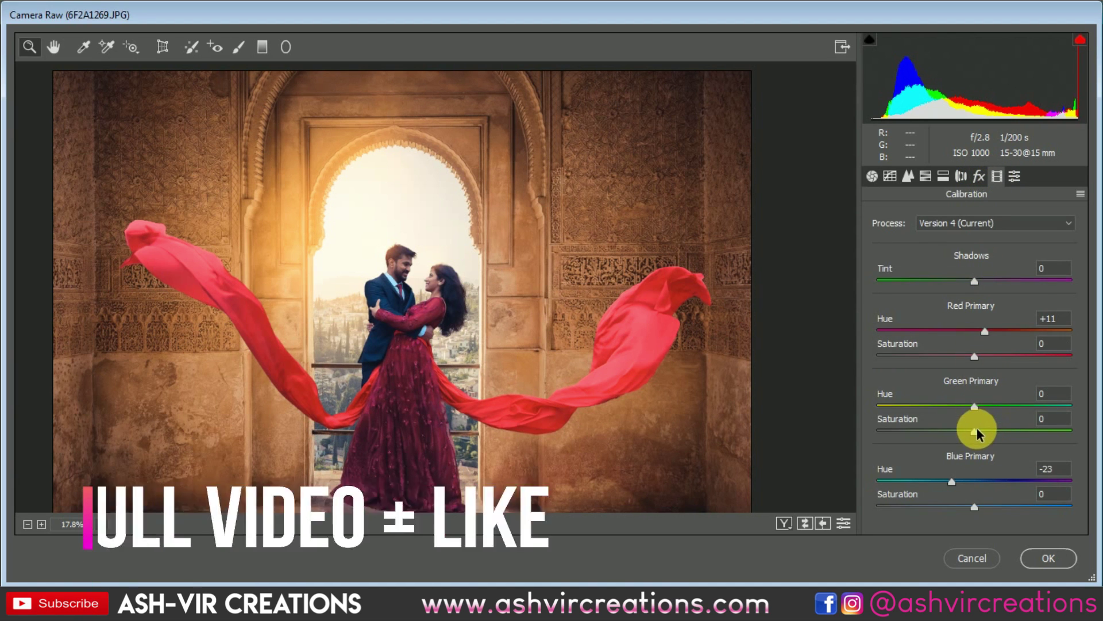
pyautogui.moveTo(975, 431)
pyautogui.mouseDown()
pyautogui.moveTo(1037, 429)
pyautogui.moveTo(949, 436)
pyautogui.moveTo(1032, 431)
pyautogui.moveTo(981, 443)
pyautogui.mouseUp()
pyautogui.moveTo(977, 445); pyautogui.dragTo(980, 444)
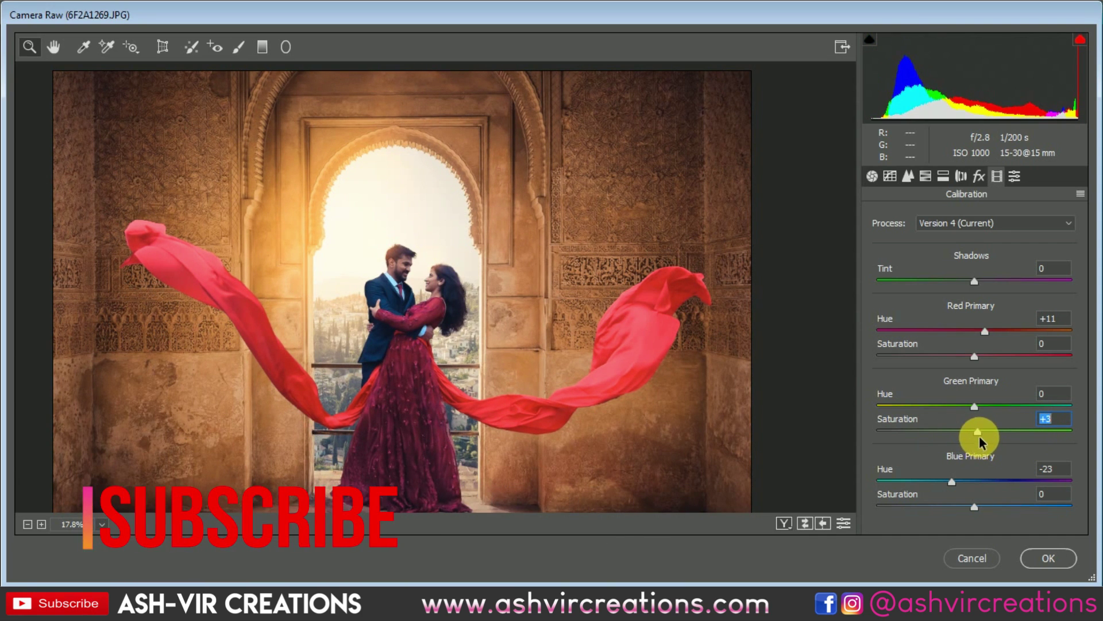
pyautogui.click(1051, 567)
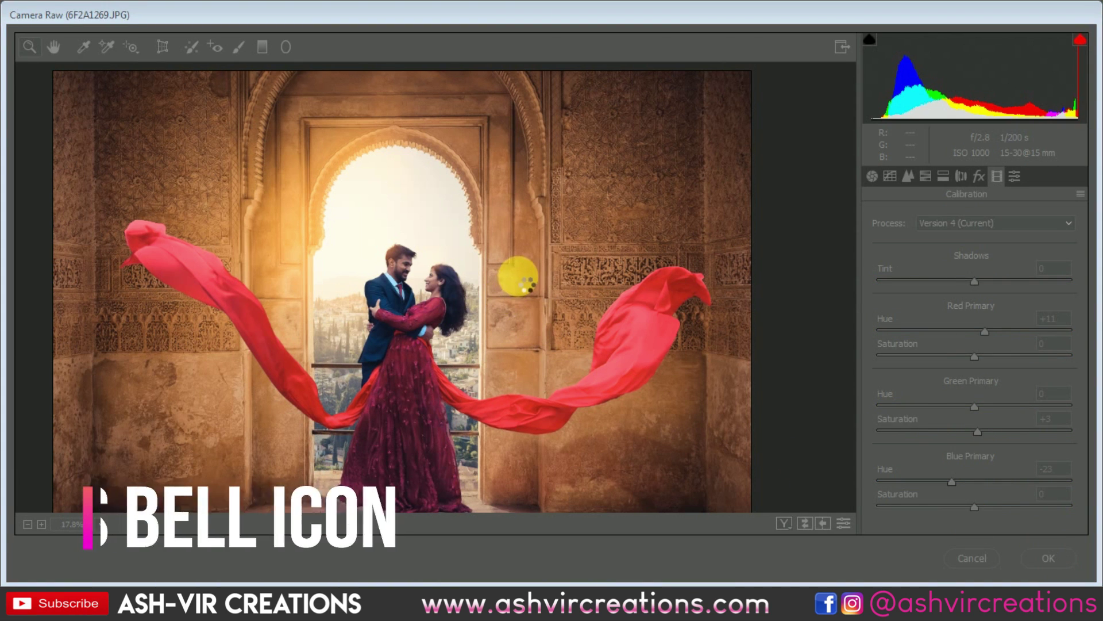
pyautogui.scroll(1, 515, 283)
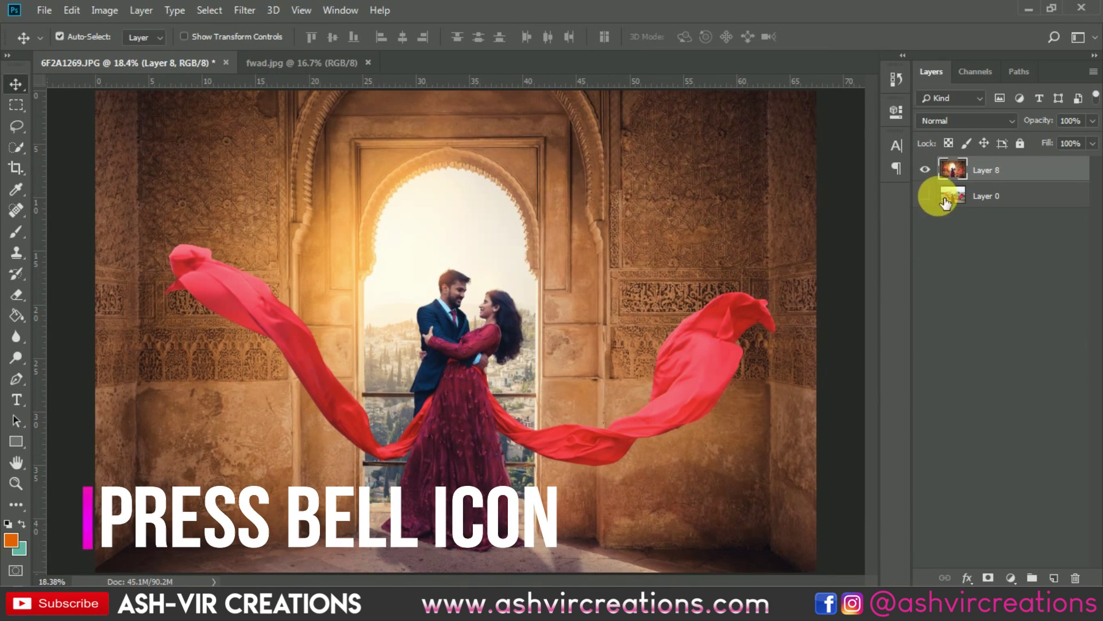
pyautogui.click(926, 196)
pyautogui.click(928, 171)
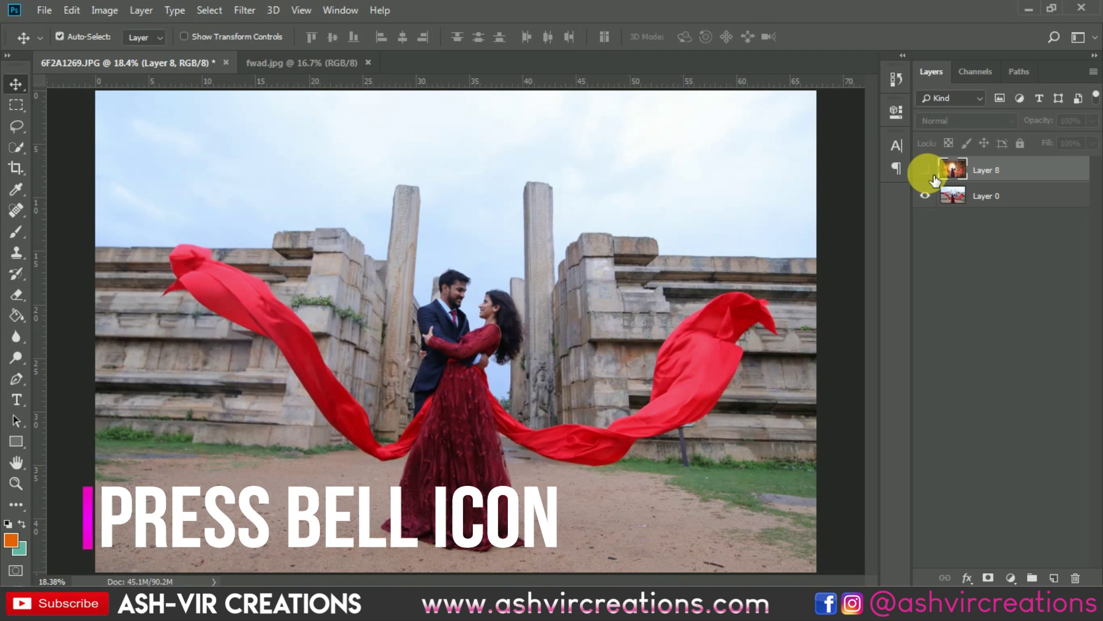
pyautogui.click(931, 172)
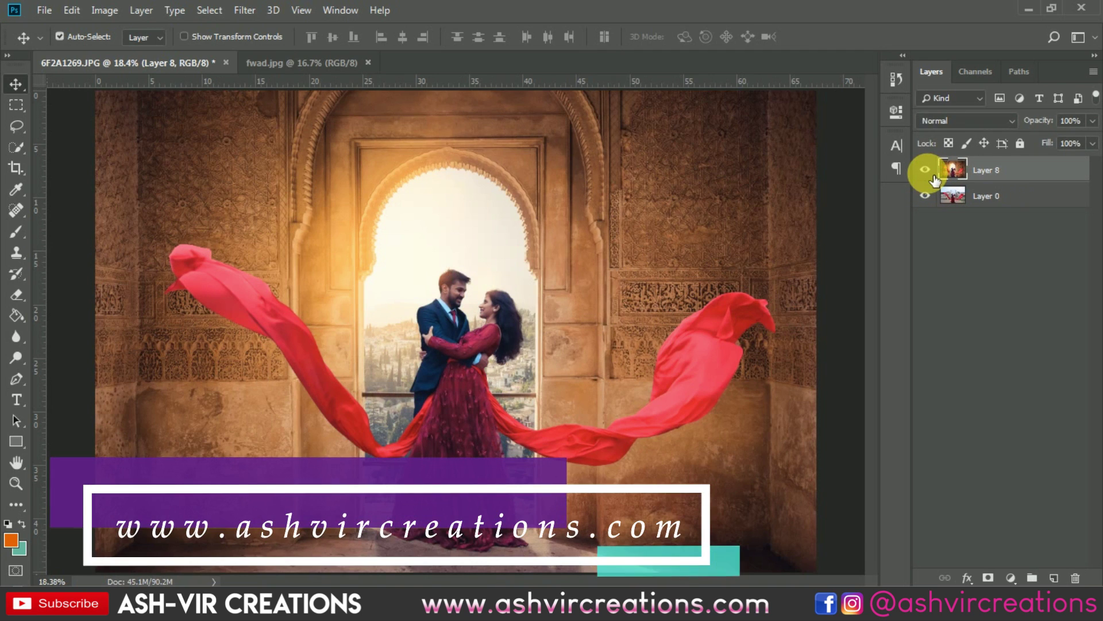
pyautogui.scroll(-1, 740, 281)
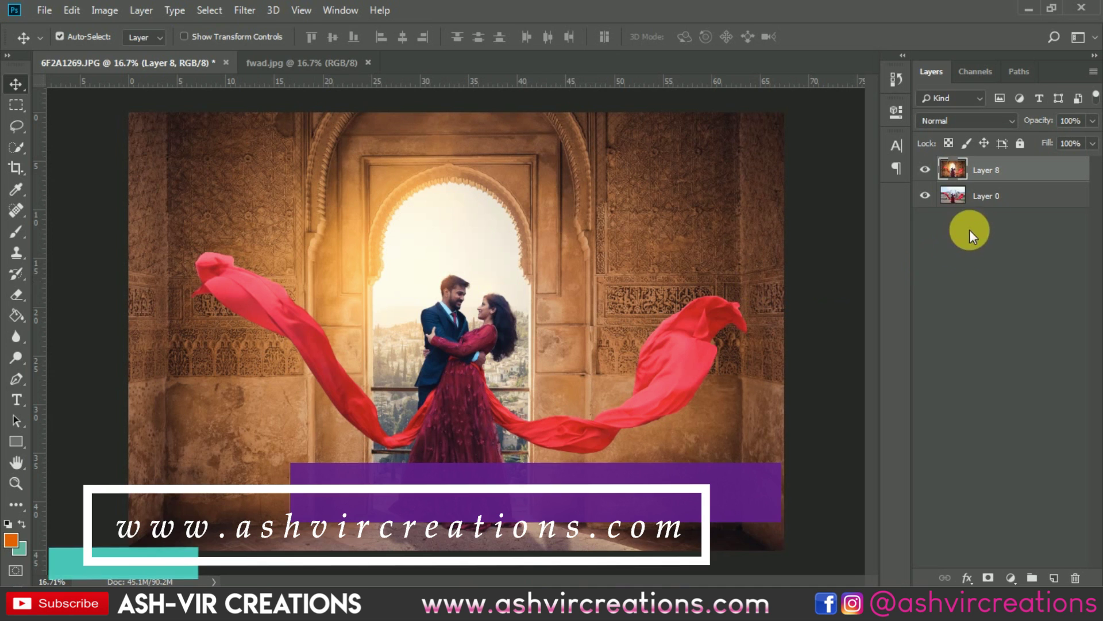
pyautogui.click(926, 171)
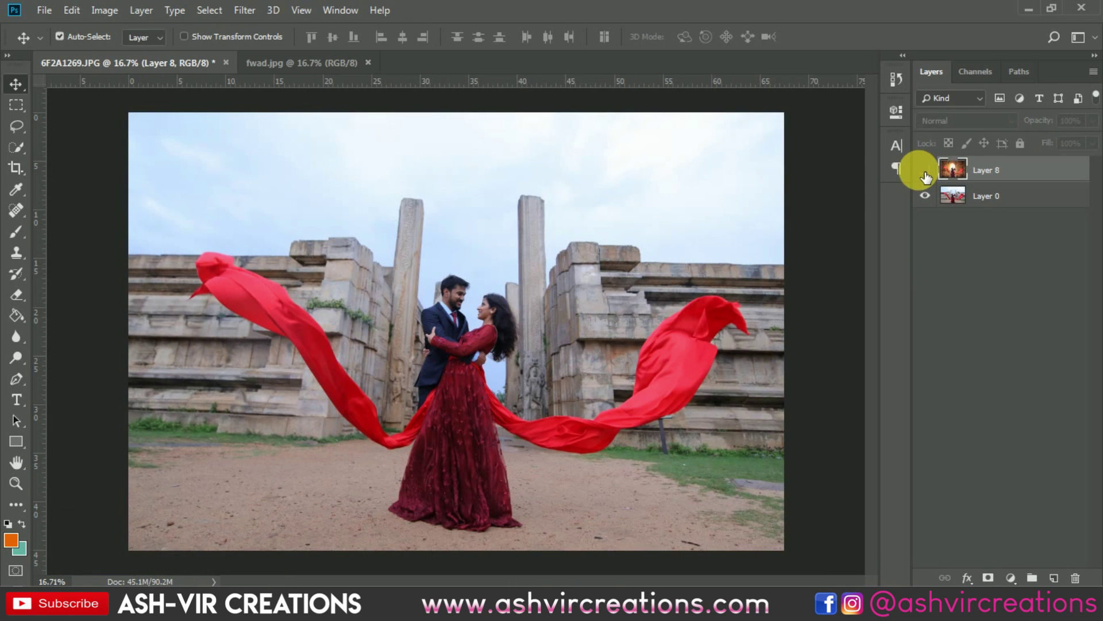
pyautogui.click(925, 171)
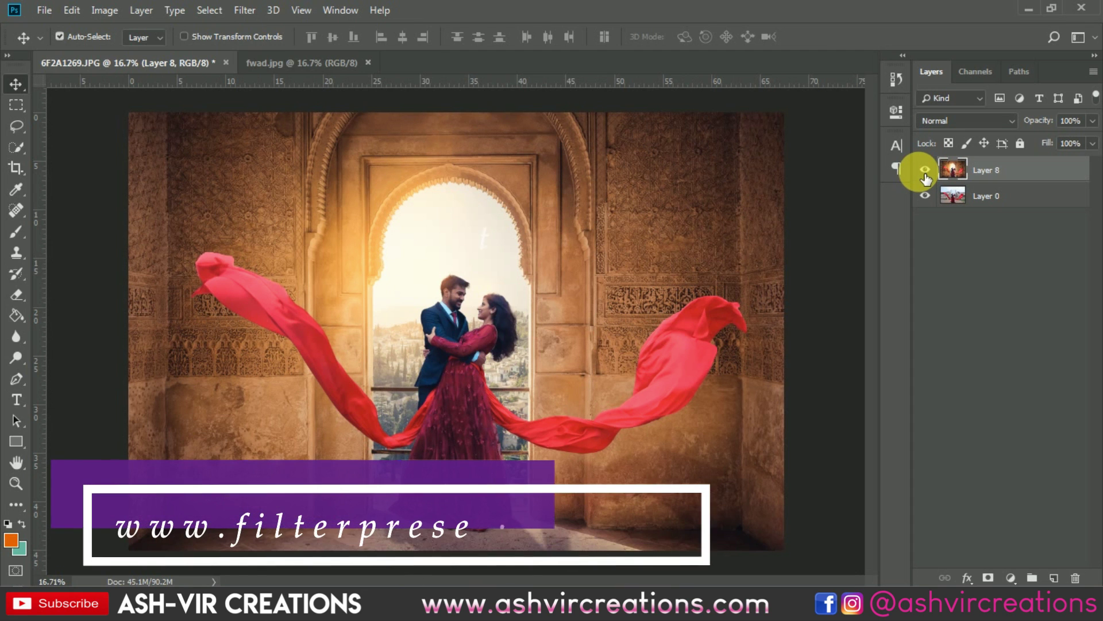
pyautogui.click(926, 172)
pyautogui.click(926, 172)
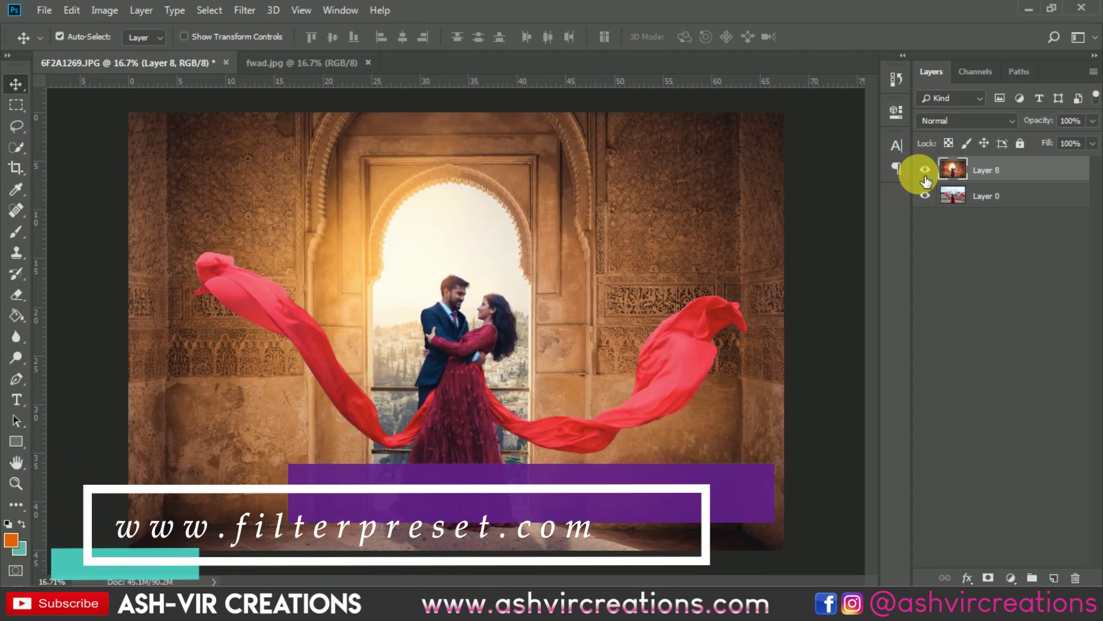
pyautogui.click(926, 171)
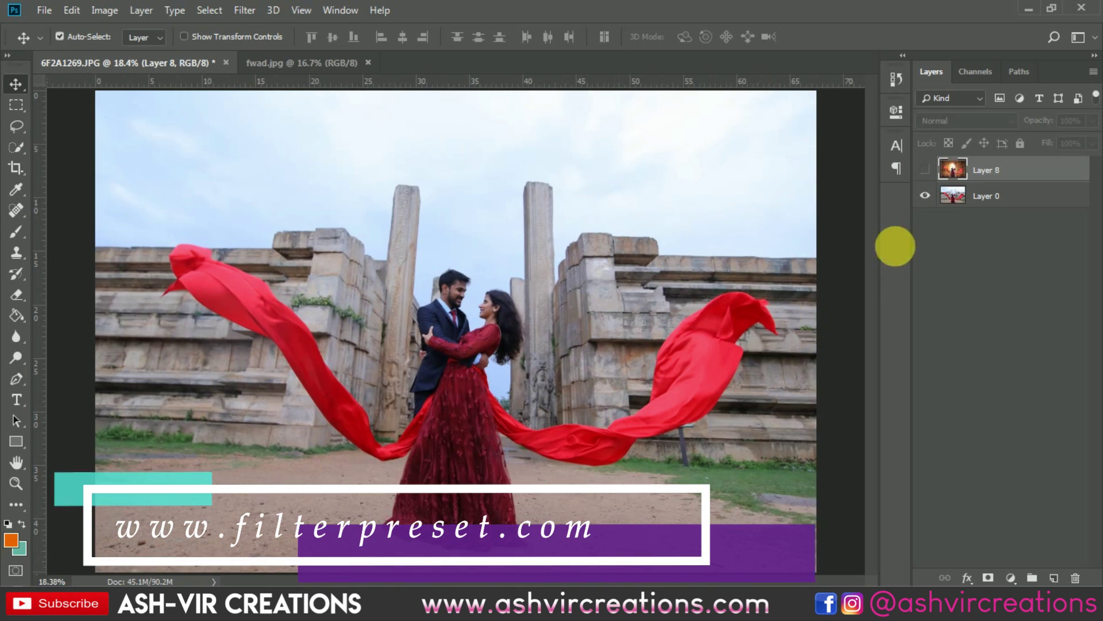
pyautogui.click(926, 171)
pyautogui.scroll(3, 463, 352)
pyautogui.scroll(2, 464, 352)
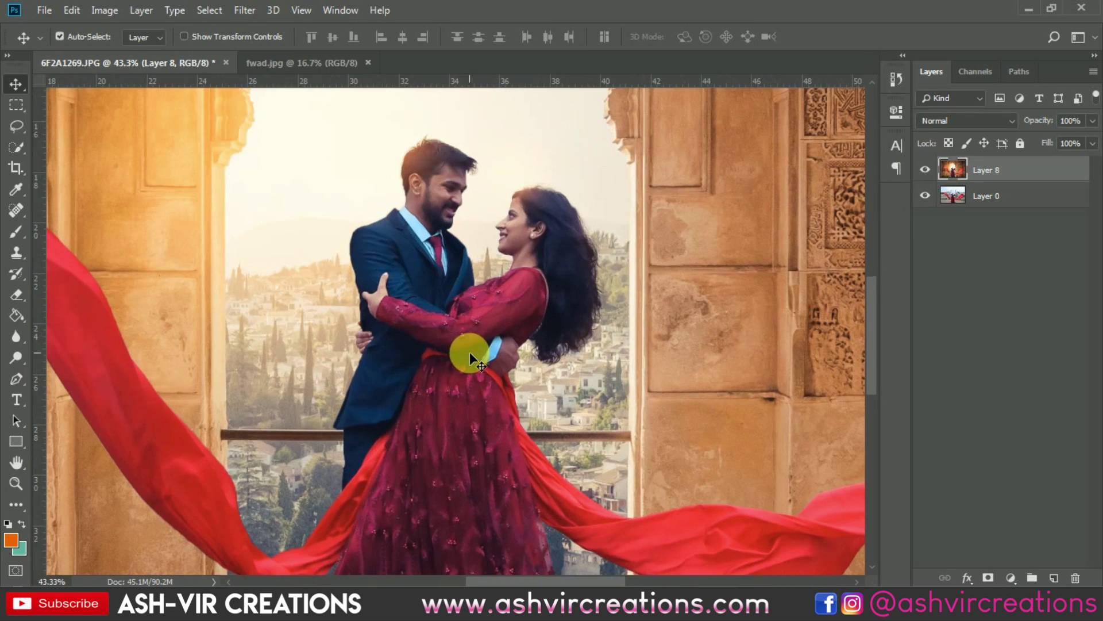
pyautogui.scroll(-2, 597, 247)
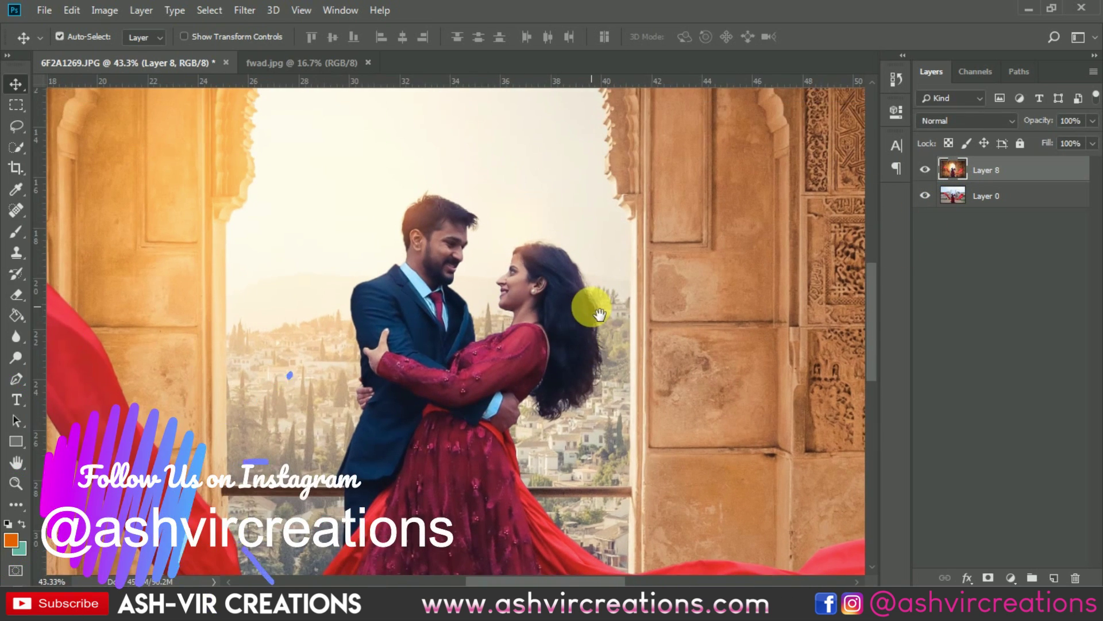
pyautogui.click(926, 172)
pyautogui.click(926, 171)
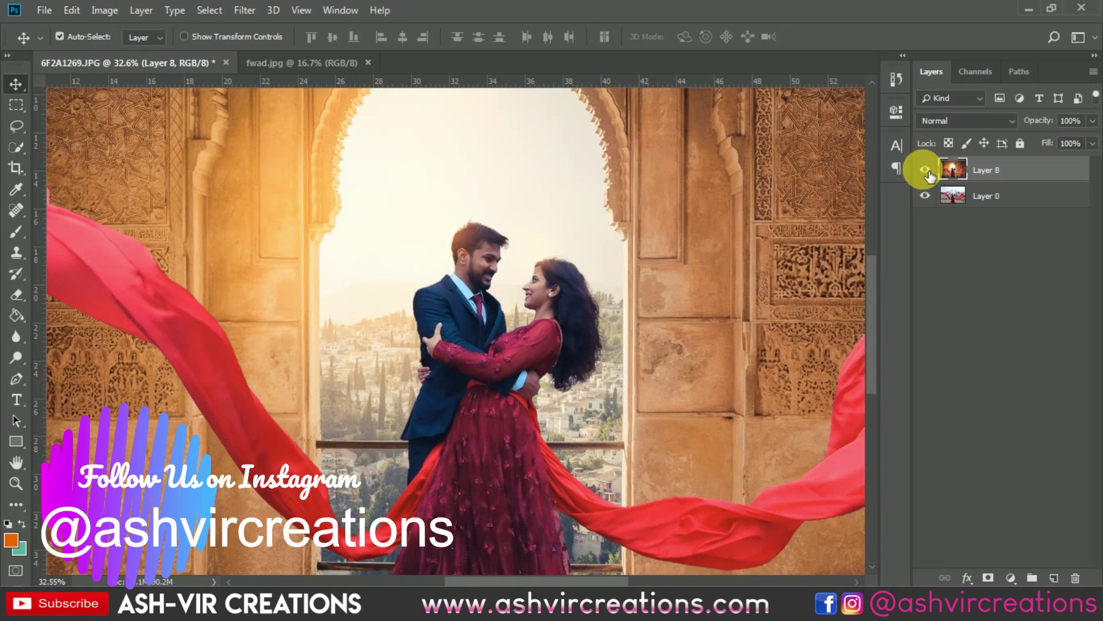
pyautogui.click(926, 170)
pyautogui.click(926, 170)
pyautogui.scroll(-3, 734, 296)
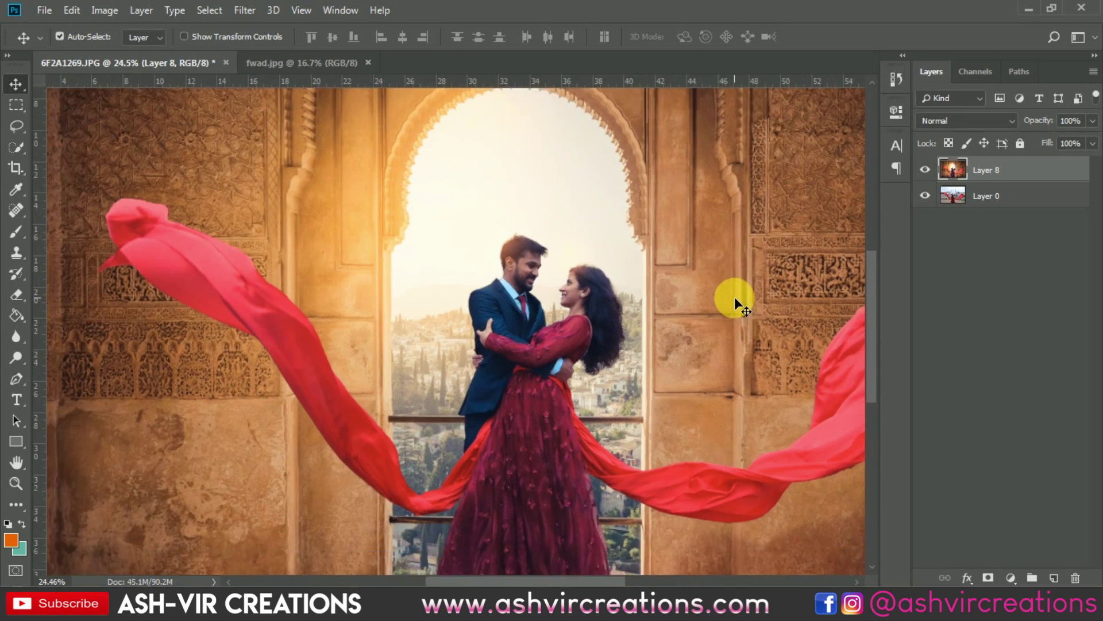
pyautogui.scroll(-1, 735, 297)
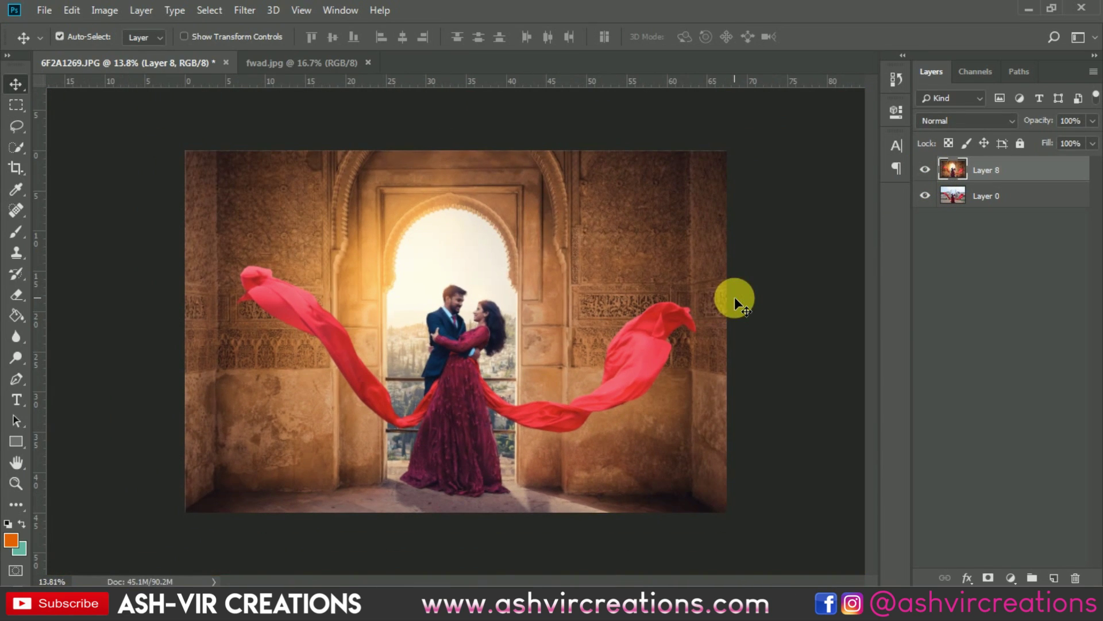
pyautogui.click(931, 171)
pyautogui.click(926, 171)
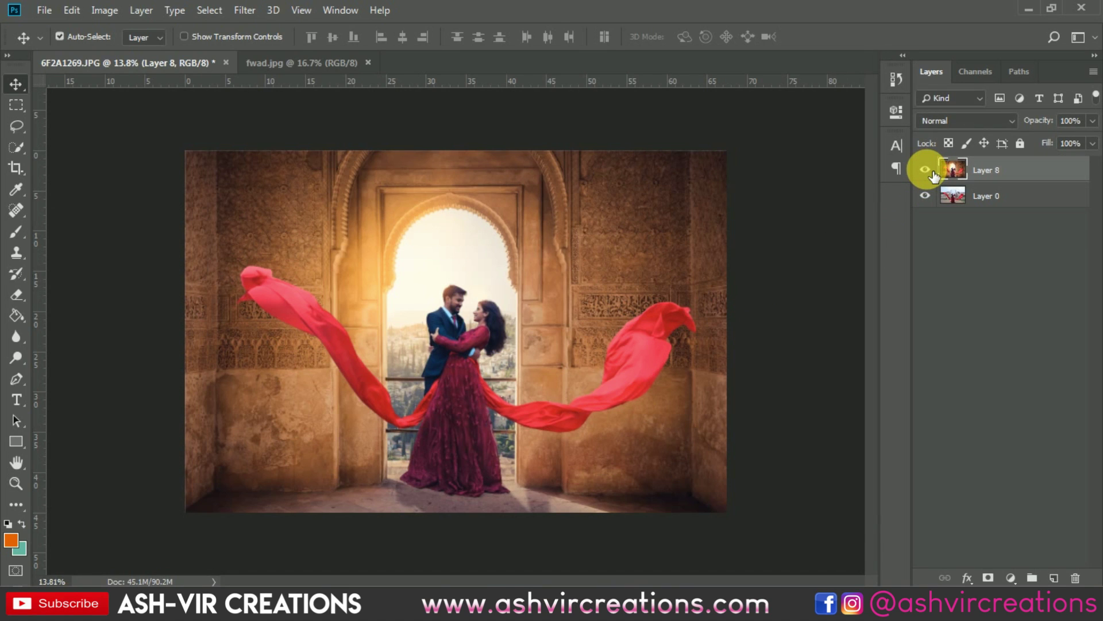
pyautogui.click(931, 172)
pyautogui.click(931, 171)
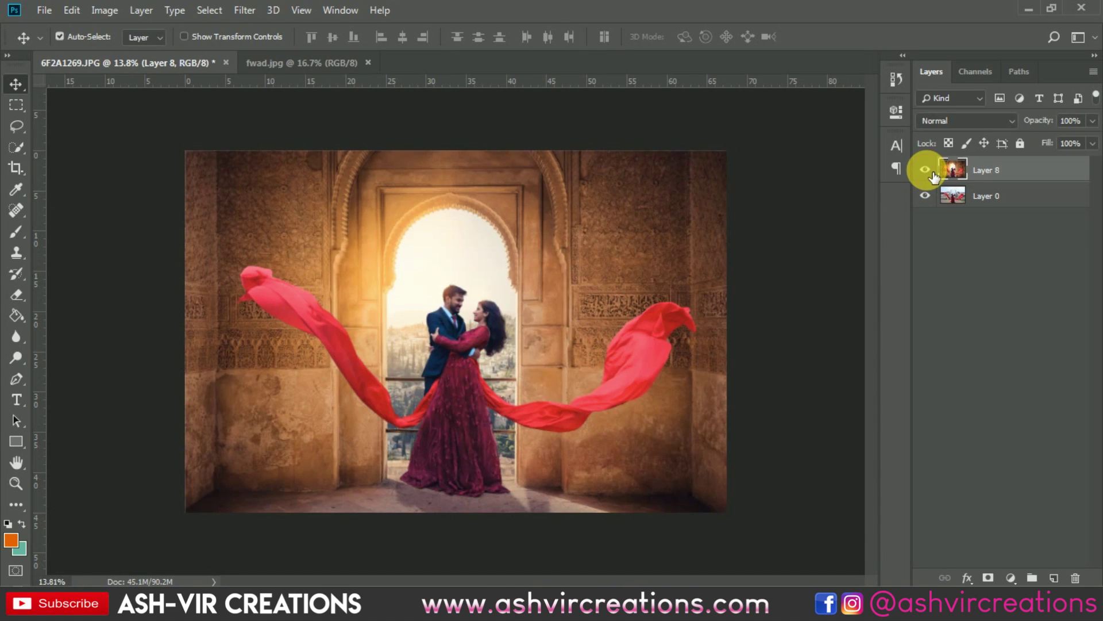